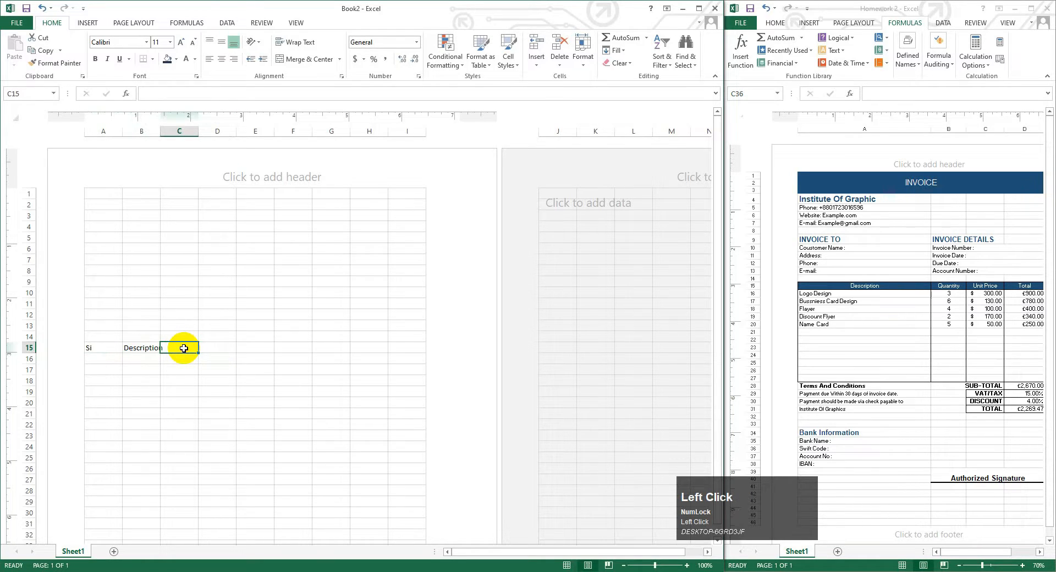
- Enter the headings Quantity, Unit Price and Total in cells C15, D15 and E15
key("Caps_Lock")
type("Q")
key("Caps_Lock")
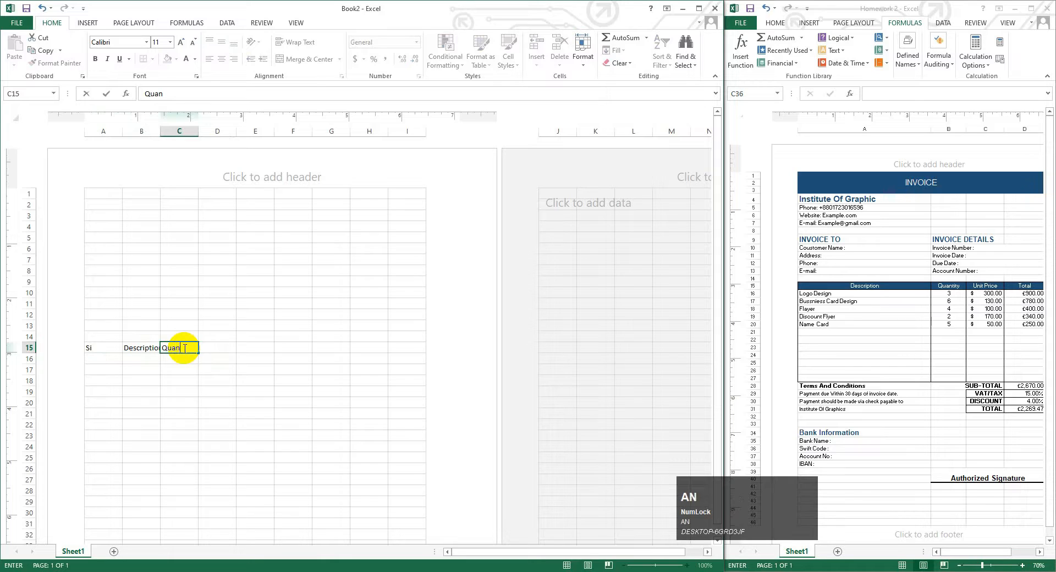
left_click(209, 348)
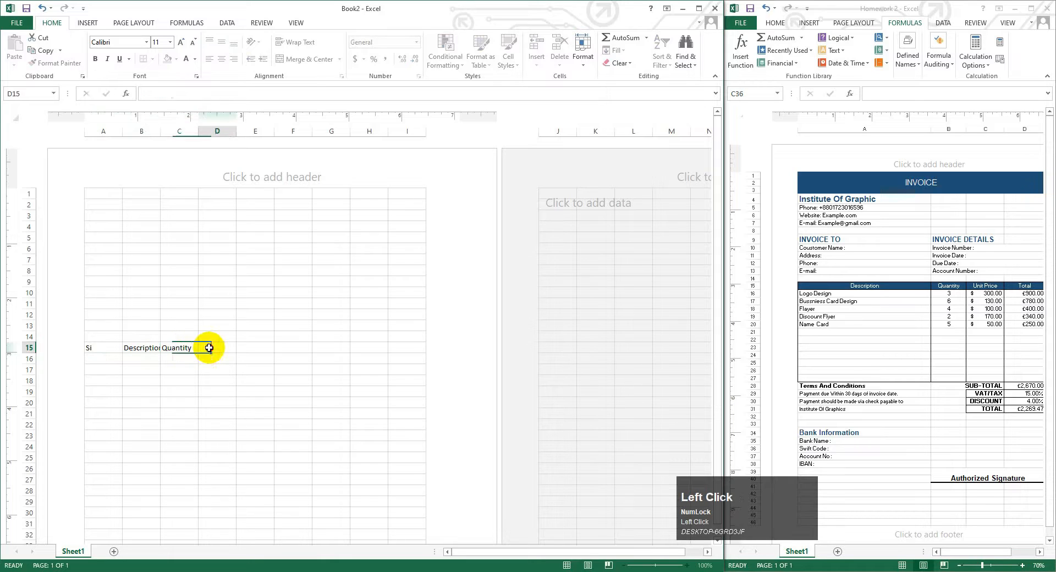
key("Caps_Lock")
type("Unit P")
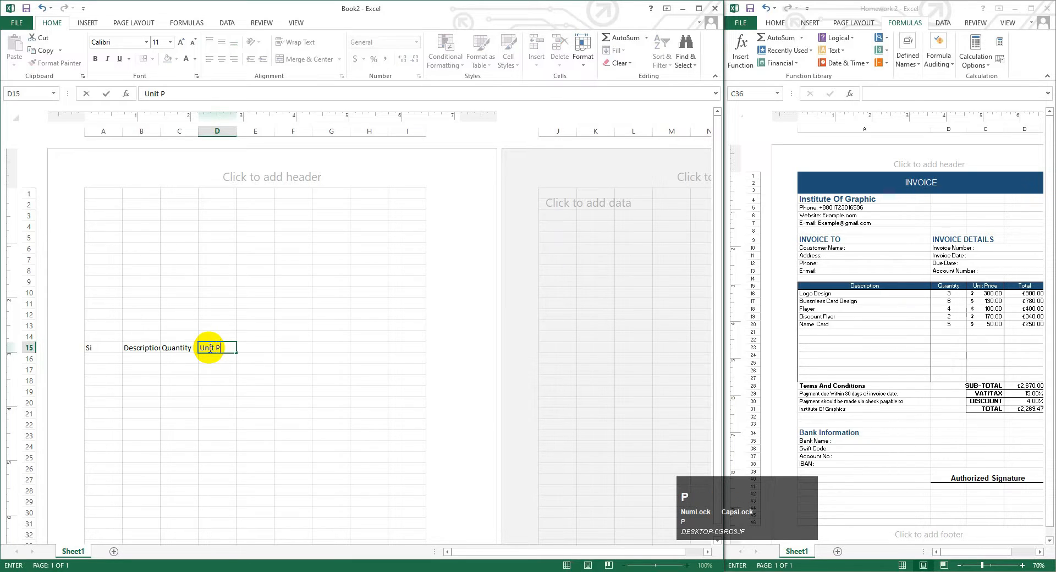
key("Caps_Lock")
type("nit Price")
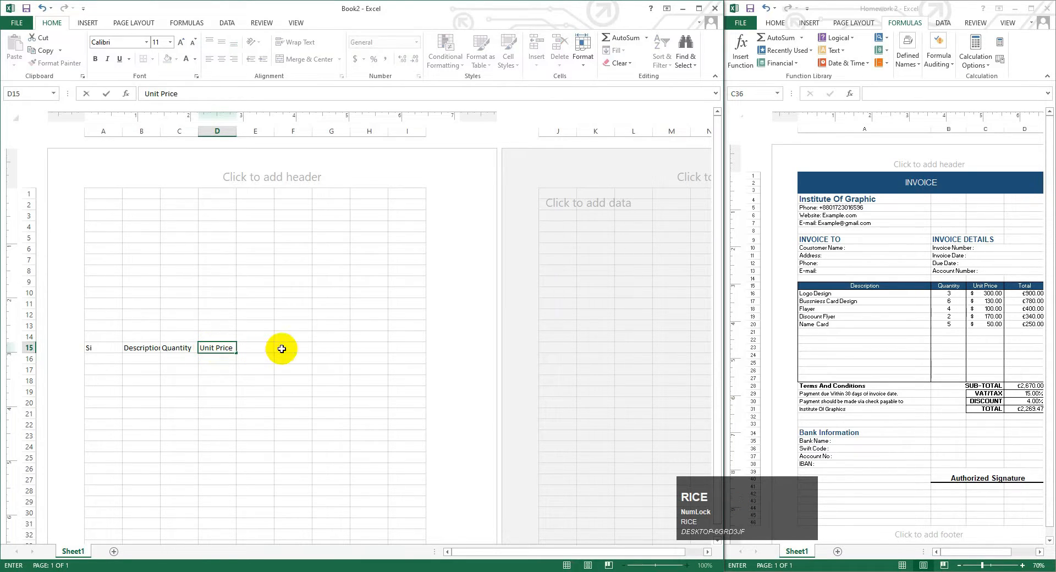
left_click(266, 348)
key("Caps_Lock")
type("R")
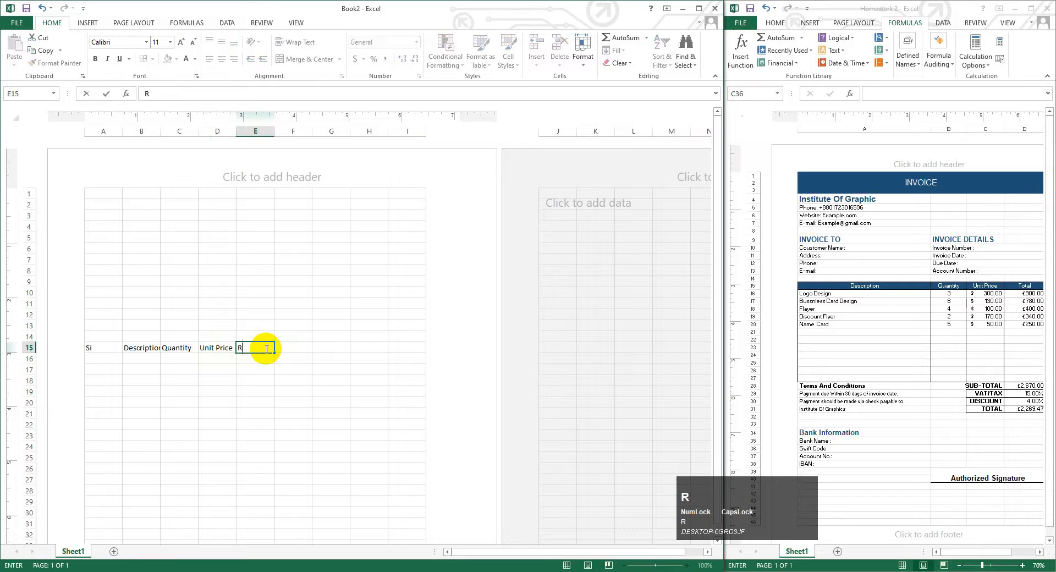
type("Total")
left_click(293, 348)
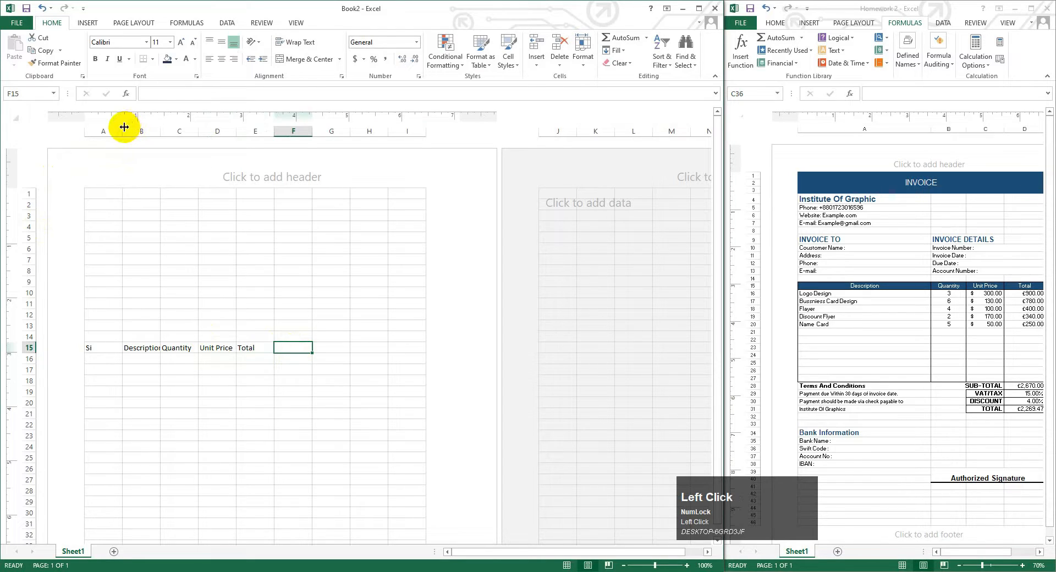
- Narrow column A for the Si numbers and widen the Description, Quantity and Total columns
left_click_drag(124, 127, 101, 128)
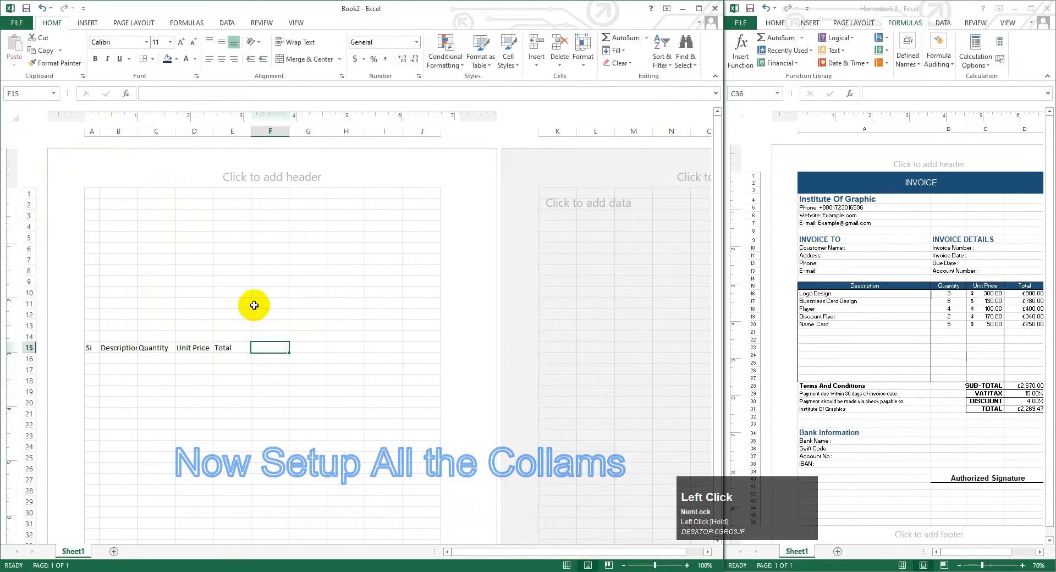
left_click_drag(137, 130, 240, 131)
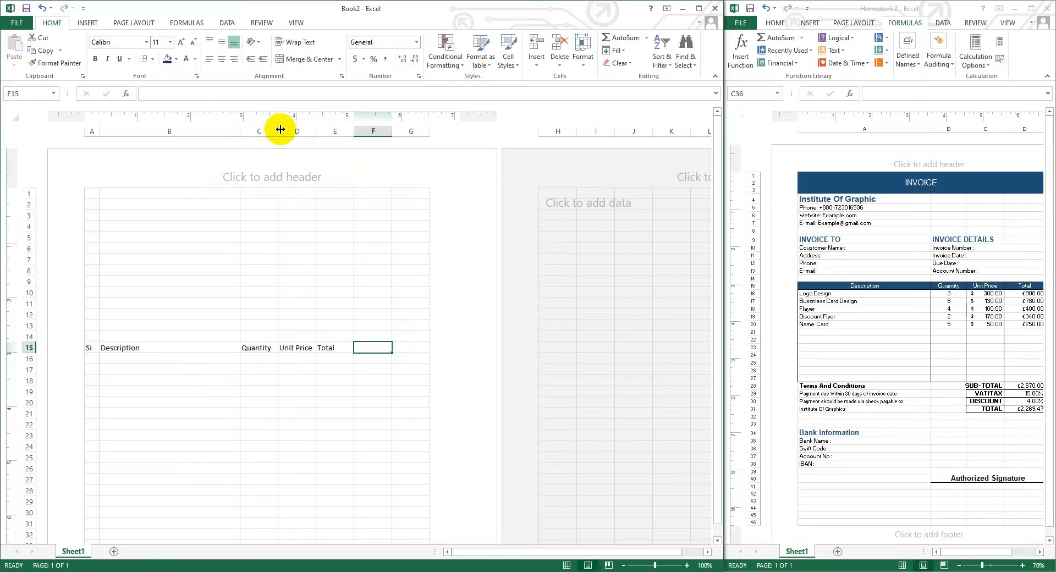
left_click_drag(281, 129, 382, 132)
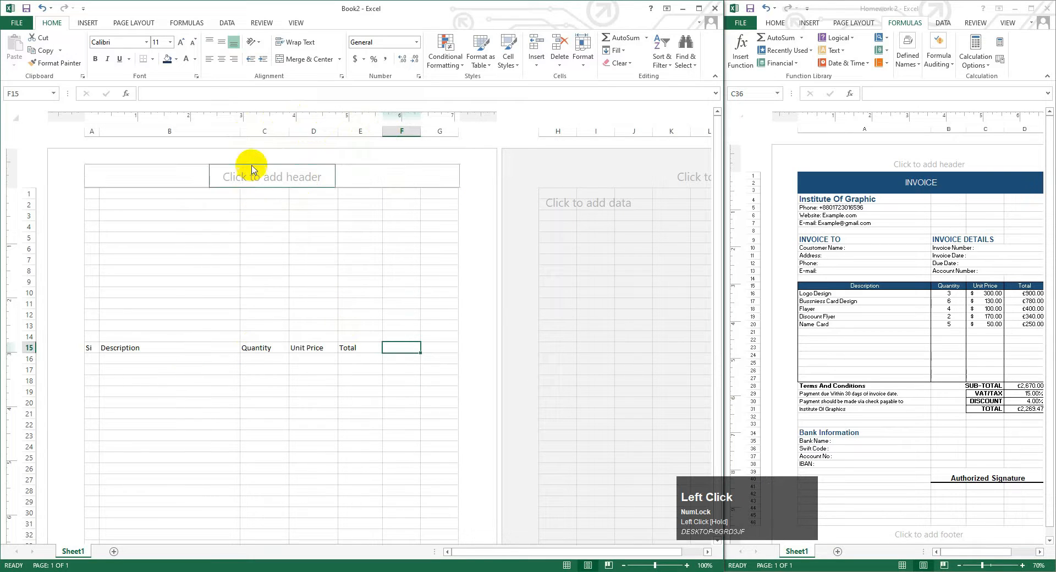
left_click_drag(241, 133, 260, 133)
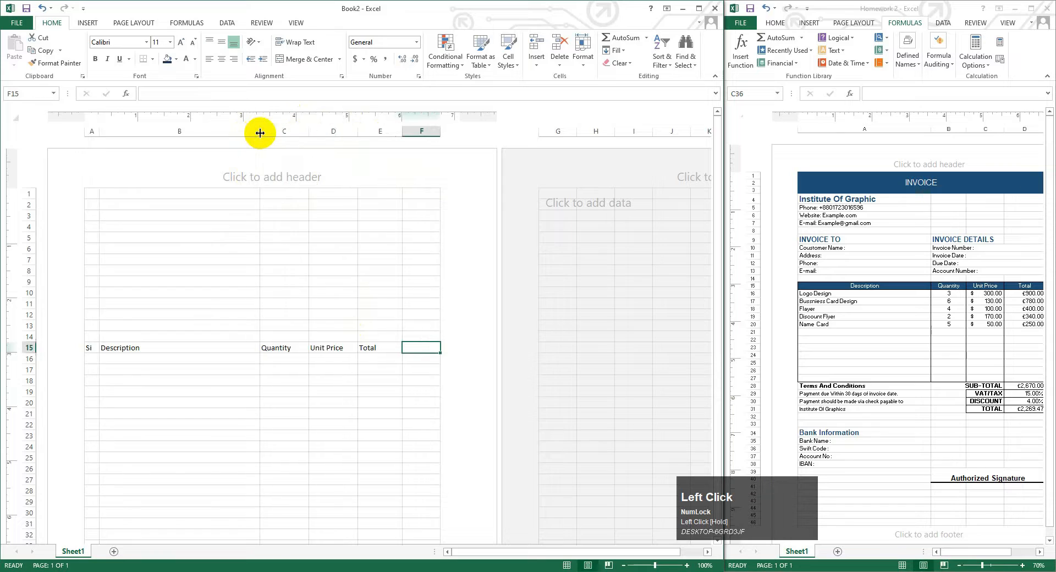
left_click_drag(403, 132, 410, 133)
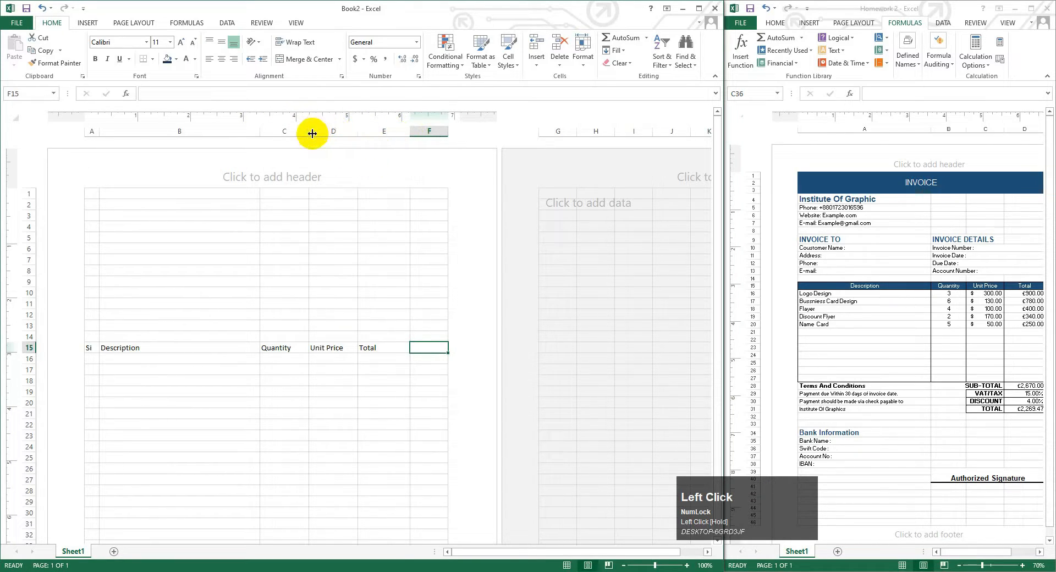
left_click_drag(311, 133, 280, 132)
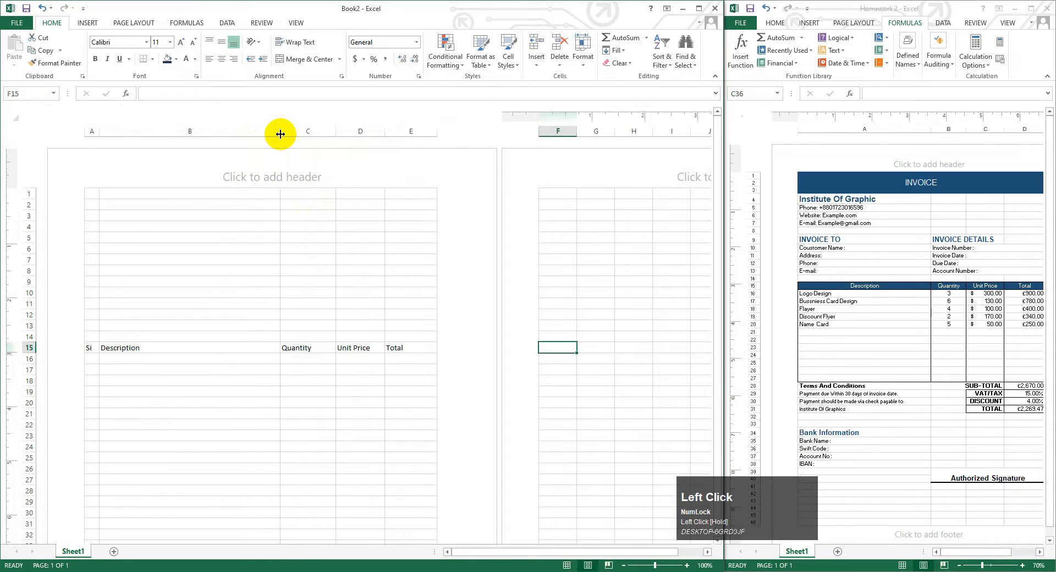
left_click(274, 239)
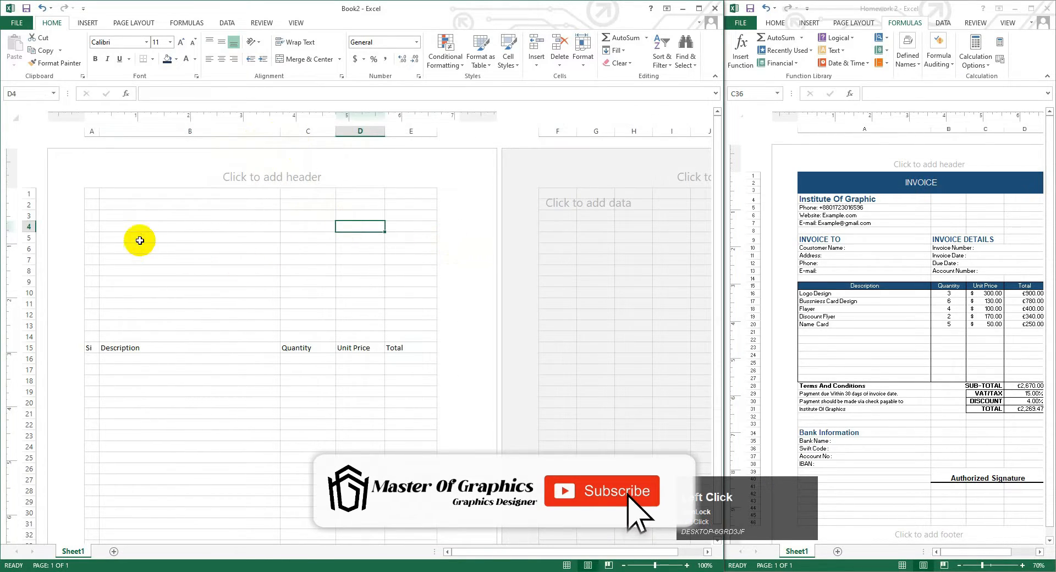
- Center the A15:E15 item headings both vertically and horizontally
left_click(96, 350)
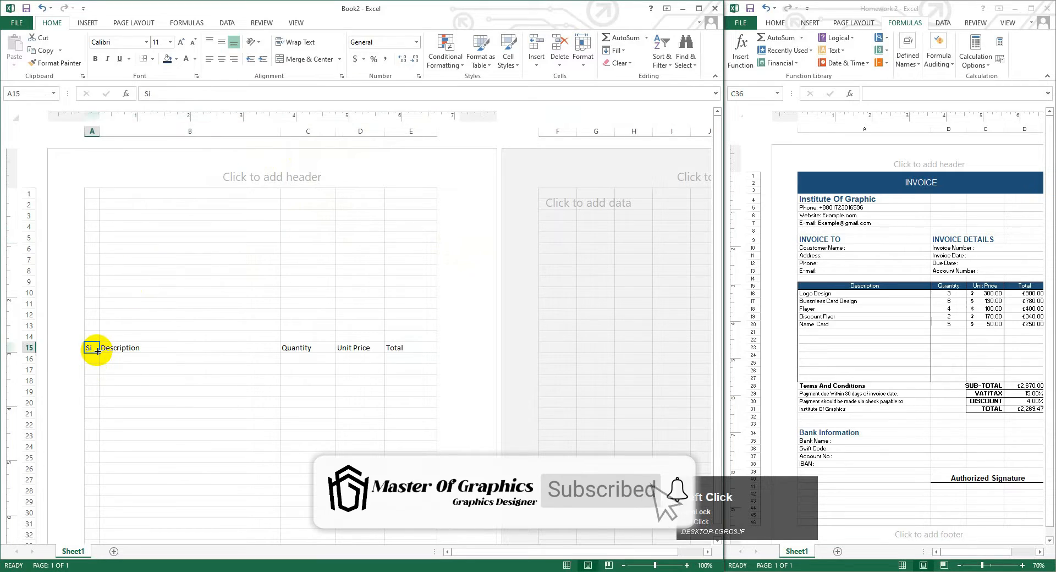
left_click(167, 356)
left_click_drag(91, 348, 407, 347)
left_click(222, 42)
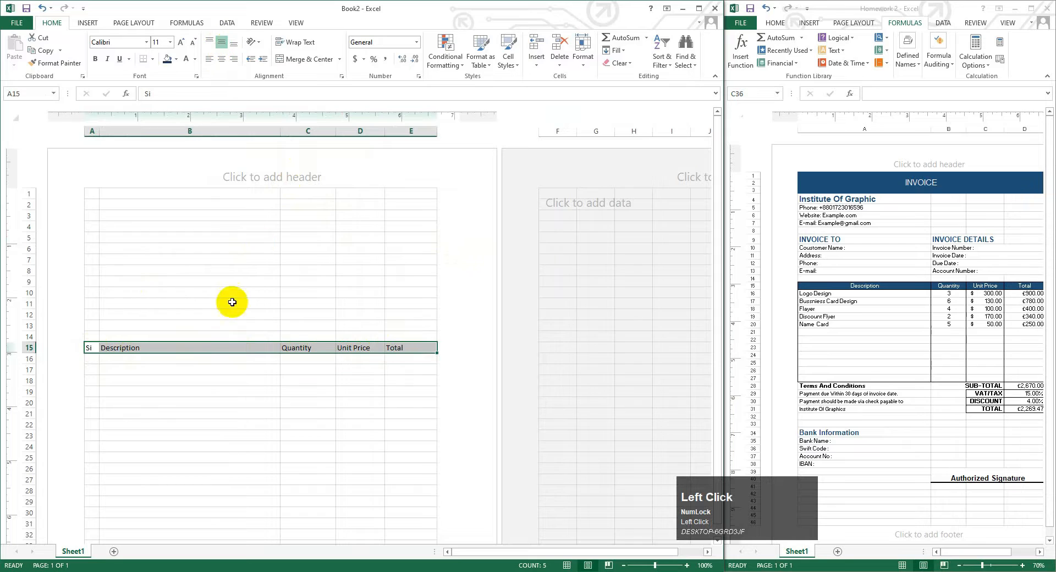
left_click(222, 58)
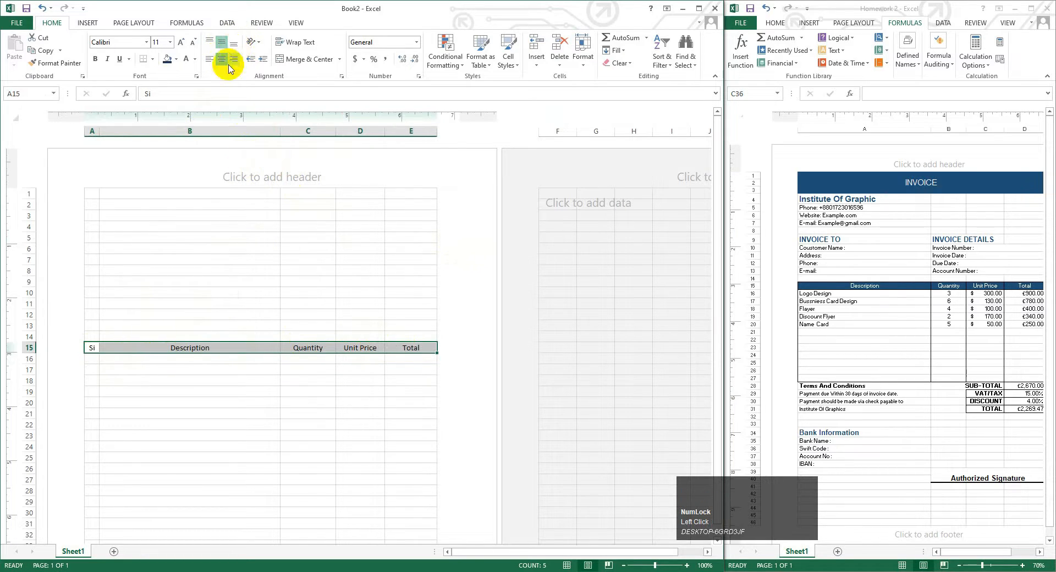
left_click(125, 201)
left_click(91, 193)
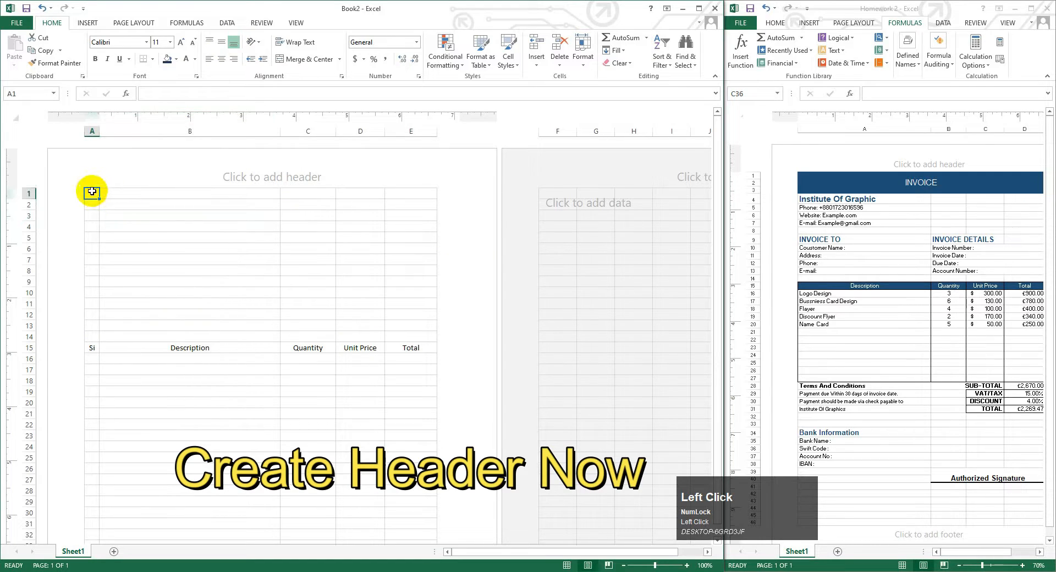
- Merge A1:E3 into one banner filled with dark navy and start the INVOICE title
left_click_drag(90, 190, 411, 211)
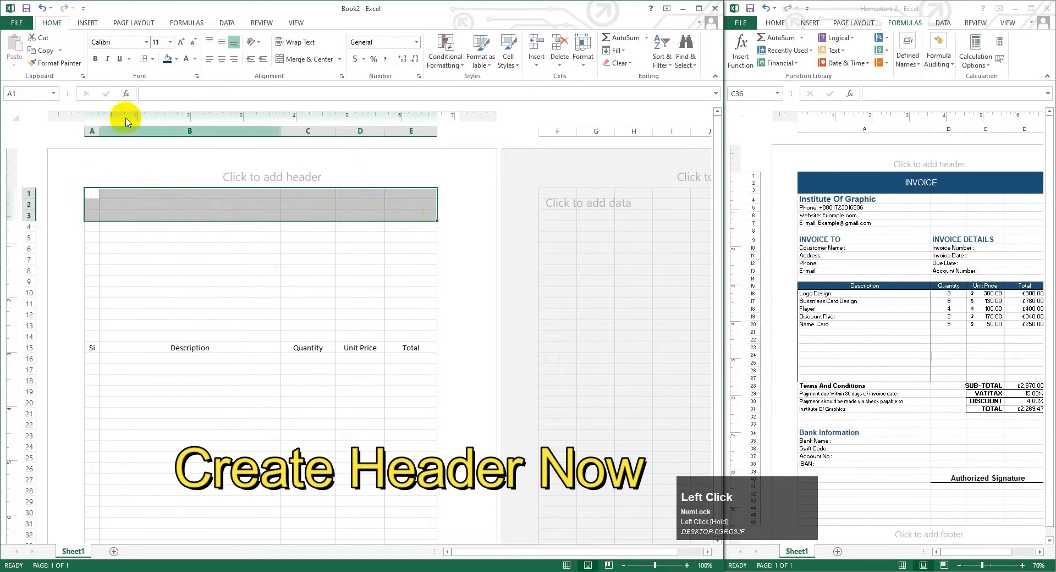
left_click(310, 60)
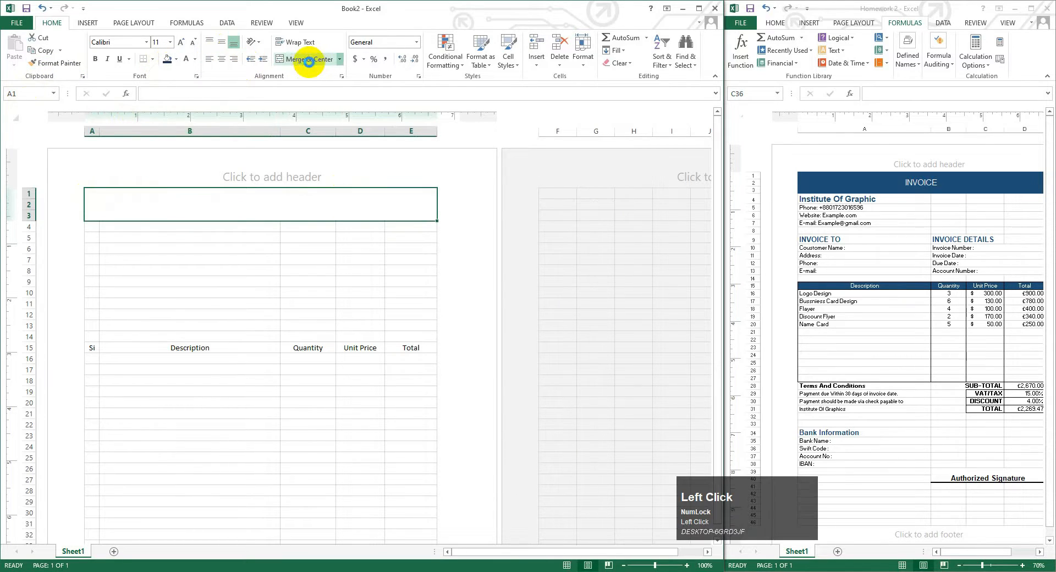
left_click(166, 59)
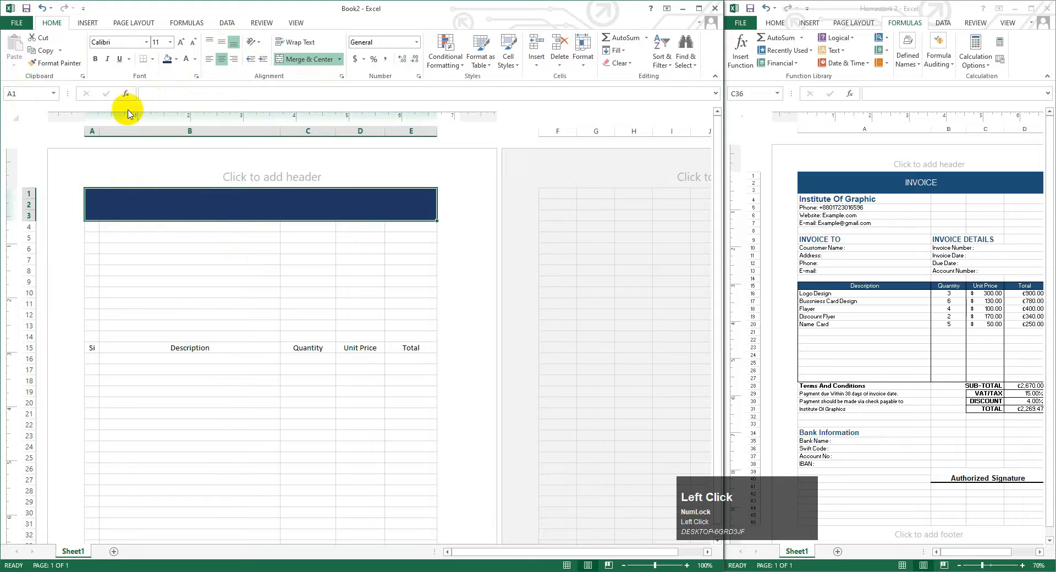
type("I")
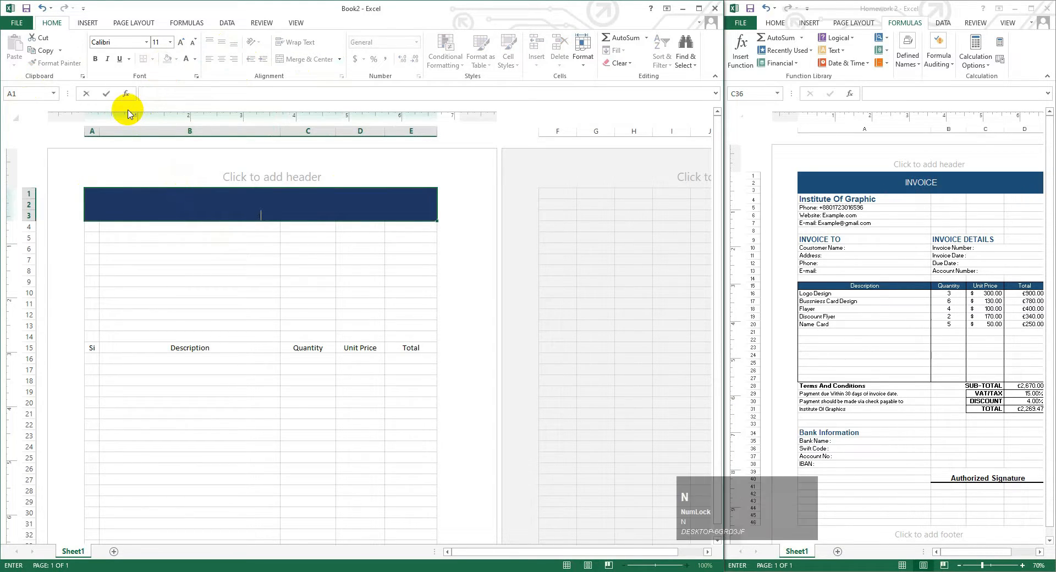
key("BackSpace")
key("Caps_Lock")
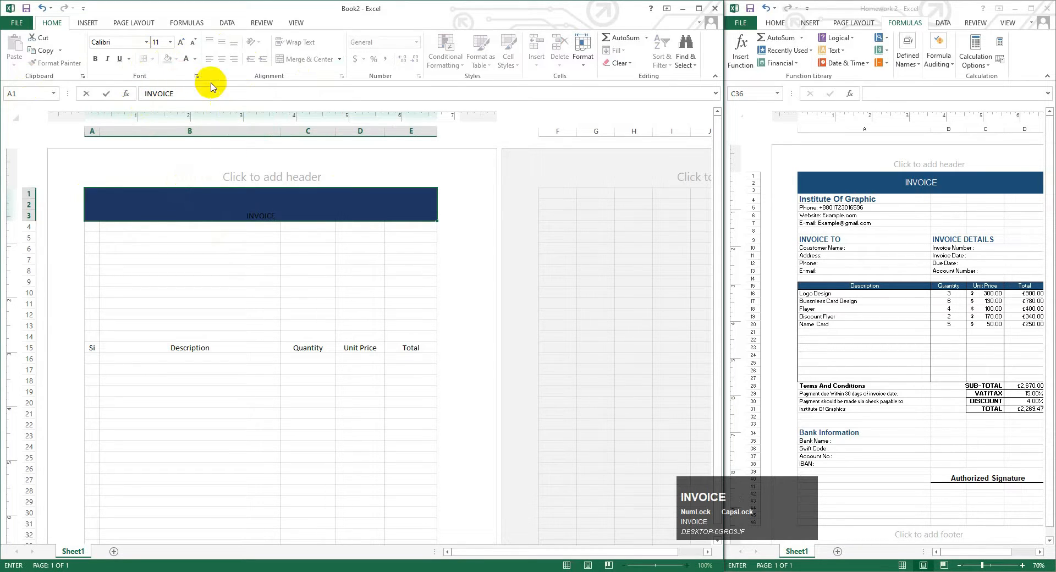
- Make the INVOICE title white, 16-point and vertically centred in the banner
left_click(195, 60)
left_click(188, 94)
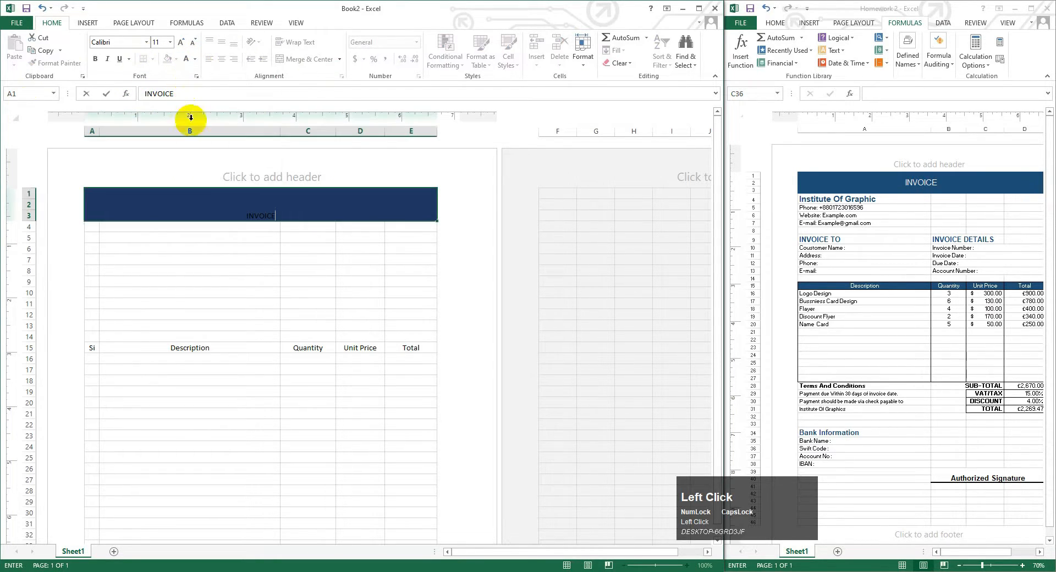
left_click(278, 216)
left_click_drag(278, 216, 231, 215)
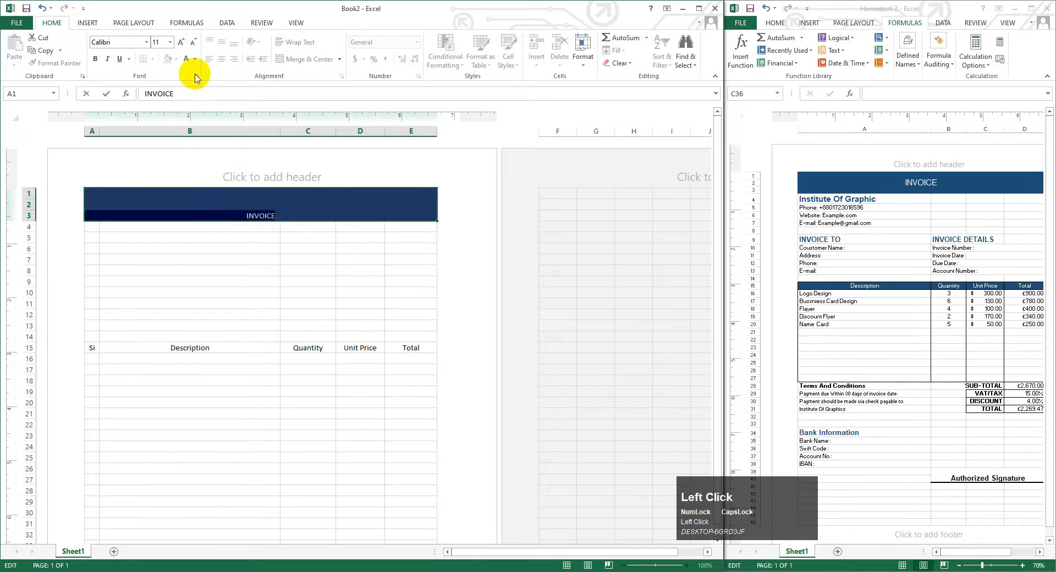
left_click(181, 42)
left_click(181, 42)
left_click(180, 42)
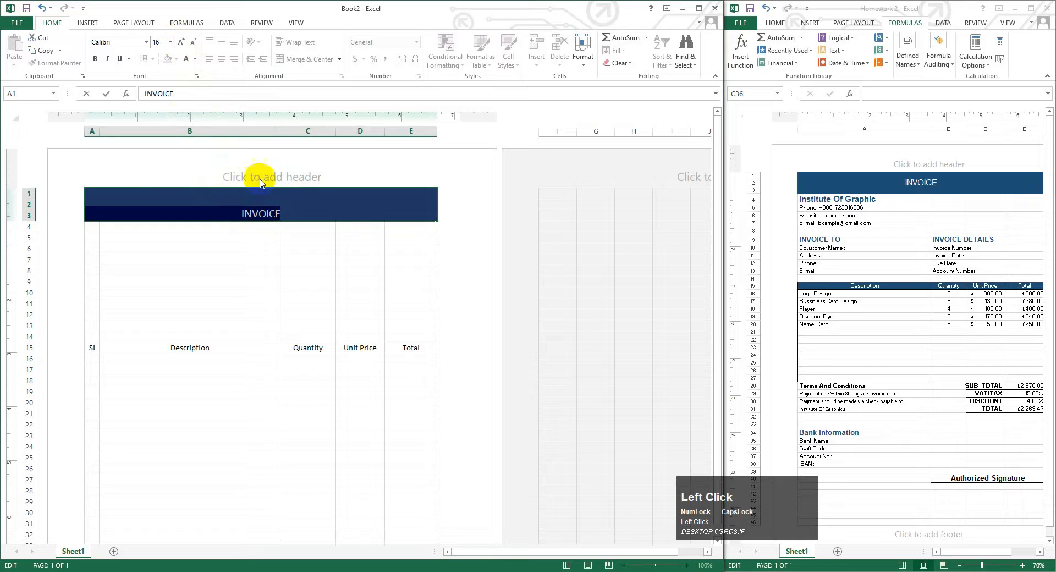
left_click(275, 215)
left_click_drag(296, 212, 207, 169)
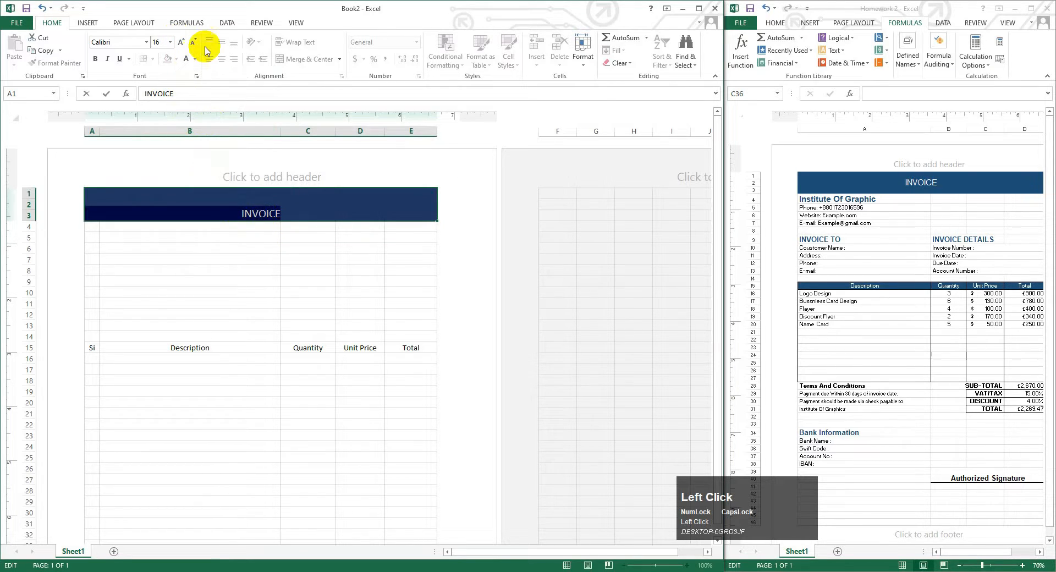
left_click(118, 238)
left_click(146, 189)
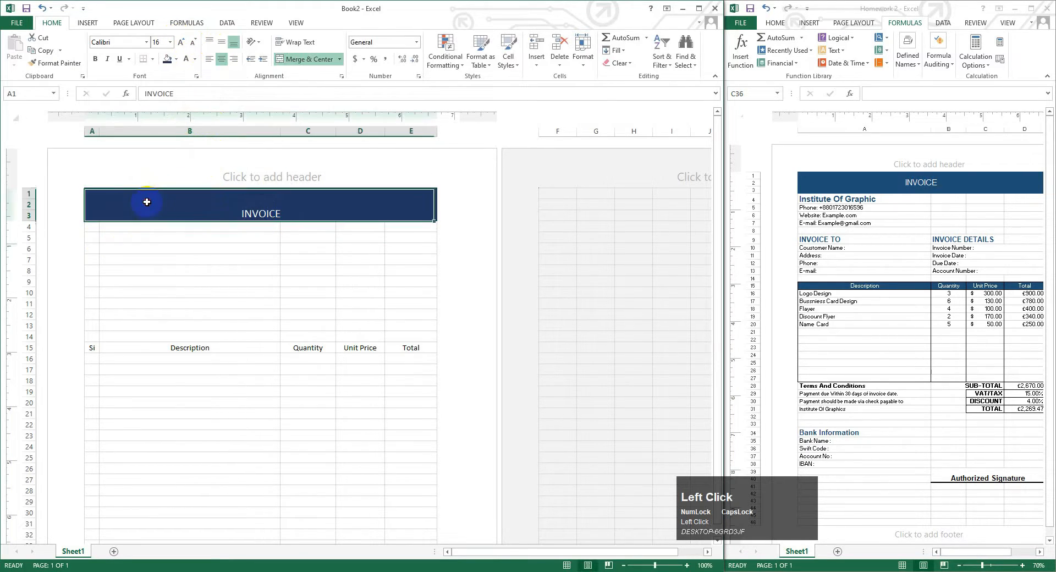
left_click(220, 42)
left_click(188, 269)
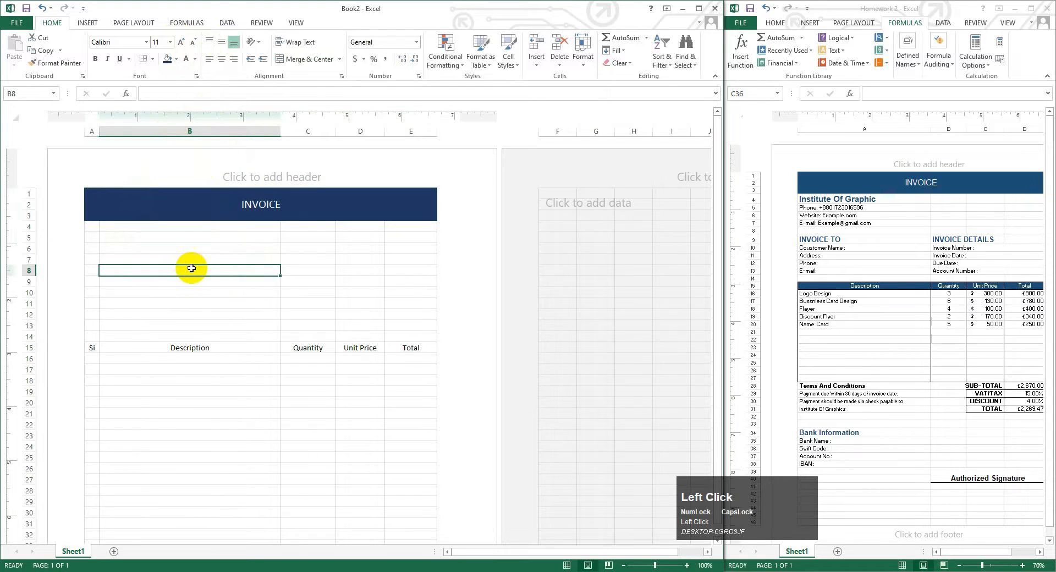
- Enter 'Instute Of Graphics' in A4 and the phone line, formatted as text, in A5
left_click(92, 230)
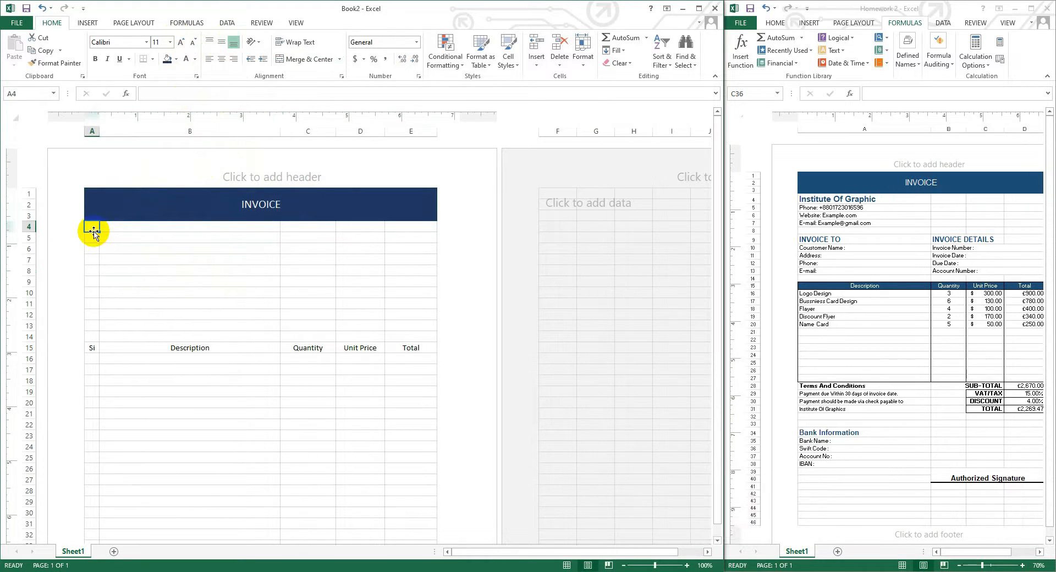
type("Instute Of Graphics")
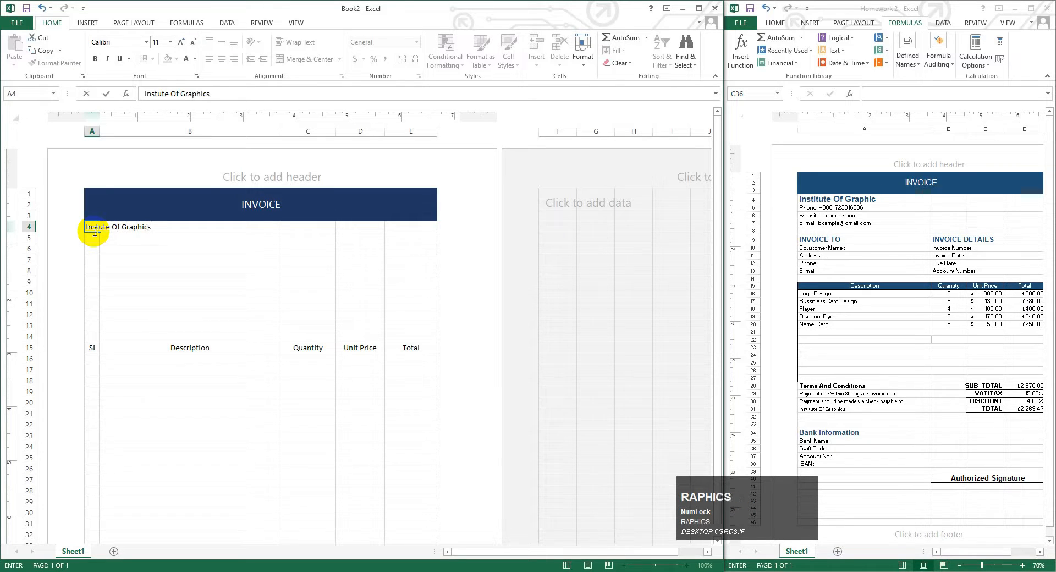
left_click(95, 234)
left_click(416, 42)
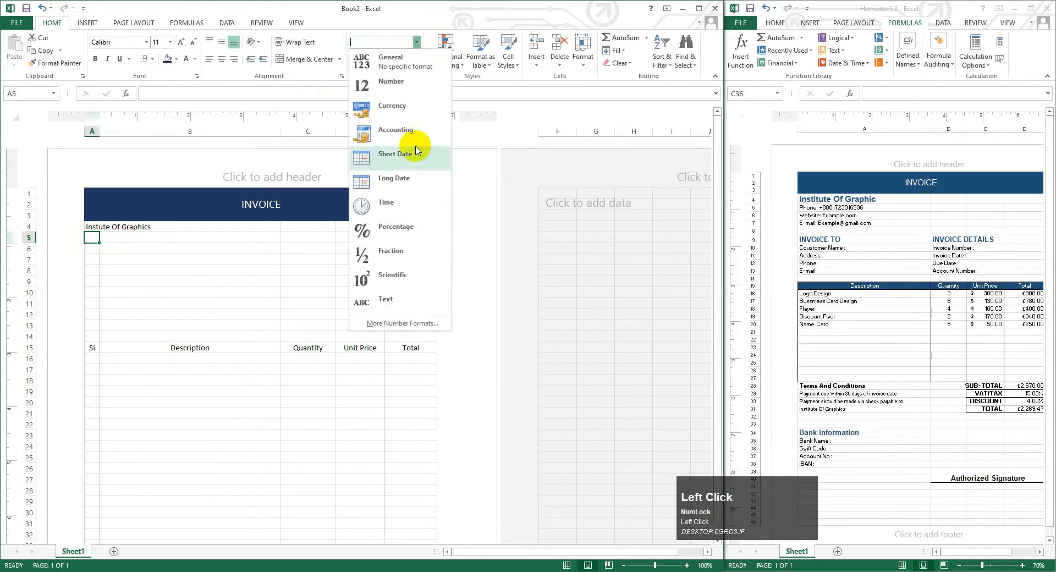
left_click(387, 298)
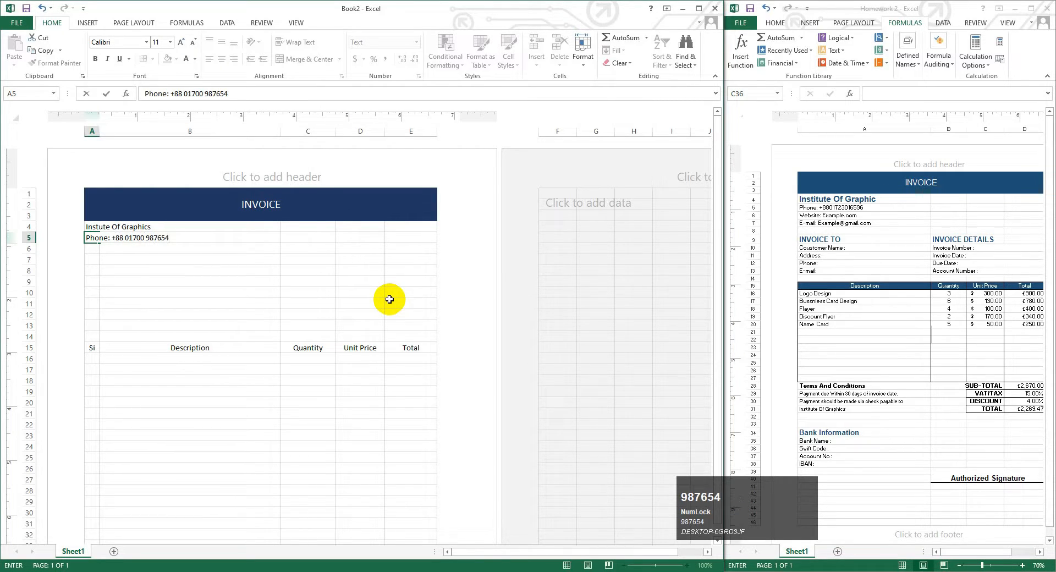
- Add the e-mail line in A6 and 'Website: Example.com' in A7
left_click(93, 251)
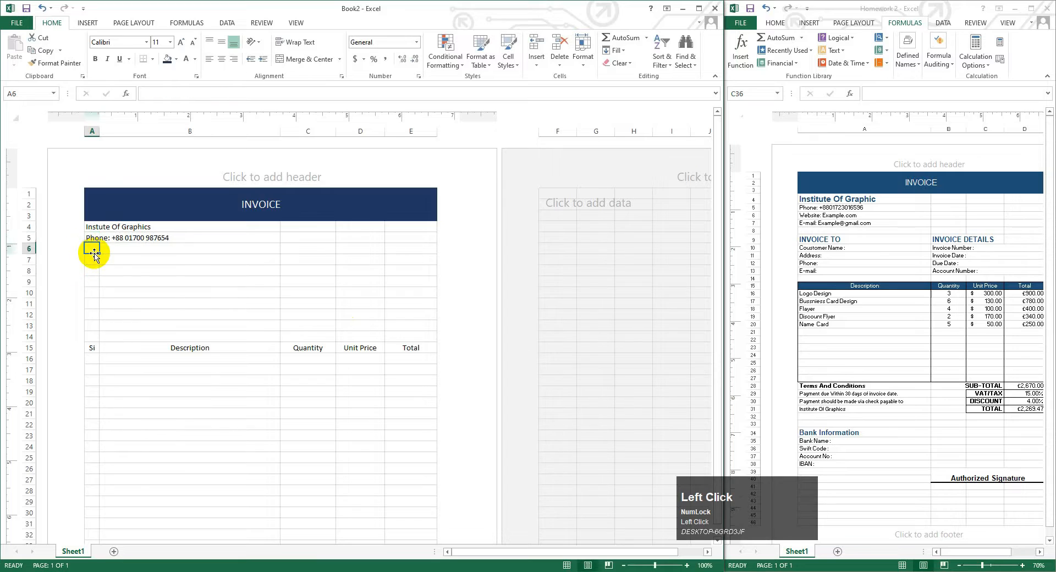
key("Caps_Lock")
type("E")
key("Caps_Lock")
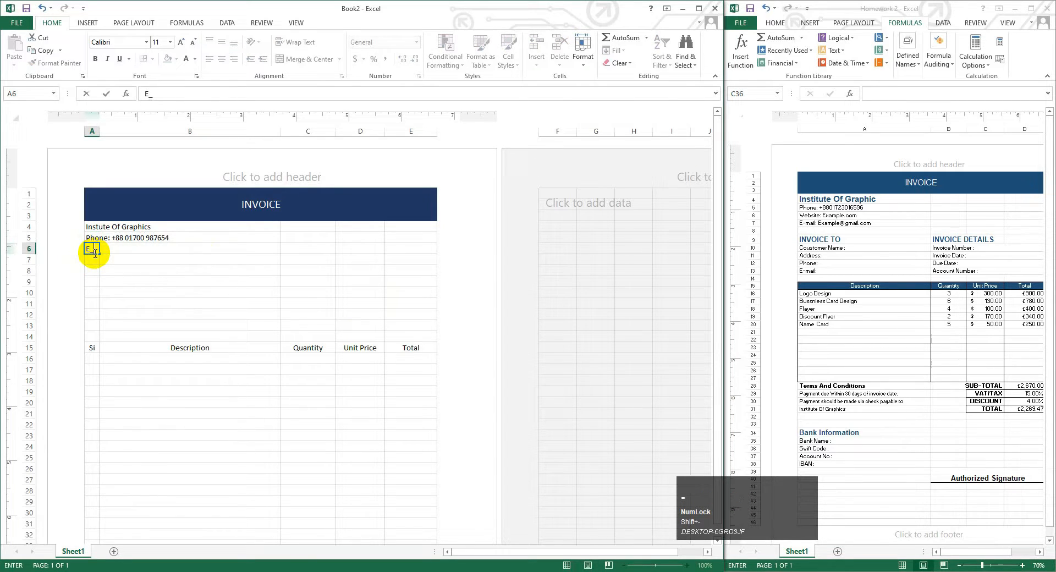
type("-mail: Example@gmail.com")
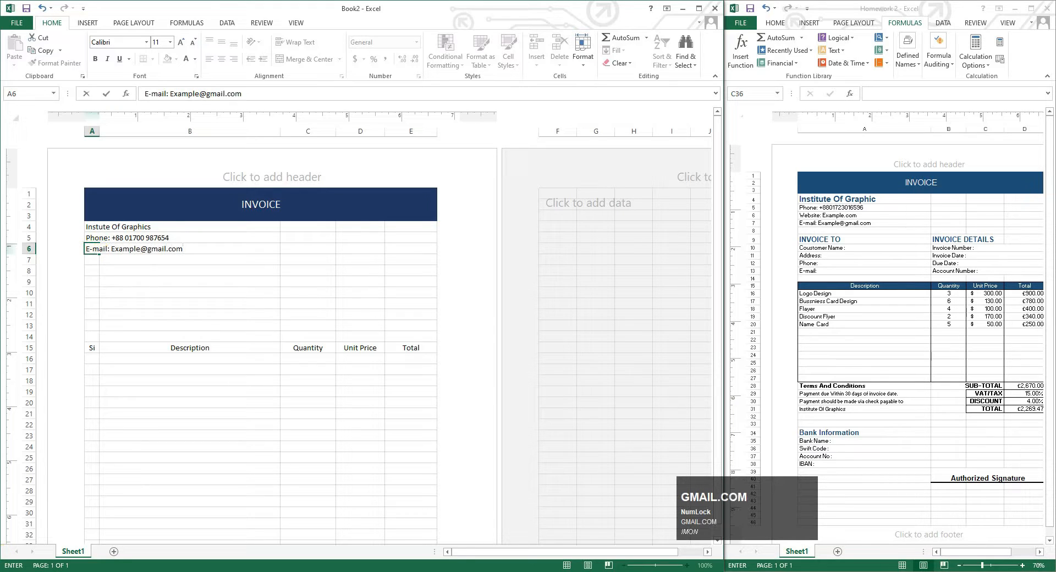
left_click(91, 260)
key("Caps_Lock")
type("W")
key("Caps_Lock")
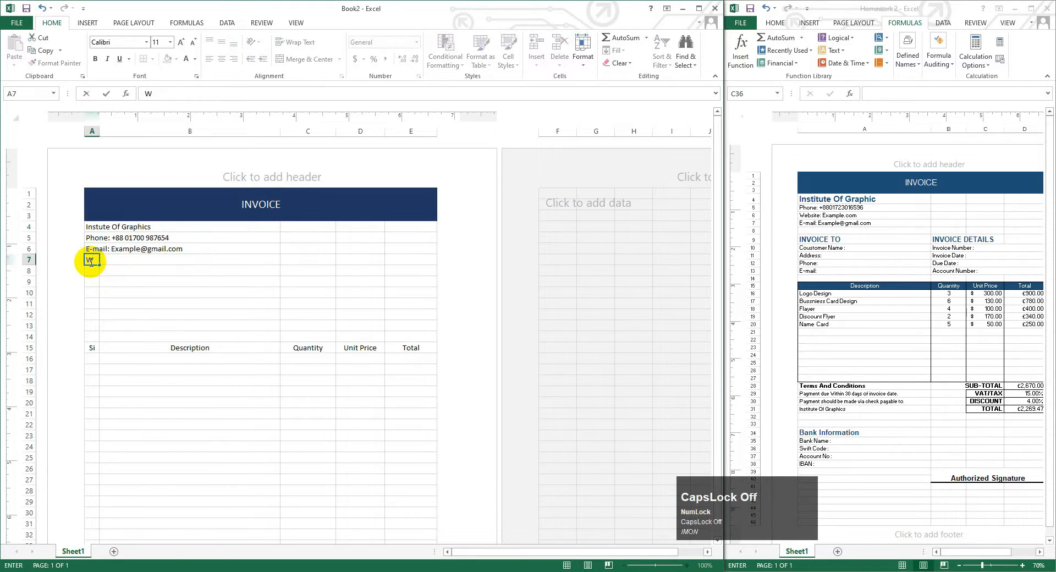
type("ebsite: Ex")
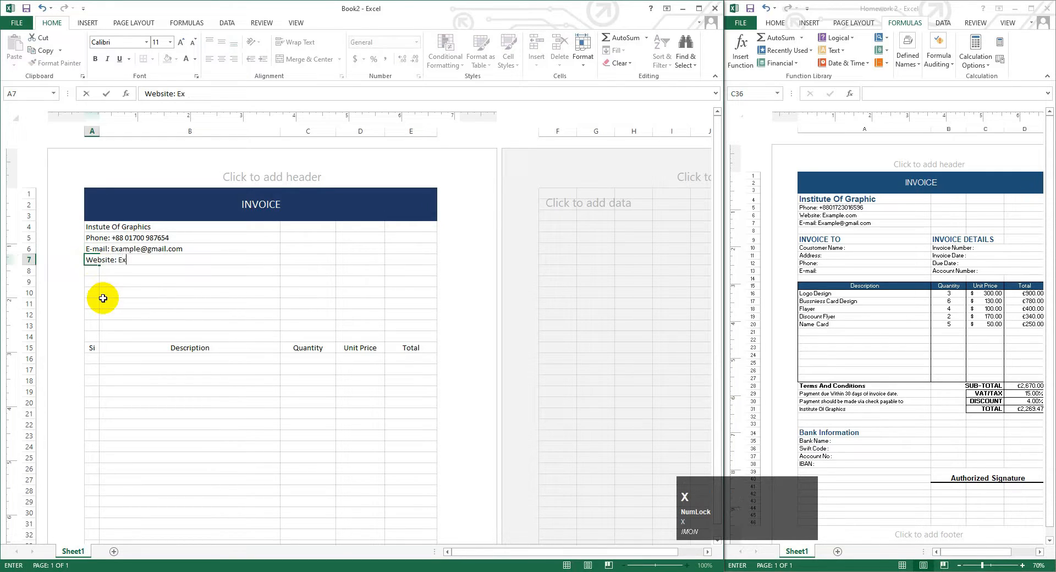
type("ample.com")
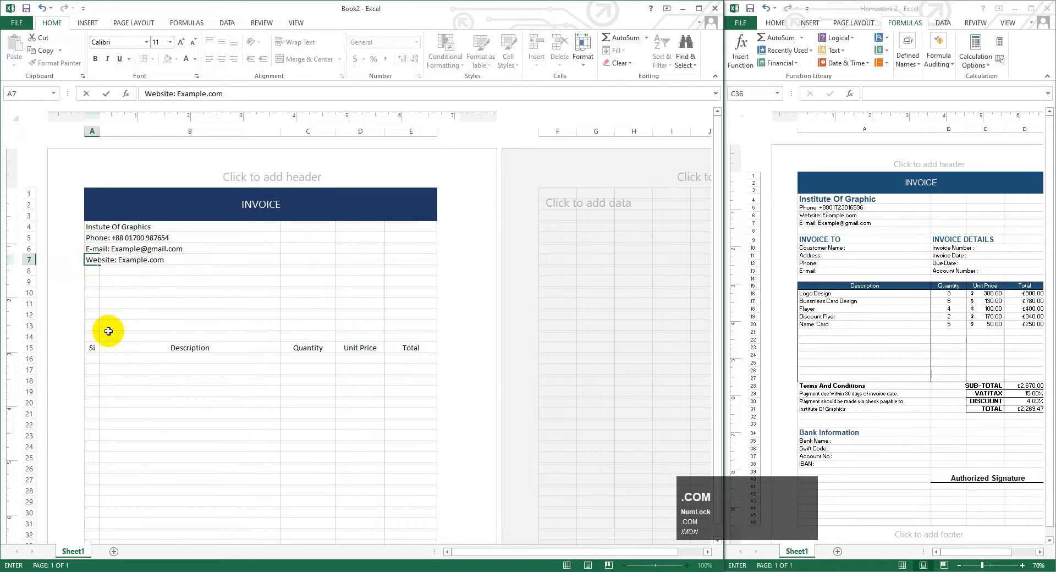
left_click(92, 278)
left_click_drag(104, 228, 203, 260)
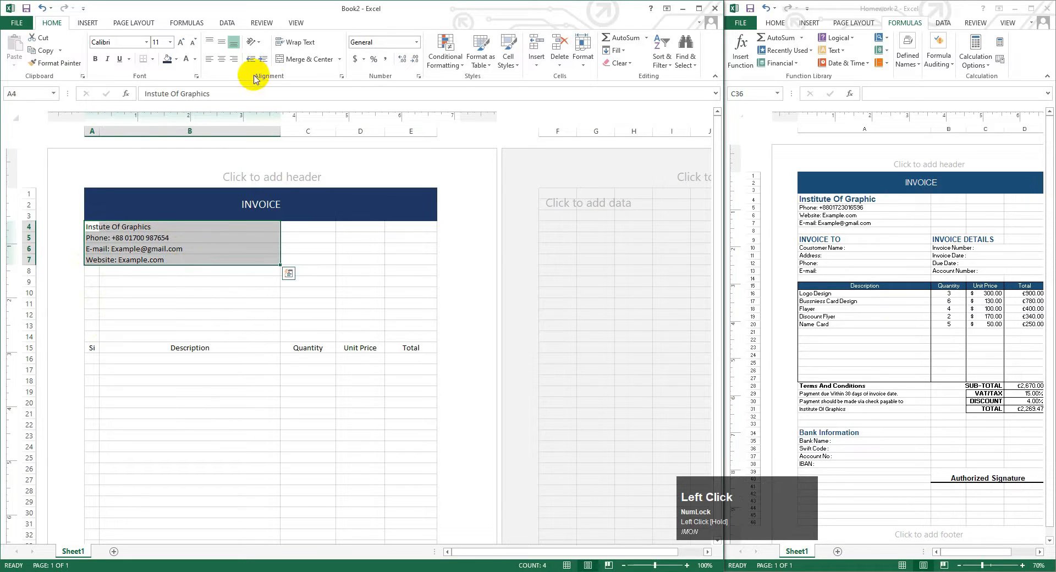
- Merge each contact line across columns A–B and enlarge the institute name to 14 point
left_click(339, 59)
left_click(302, 82)
left_click(168, 228)
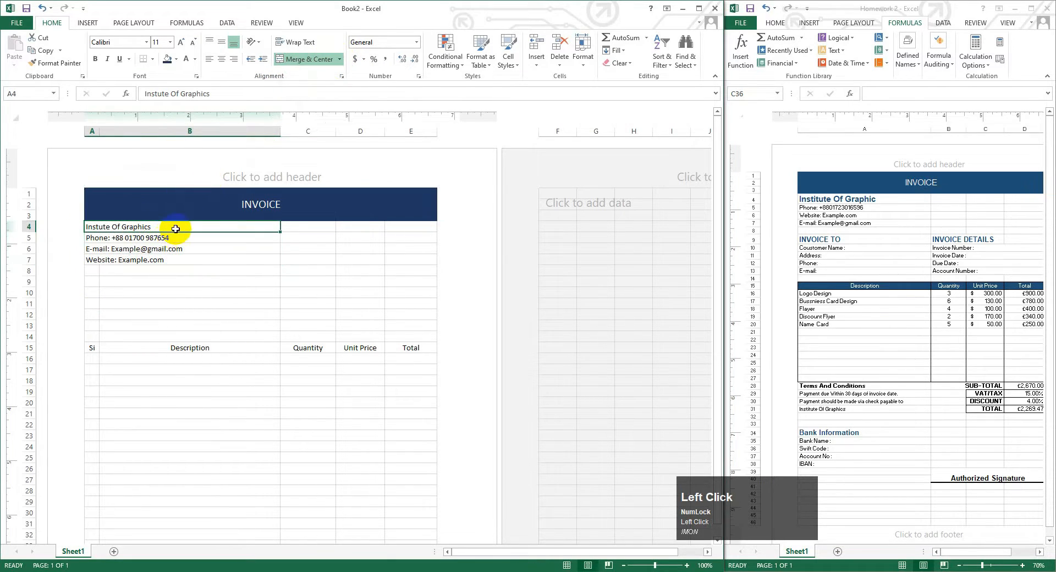
left_click(181, 43)
left_click(181, 43)
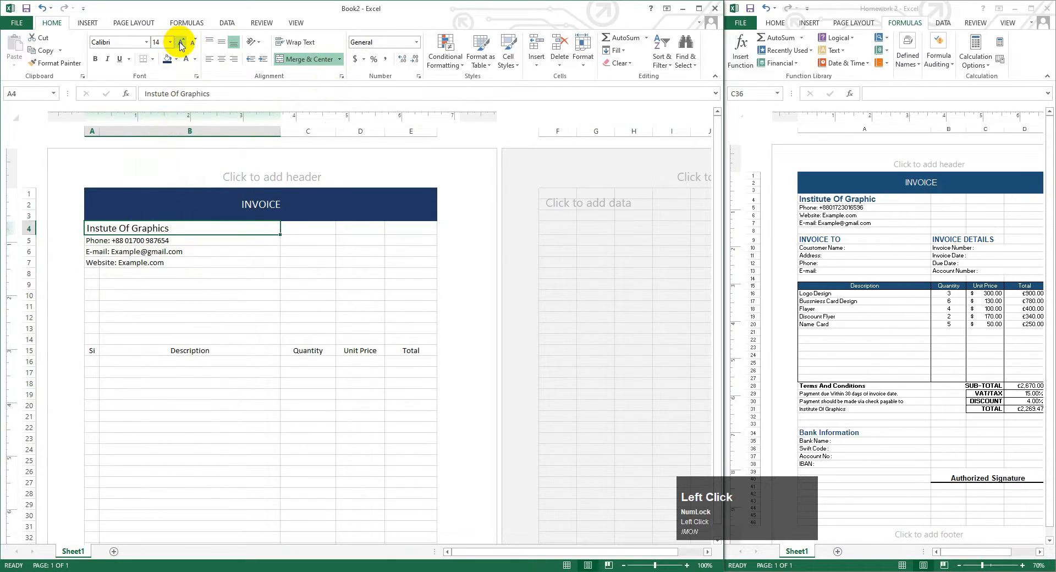
left_click(168, 58)
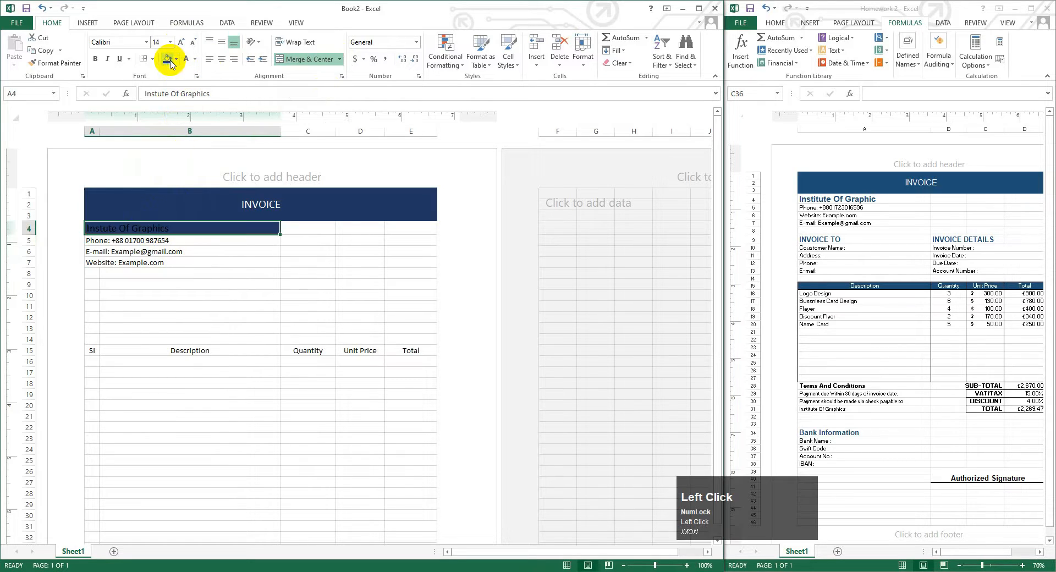
left_click(176, 59)
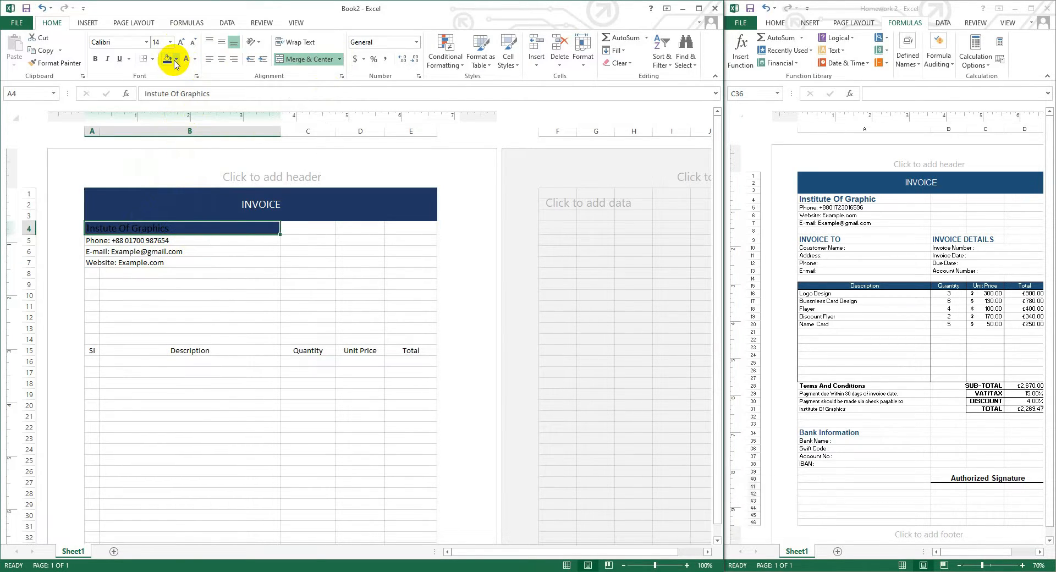
left_click(169, 86)
- Make the Instute Of Graphics name dark blue and bold
left_click(194, 59)
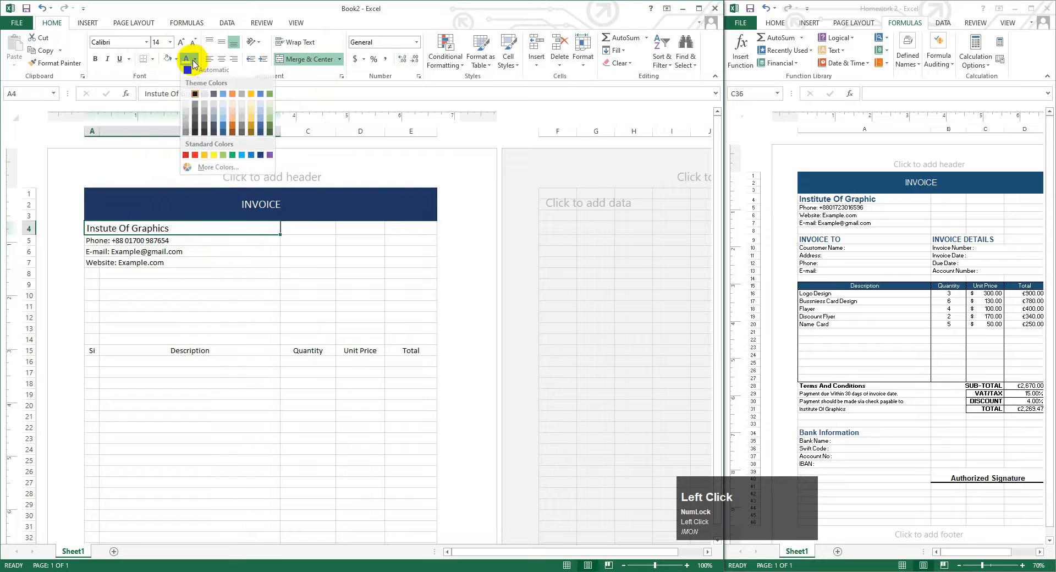
left_click(260, 136)
left_click(189, 254)
left_click(155, 230)
left_click(95, 59)
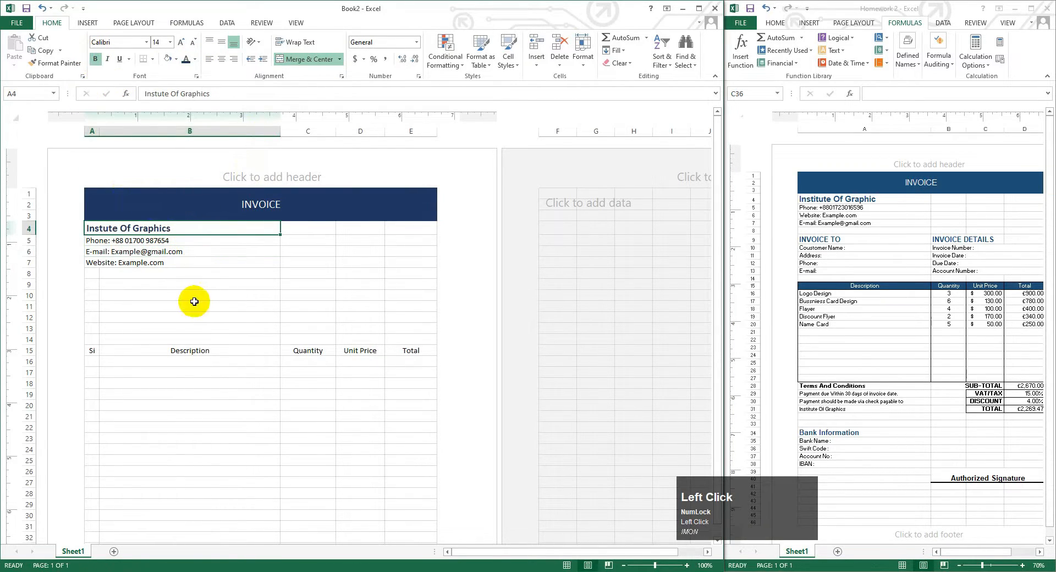
left_click(184, 253)
left_click(157, 275)
left_click(127, 261)
left_click(96, 240)
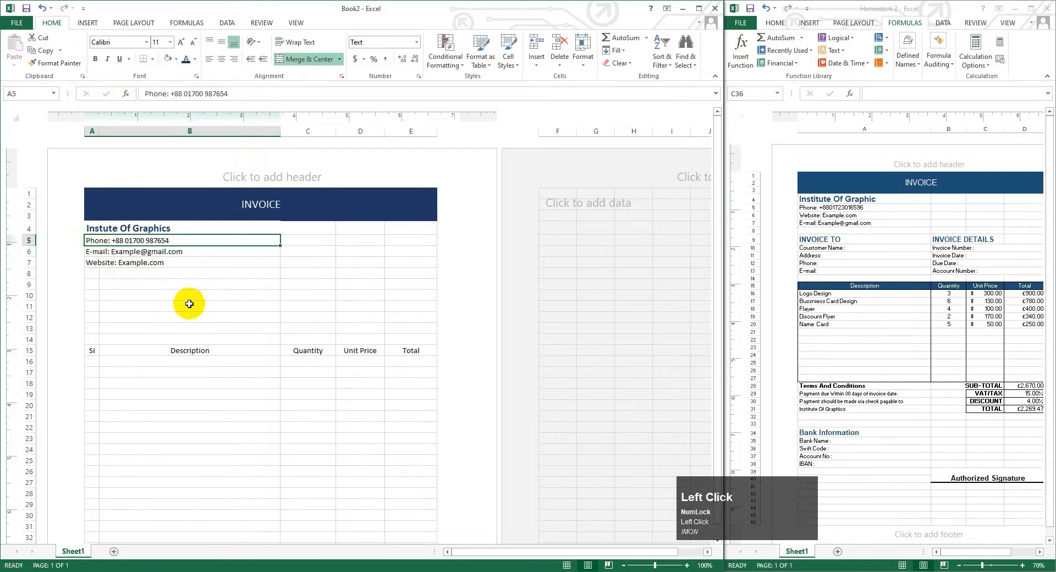
left_click(92, 351)
scroll(124, 293, "down", 2)
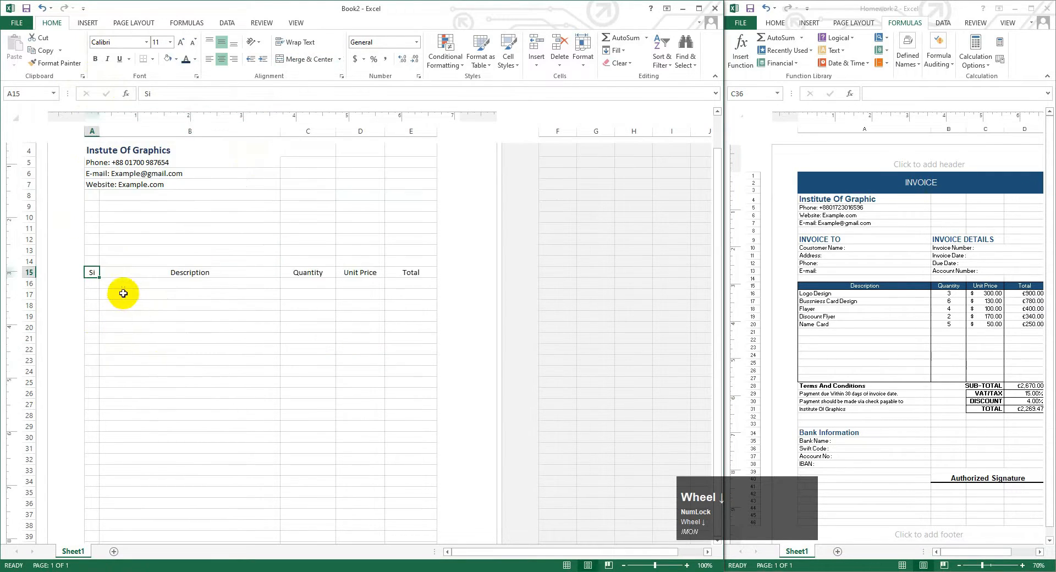
left_click(99, 206)
- Type the INVOICE TO heading in A9 and the Coustomer Name label in A10
type("In")
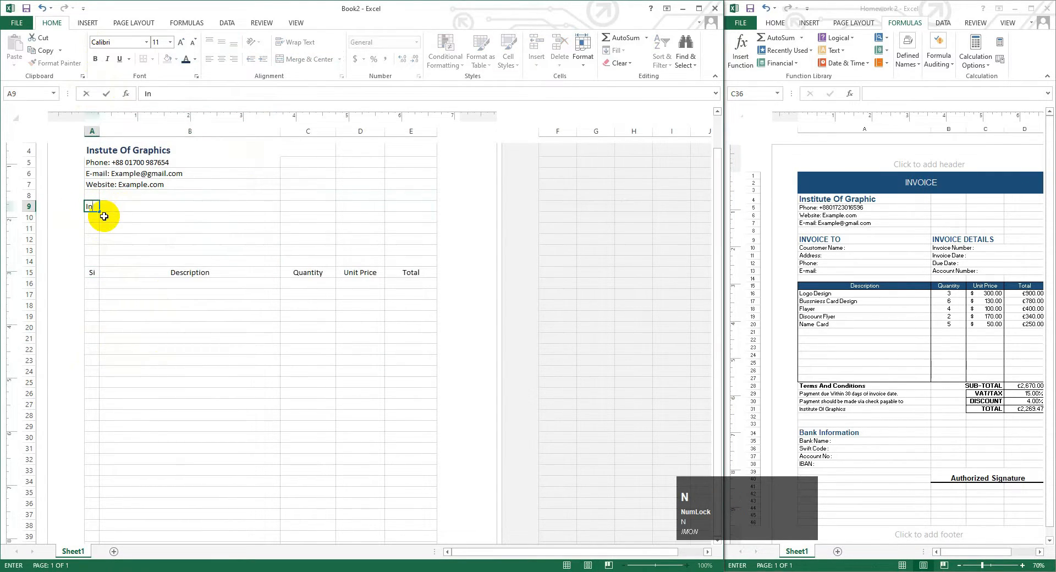
key("BackSpace")
key("Caps_Lock")
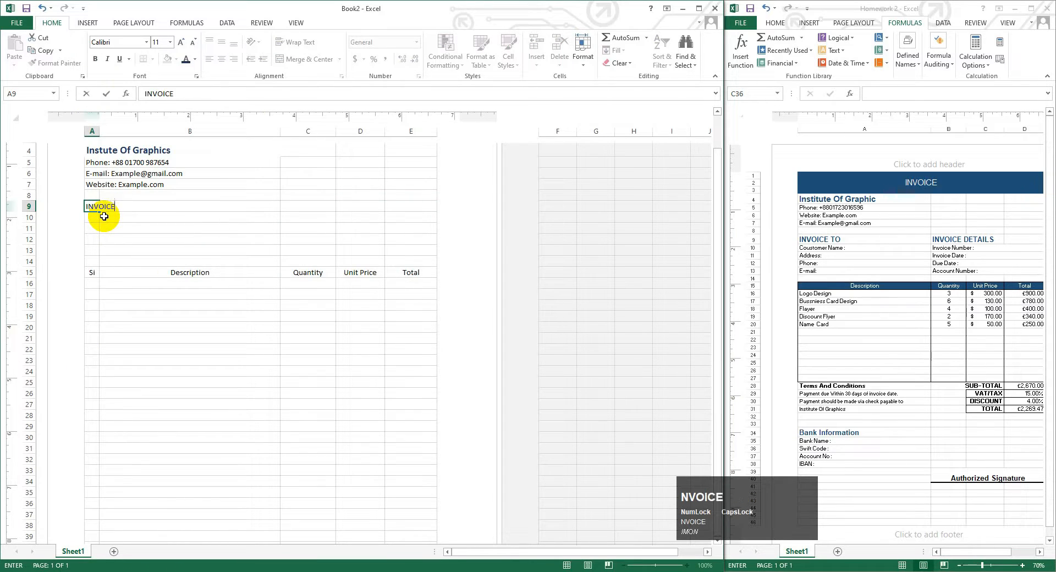
type("NVOICE TO")
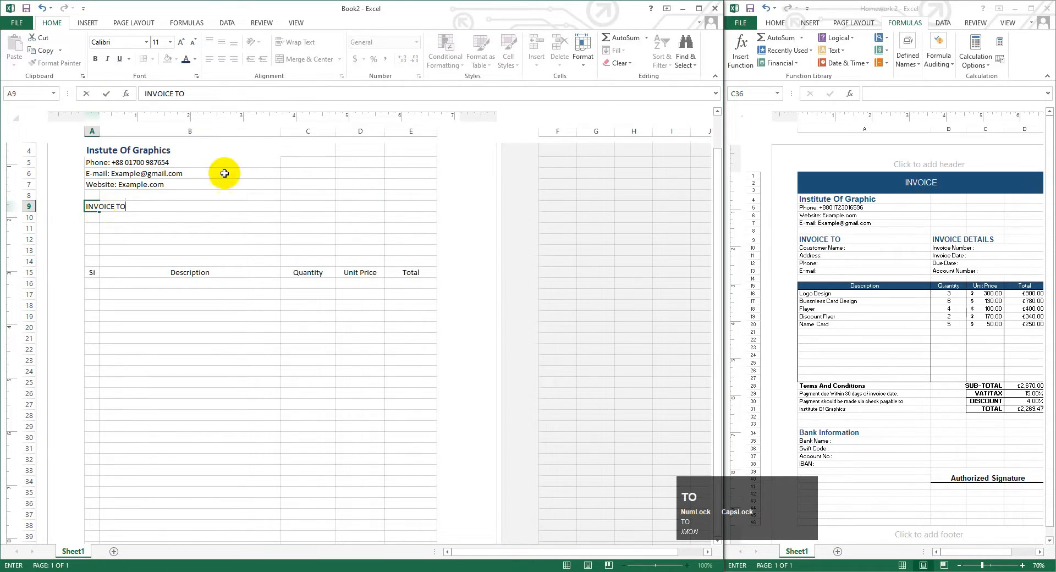
left_click(91, 219)
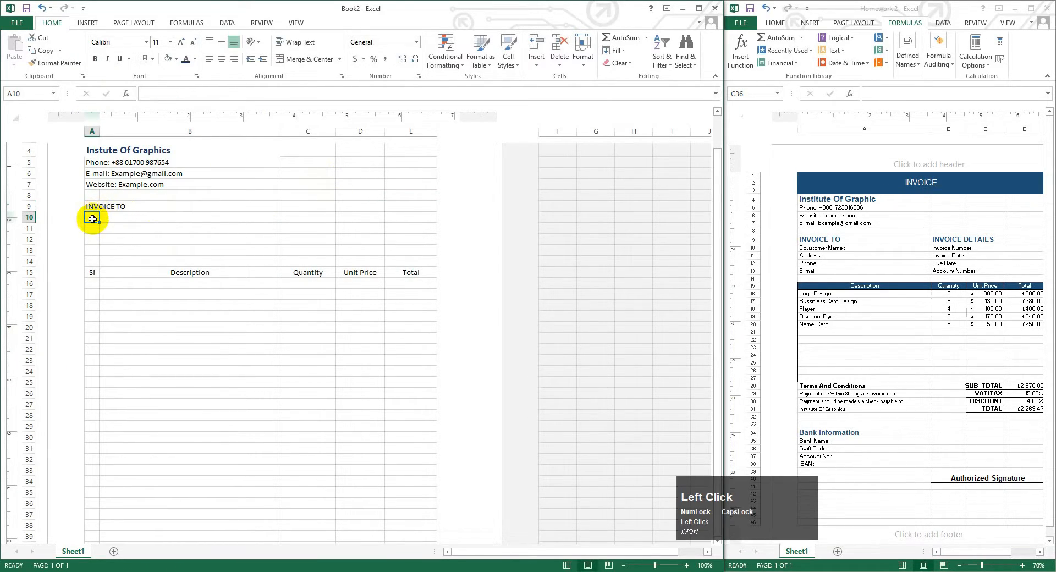
left_click(173, 211)
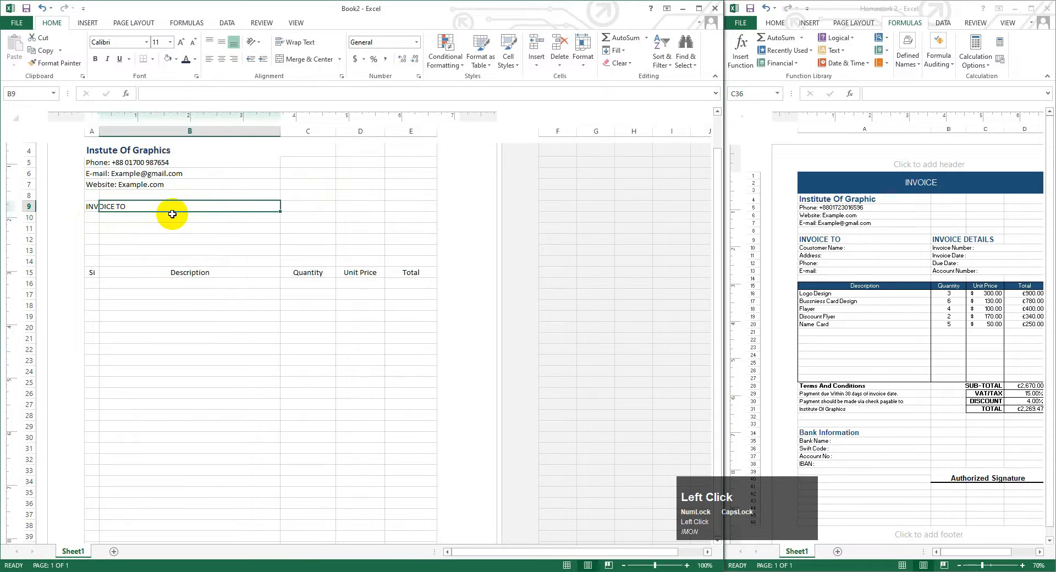
left_click(92, 218)
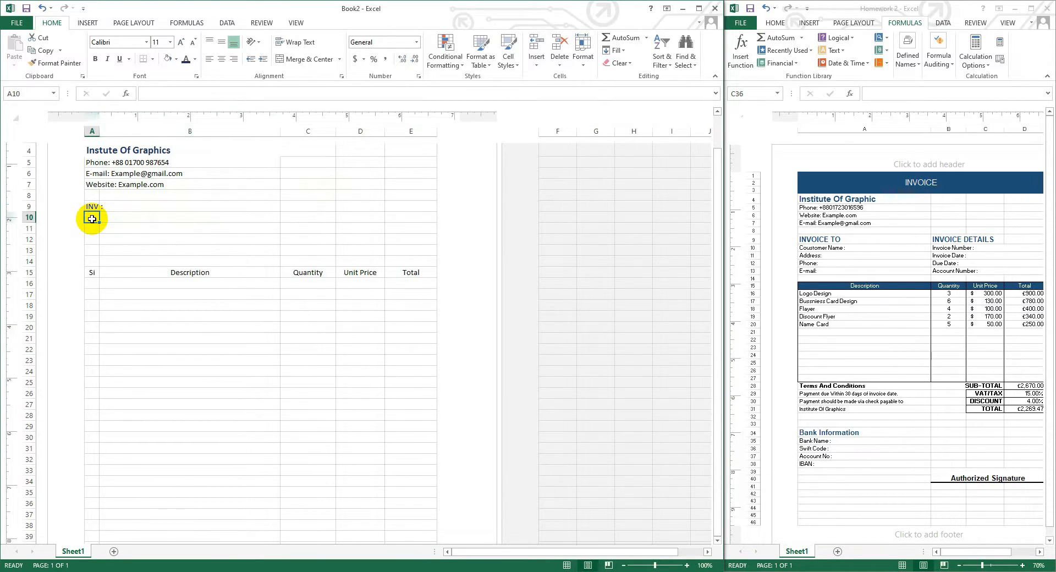
type("C")
left_click(108, 207)
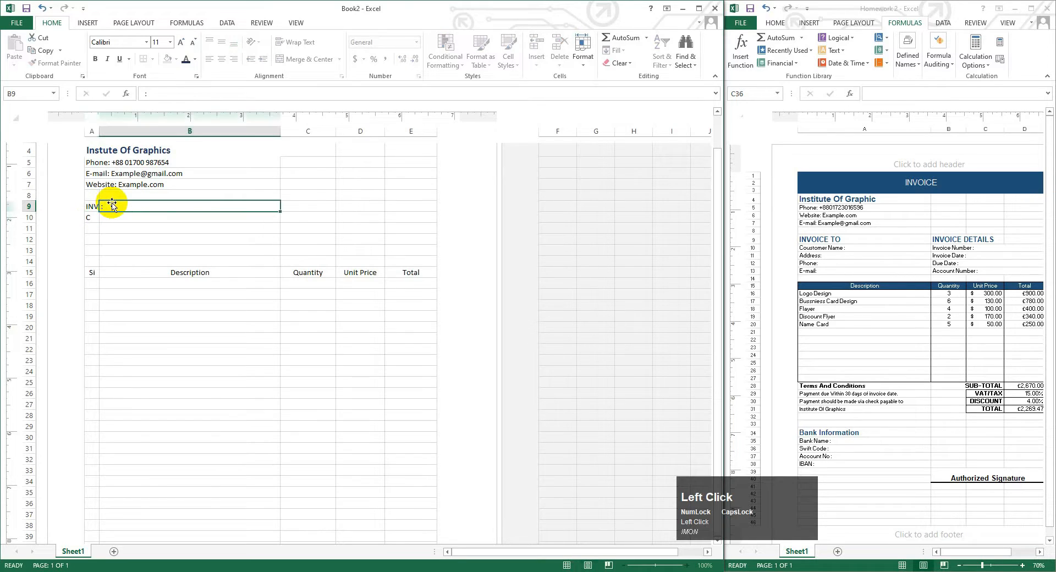
left_click(88, 216)
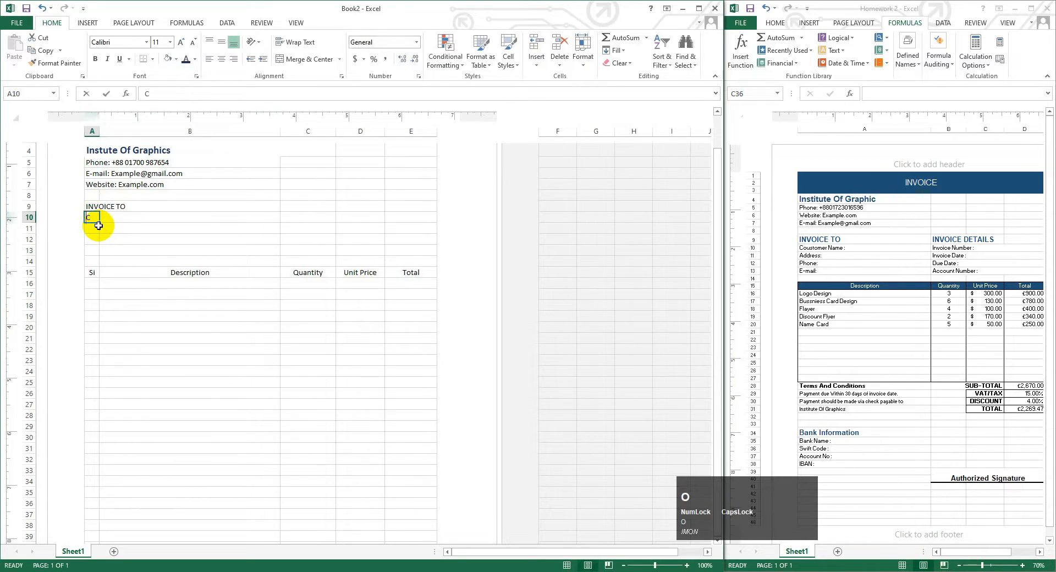
key("BackSpace")
key("Caps_Lock")
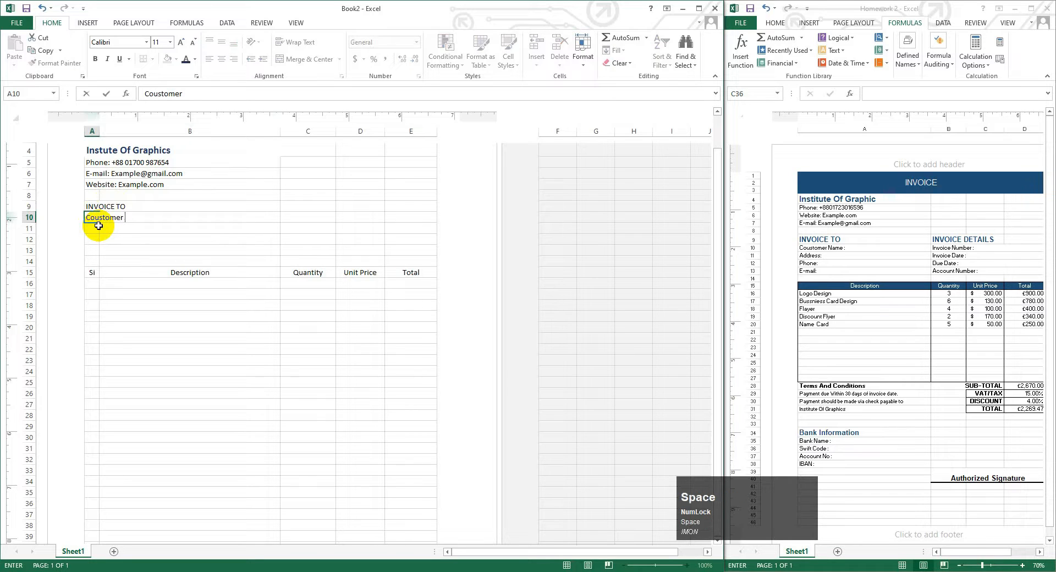
type("Coustomer Name")
- Add the Adress, Phone and E-mail labels in A11 through A13
left_click(95, 231)
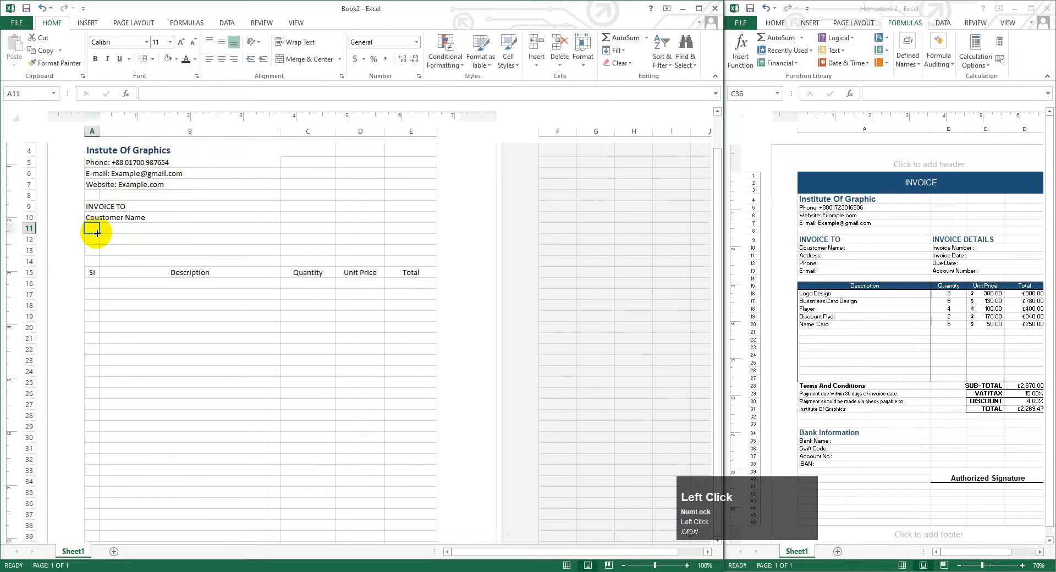
type("Adre")
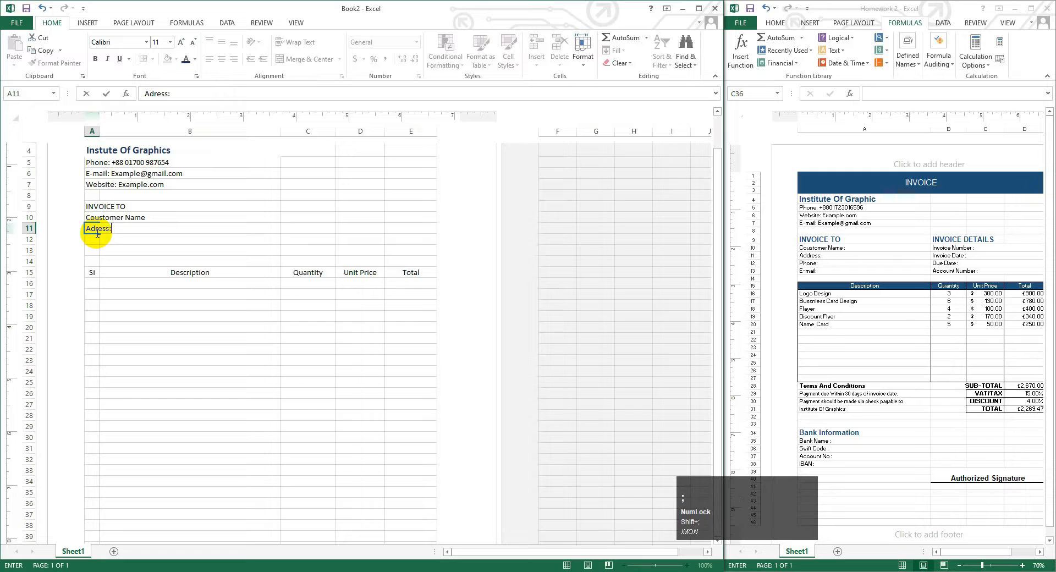
type("ss:")
key("BackSpace")
left_click(92, 240)
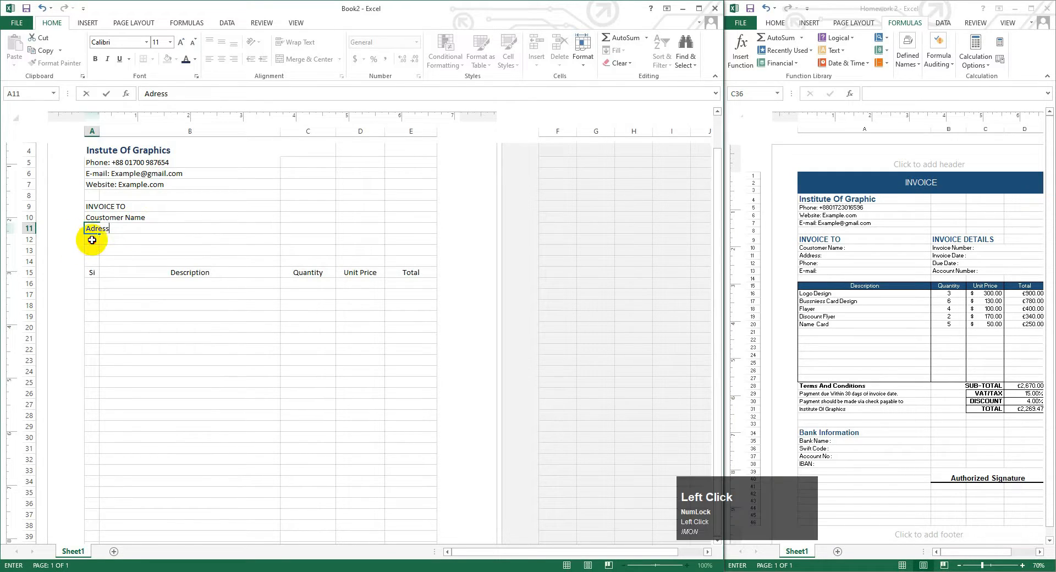
key("Caps_Lock")
type("Phone")
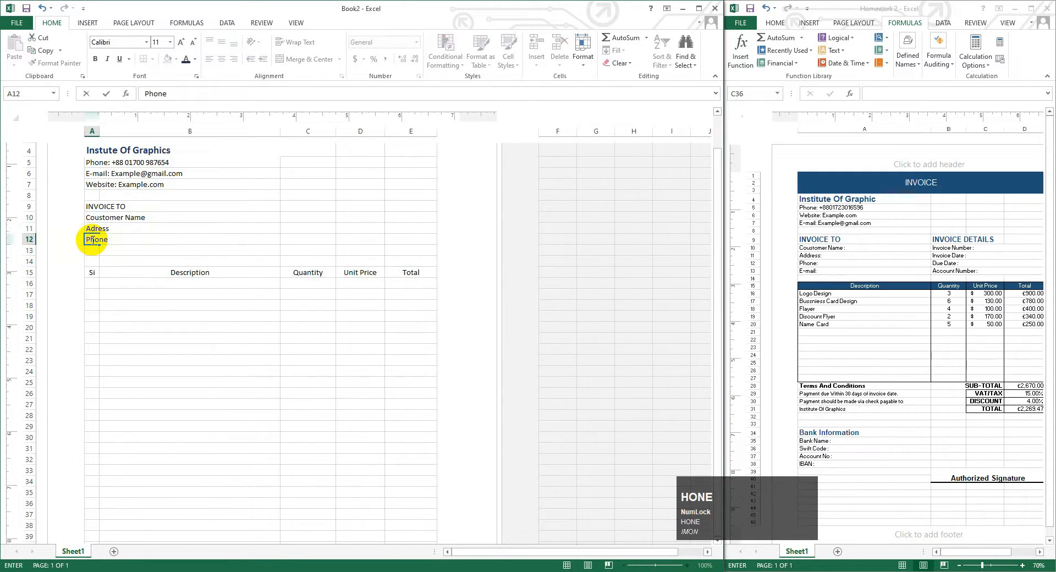
left_click(93, 251)
type("E")
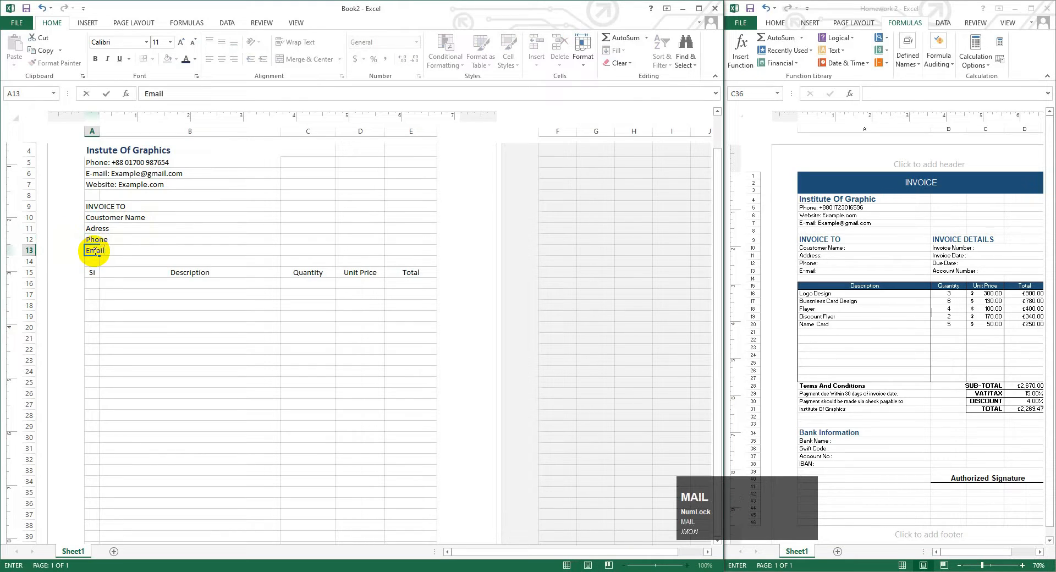
type("-")
left_click(96, 238)
- Type colons beside the customer labels in cells B10:B13
left_click(142, 240)
left_click(111, 219)
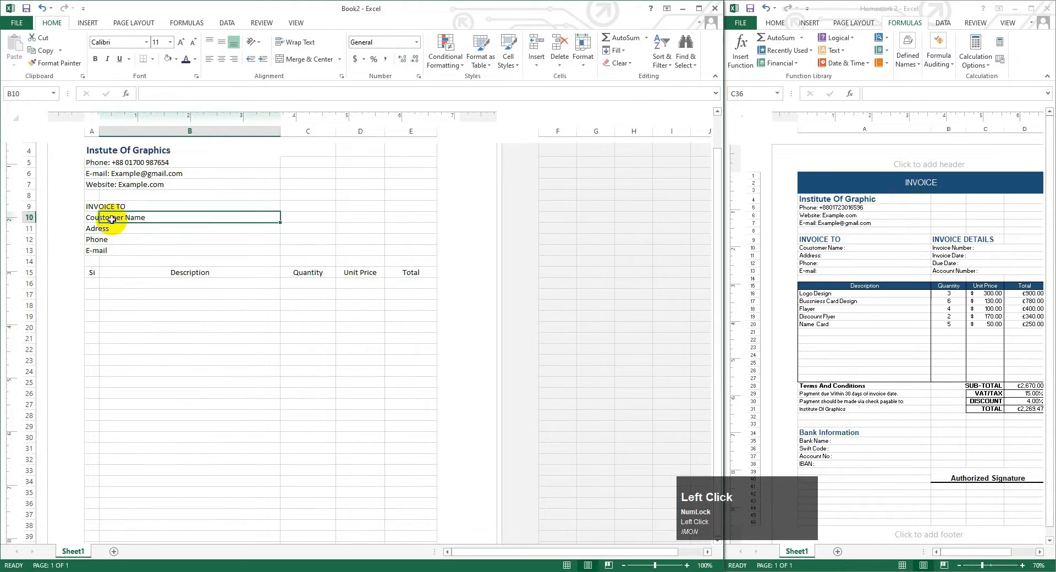
type(";")
key("BackSpace")
type(":")
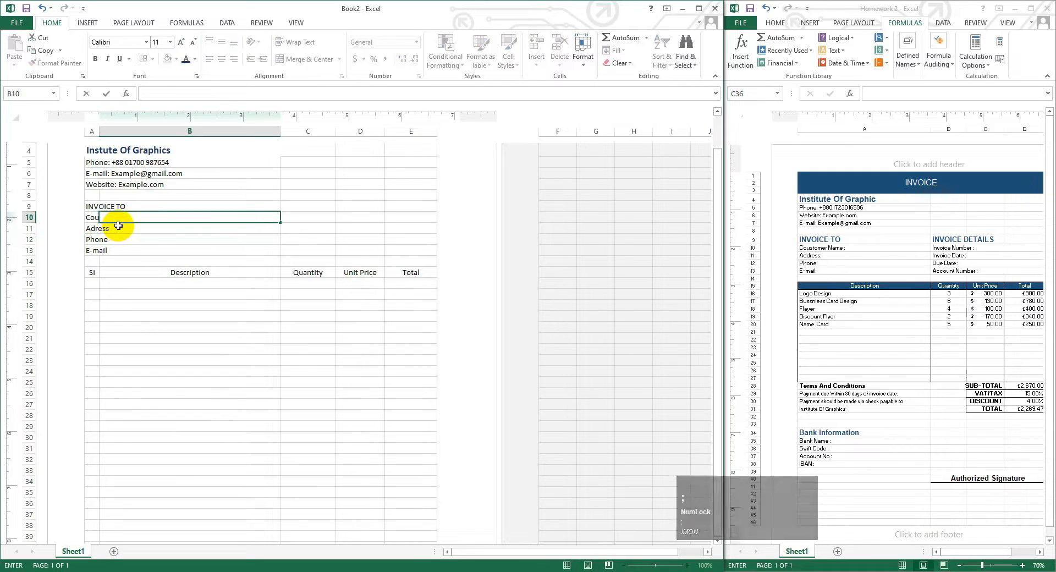
left_click(115, 227, "shift")
left_click_drag(280, 233, 259, 254)
left_click(142, 228)
type(":")
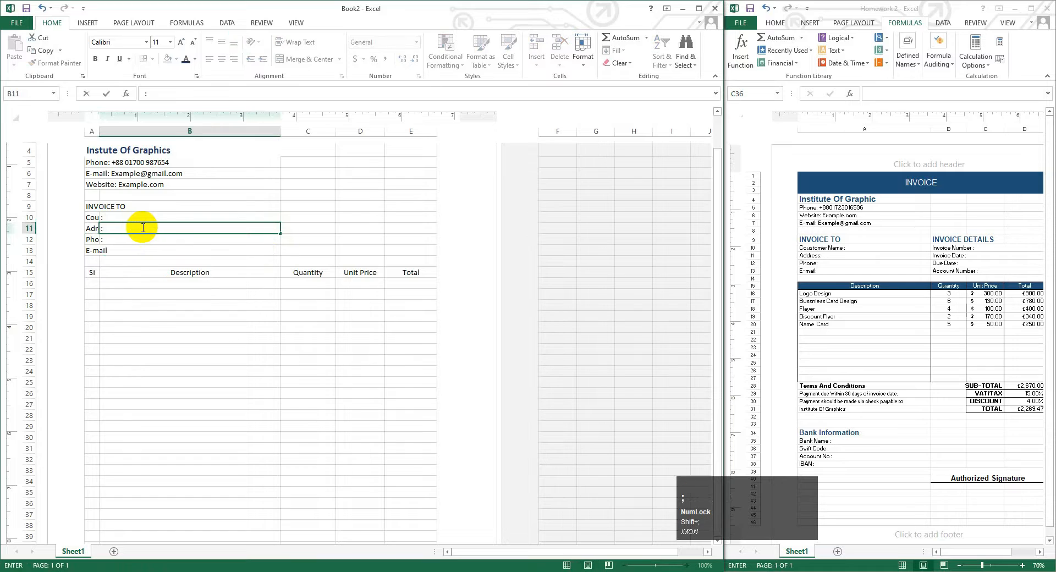
left_click(130, 252)
type(":")
- Attempt Merge Across on A10:B13, then cancel the merge warning
left_click(88, 209)
left_click_drag(89, 218, 193, 251)
left_click(339, 59)
left_click(330, 88)
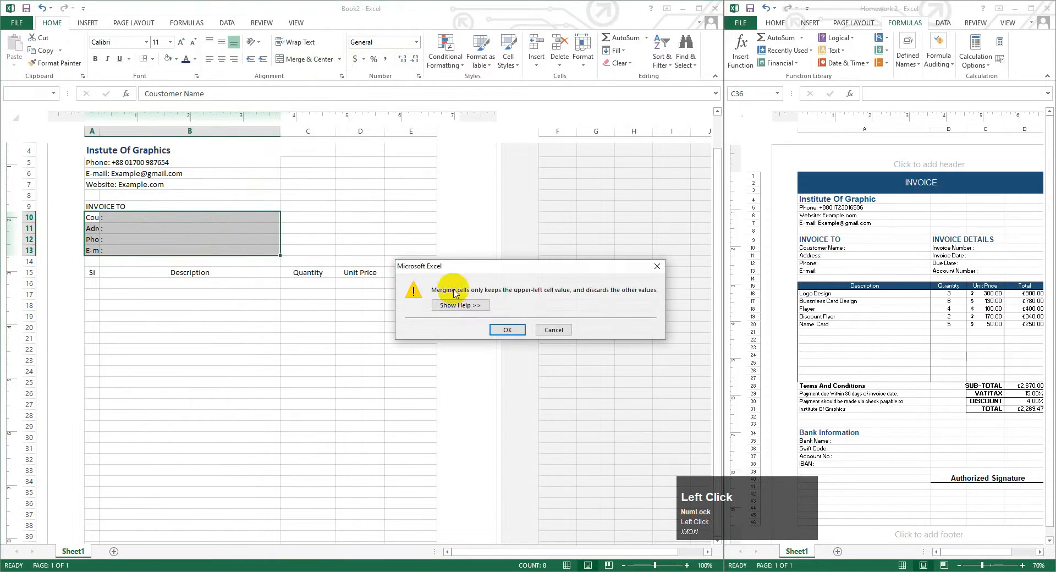
left_click(507, 329)
left_click(568, 330)
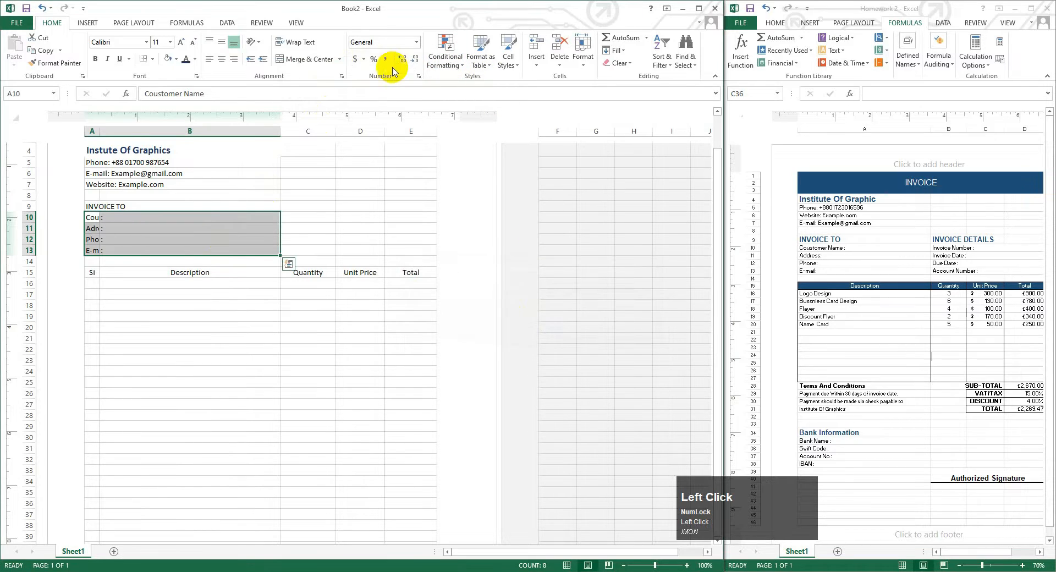
- Try merging A10:B13 into a single cell, then undo it and cancel further attempts
left_click(339, 59)
left_click(330, 97)
left_click(507, 329)
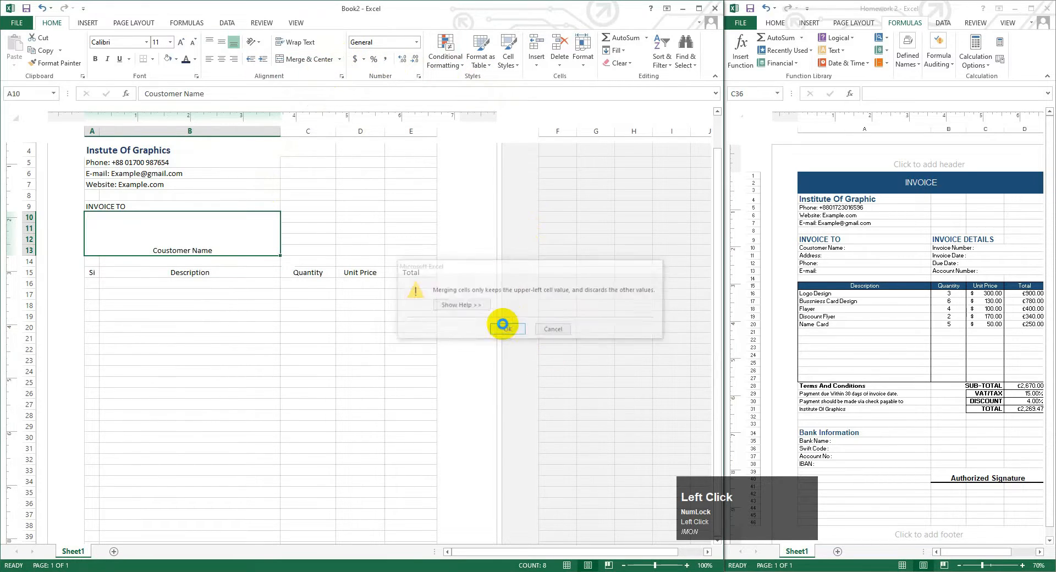
key("ctrl+z")
left_click(328, 59)
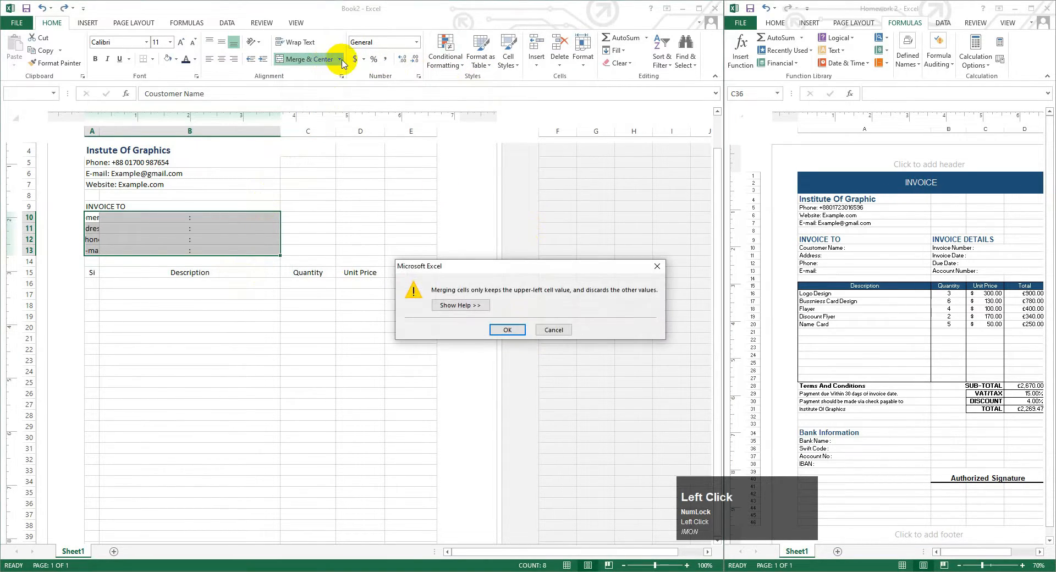
left_click(551, 331)
left_click(339, 59)
left_click(330, 102)
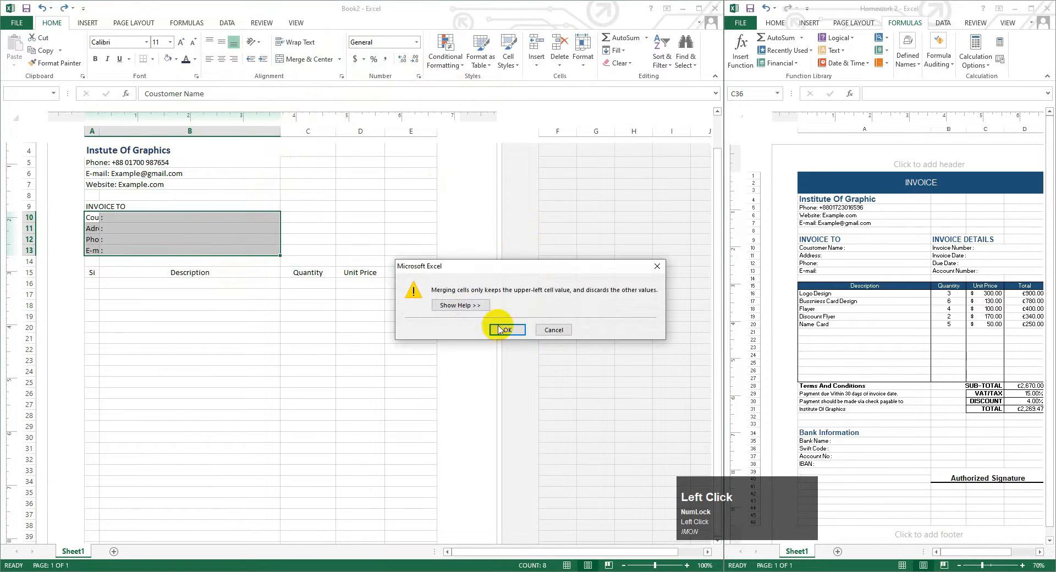
left_click(550, 330)
- Delete the colons from B10:B13 so the customer labels show in full
left_click(93, 219)
left_click(119, 218)
key("Delete")
left_click(126, 230)
key("Delete")
left_click(130, 241)
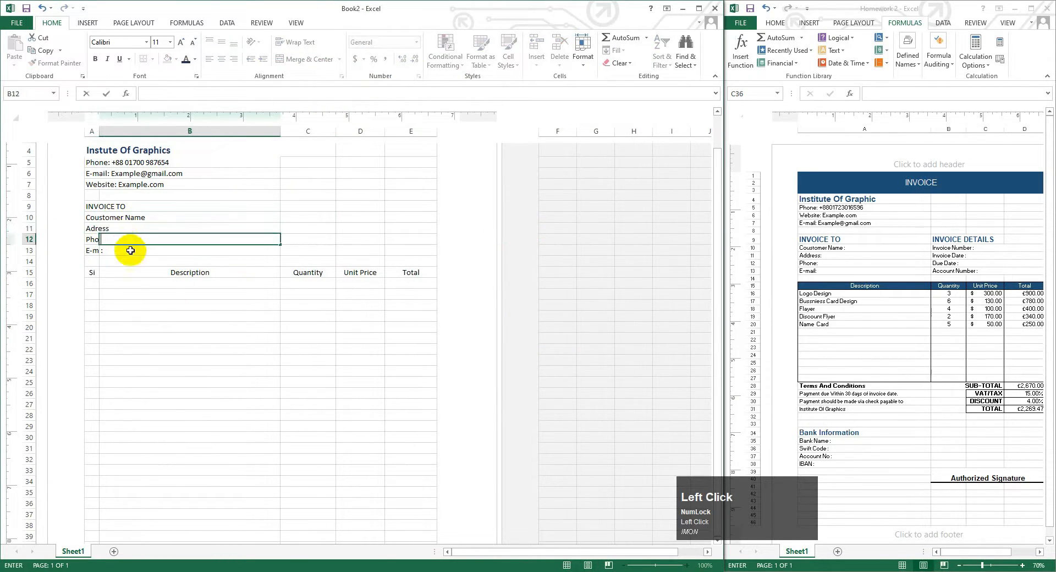
key("Delete")
left_click(131, 252)
key("Delete")
- Merge each customer label row A10:B13 across columns A–B
left_click(89, 215)
left_click_drag(90, 216, 151, 246)
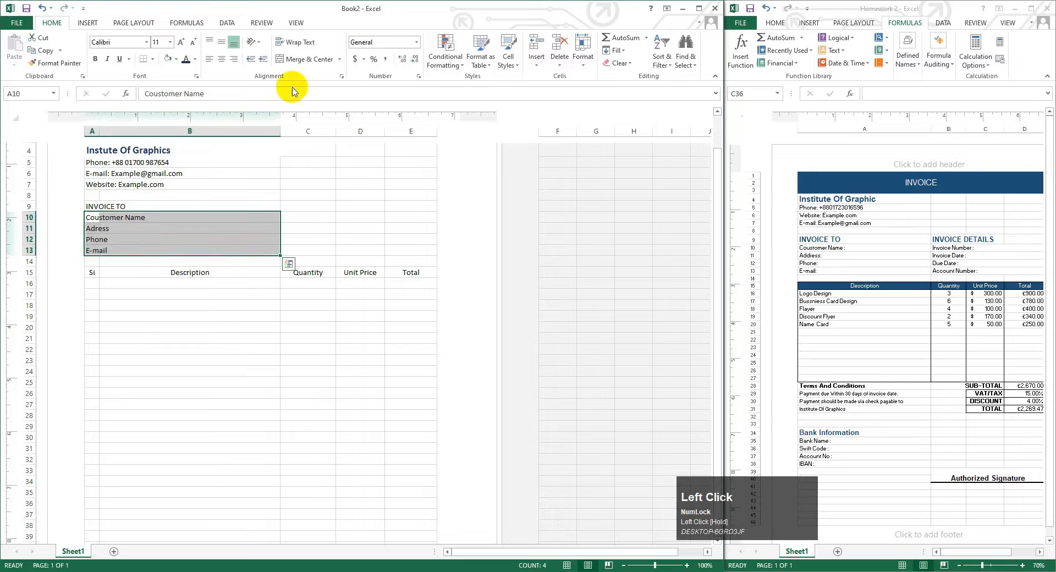
left_click(339, 58)
left_click(322, 89)
left_click(136, 228)
left_click(132, 216)
- Merge INVOICE TO across A9:B9 and make it bold
left_click(113, 196)
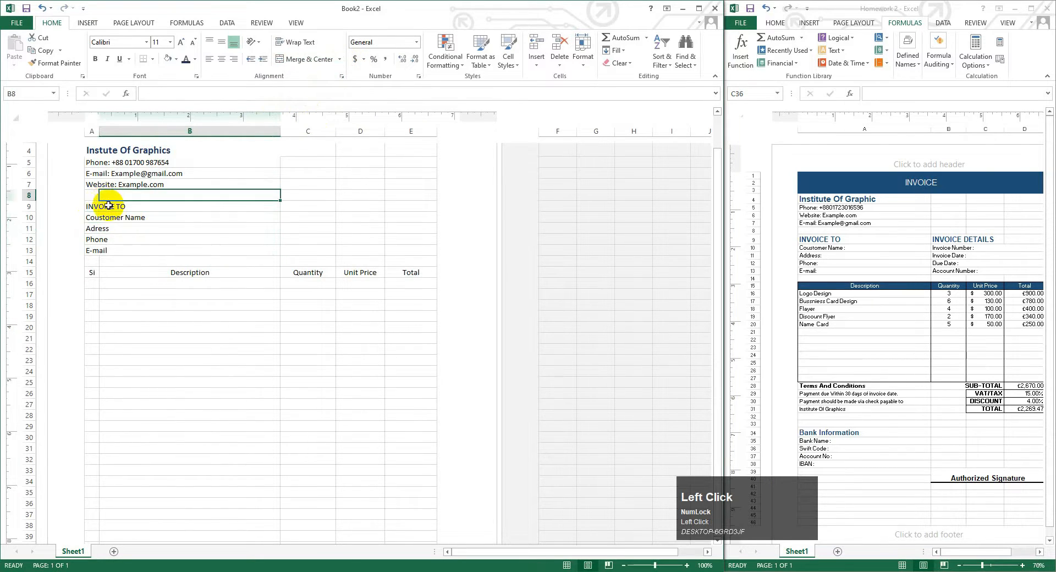
left_click(104, 207)
left_click(94, 206)
left_click_drag(94, 206, 237, 207)
left_click(339, 59)
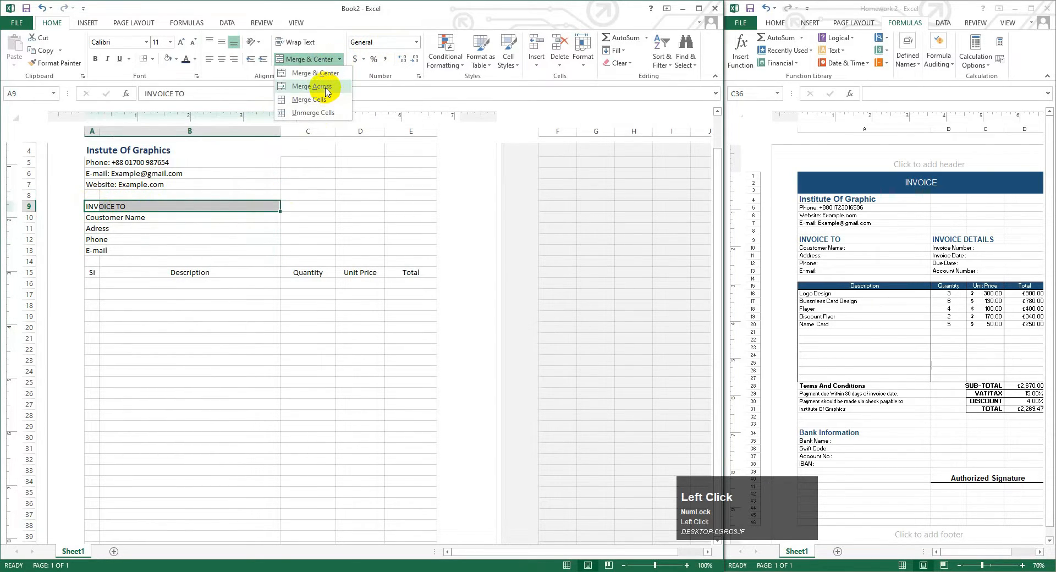
left_click(322, 89)
left_click(95, 60)
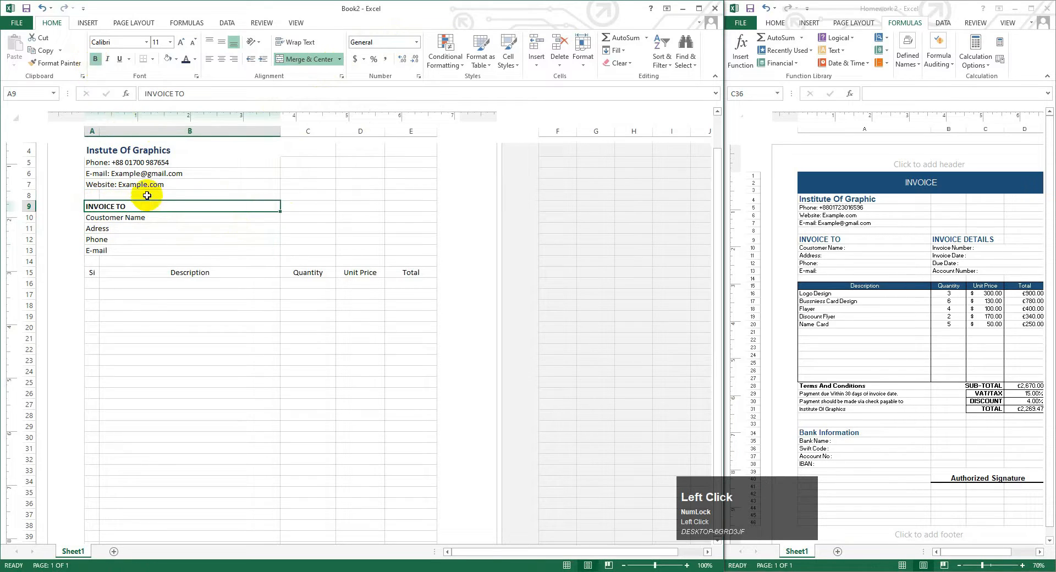
- Enter the heading INVOICE DETAILS in cell C9
left_click(139, 231)
left_click(294, 205)
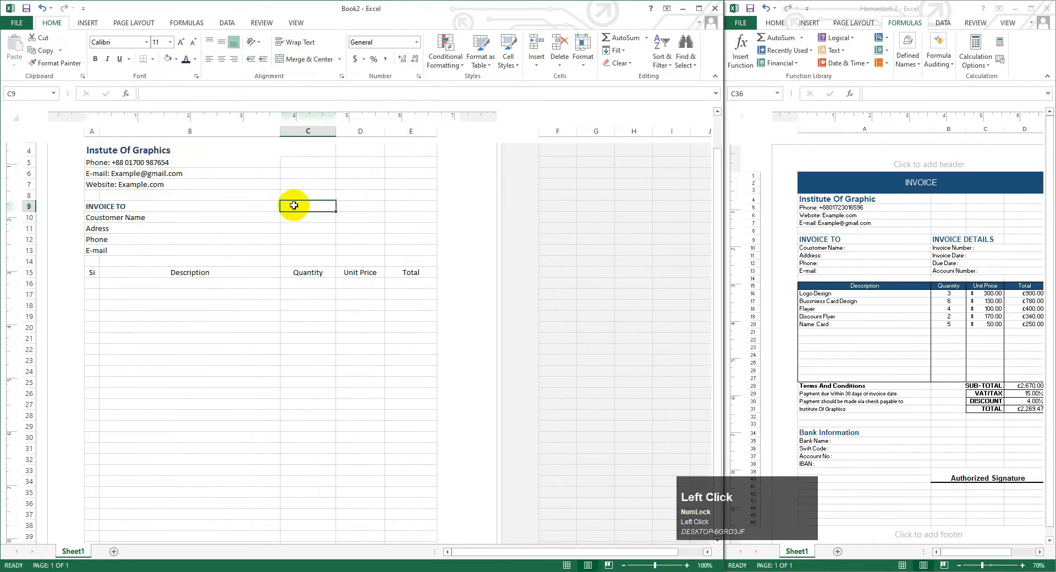
type("I")
key("Caps_Lock")
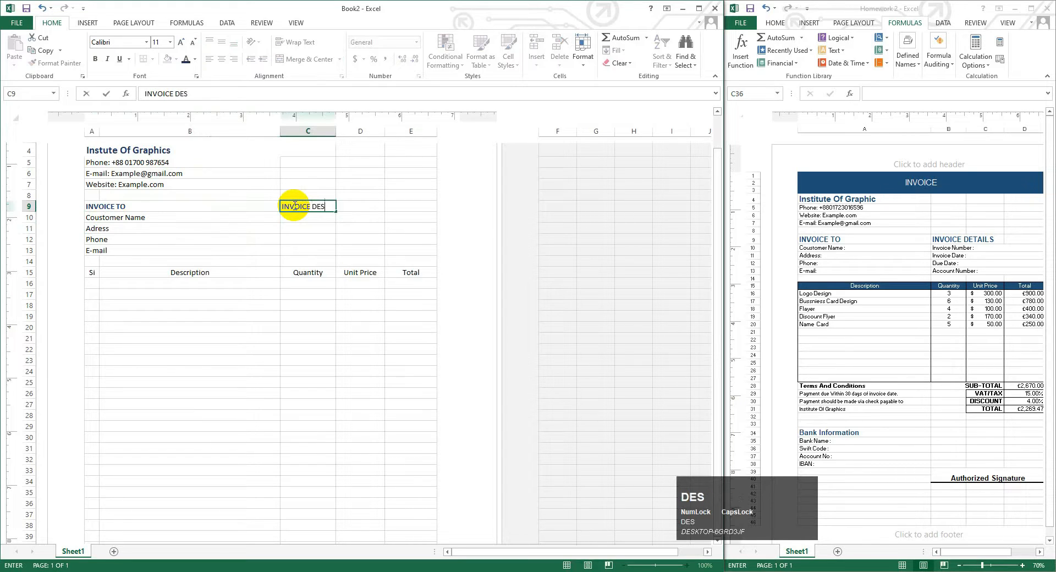
type("NVOICE DETAILS")
left_click(303, 220)
- List Invoice Number, Invoice Date, Due Date and Account Number in C10:C13
type("I")
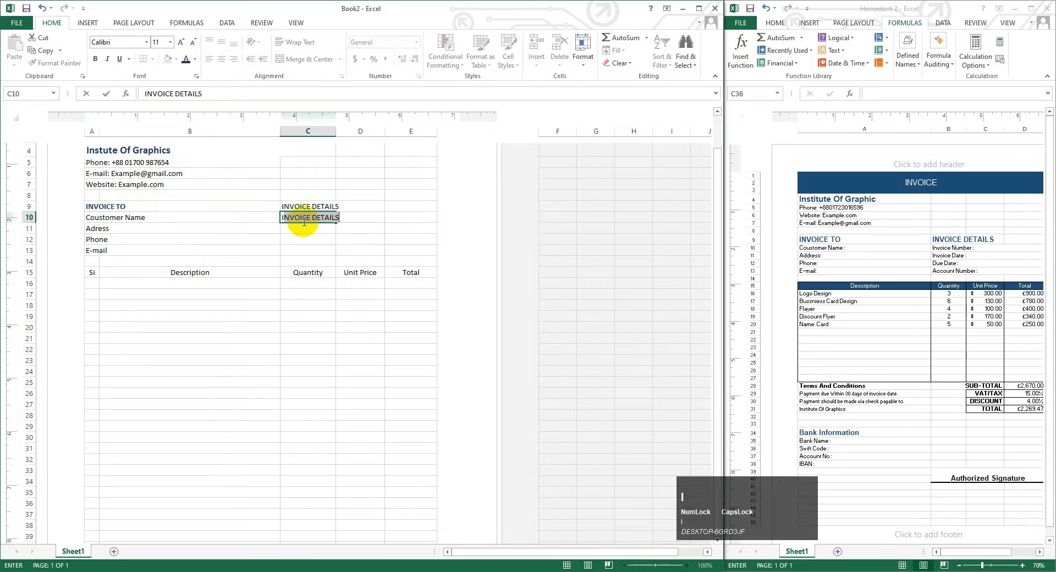
type("nvoice Number")
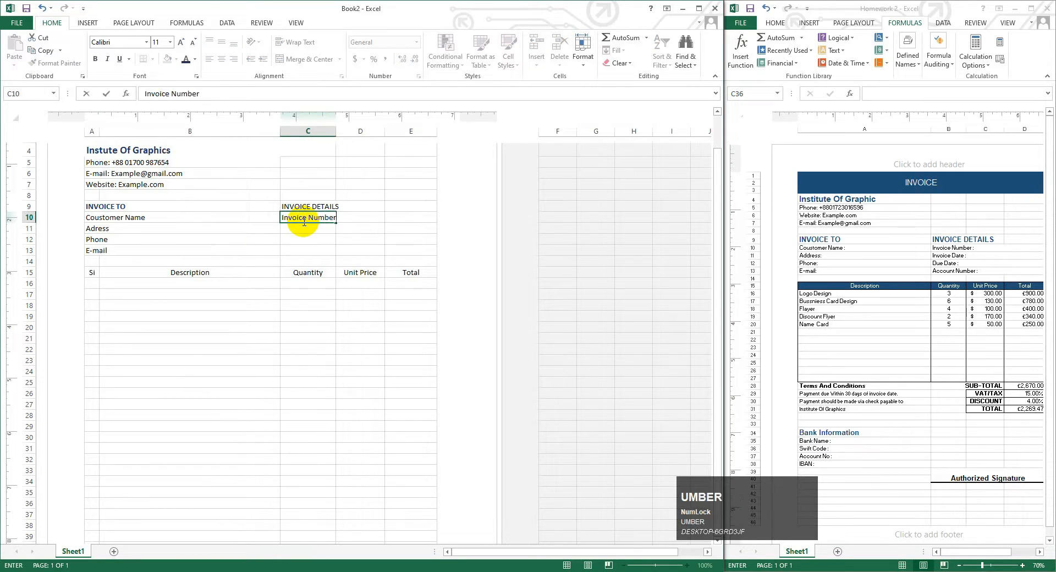
left_click(313, 228)
type("Invoic")
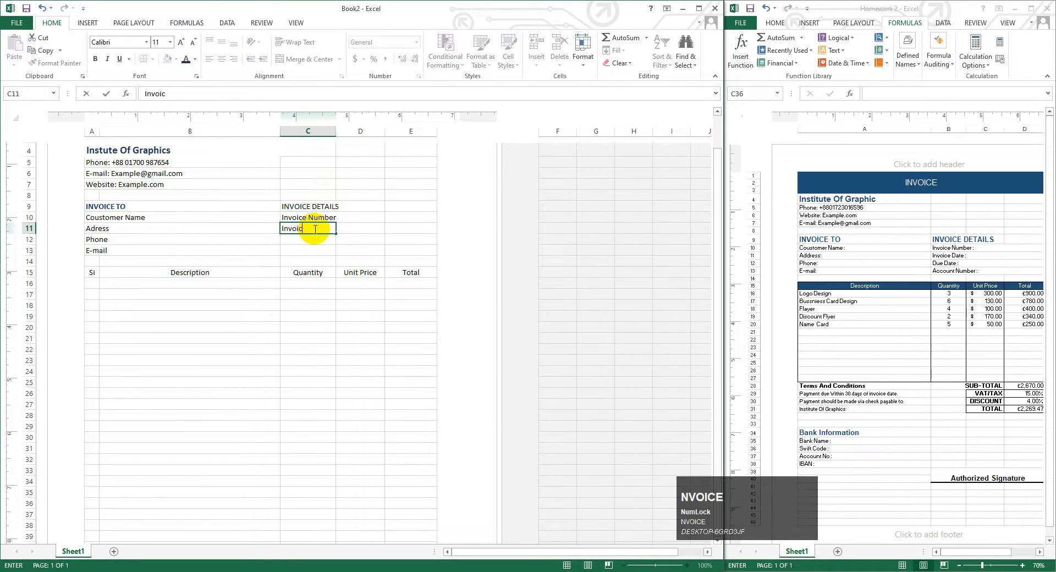
type("e Date")
left_click(310, 240)
key("Caps_Lock")
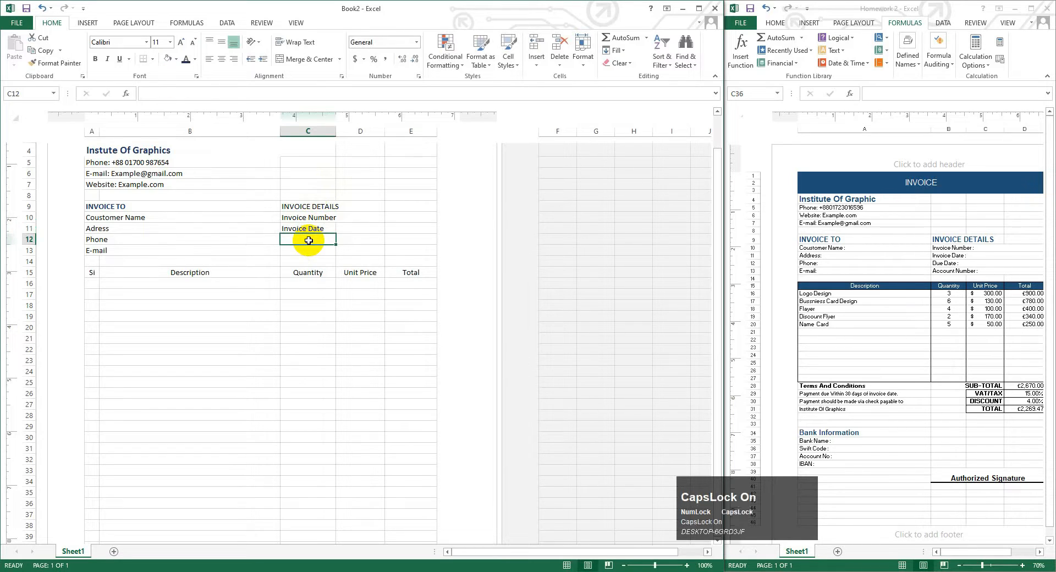
type("Due Date")
left_click(305, 250)
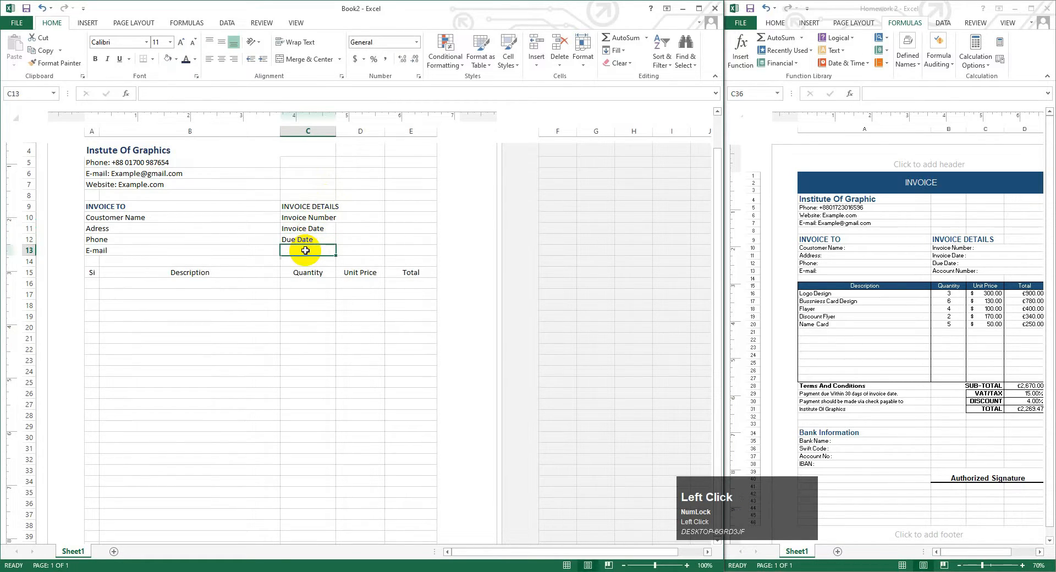
type("Account Number")
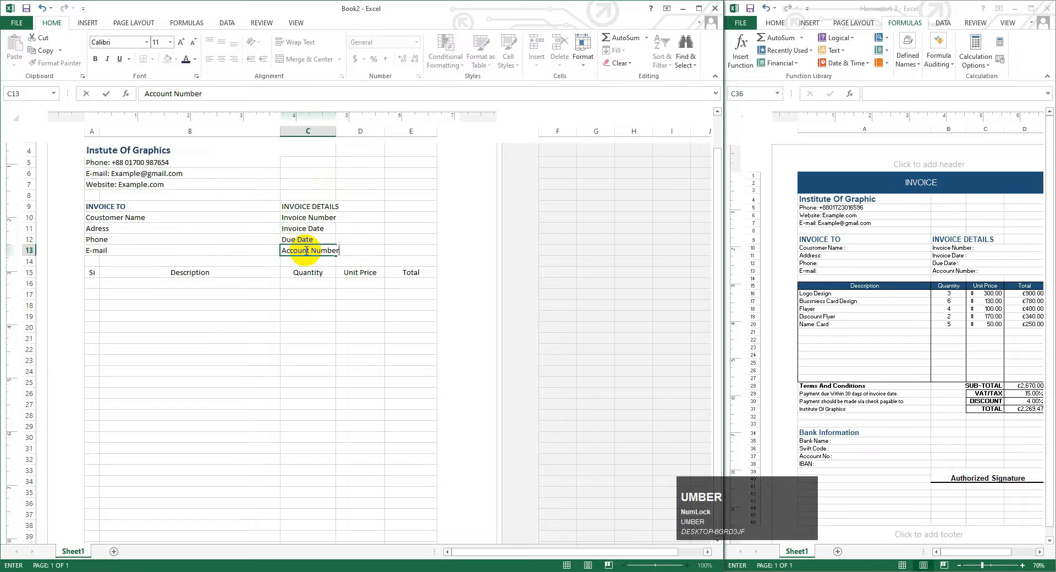
left_click(342, 217)
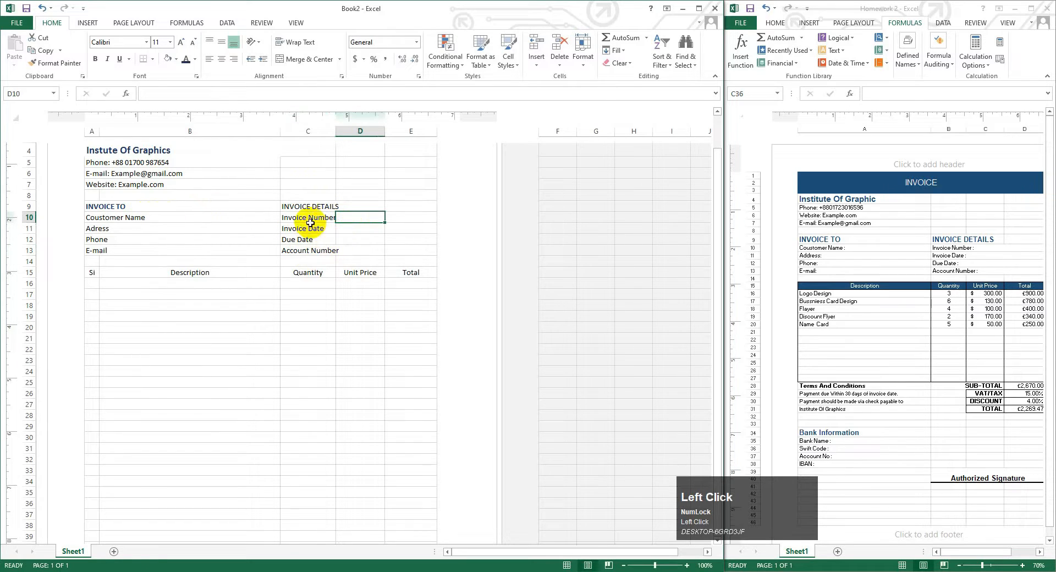
- Undo an accidental move of Invoice Number, then Merge Across C10:E13
left_click(281, 219)
left_click_drag(280, 218, 310, 218)
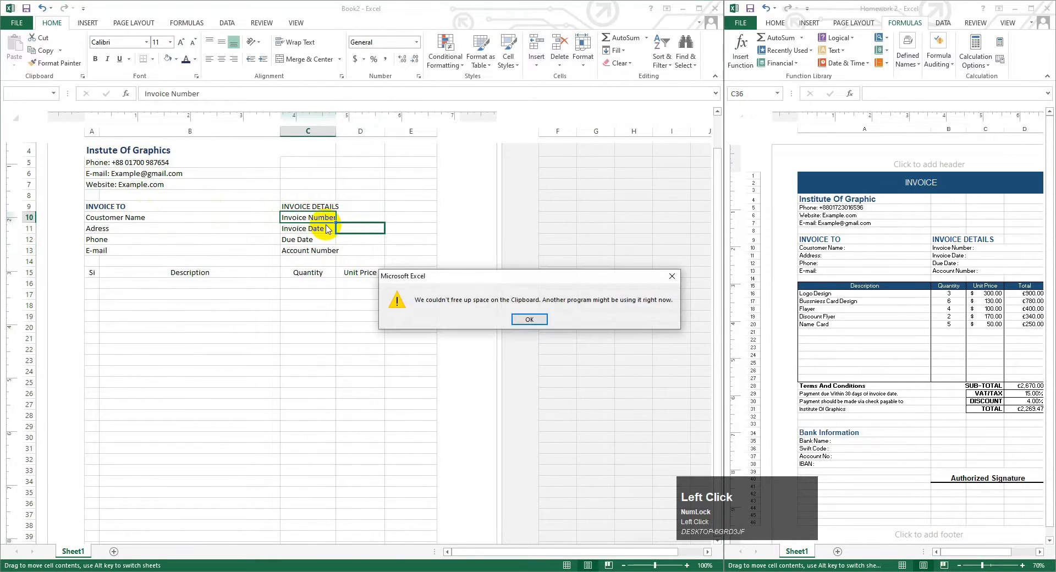
left_click(519, 320)
key("ctrl+z")
left_click_drag(308, 220, 406, 247)
left_click(340, 59)
left_click(311, 87)
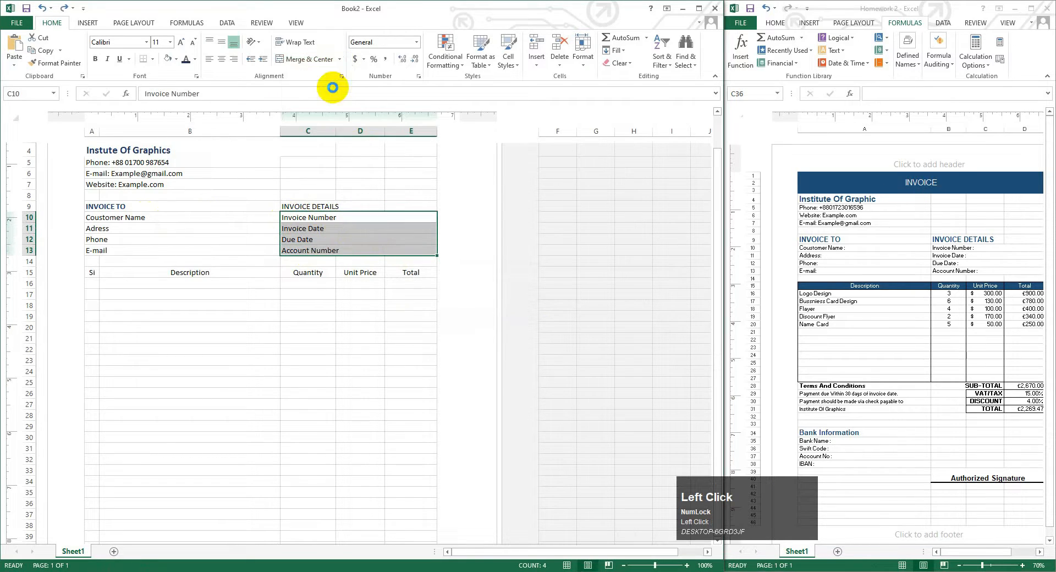
- Make INVOICE DETAILS bold and enlarge both headings to 14 pt
left_click(306, 207)
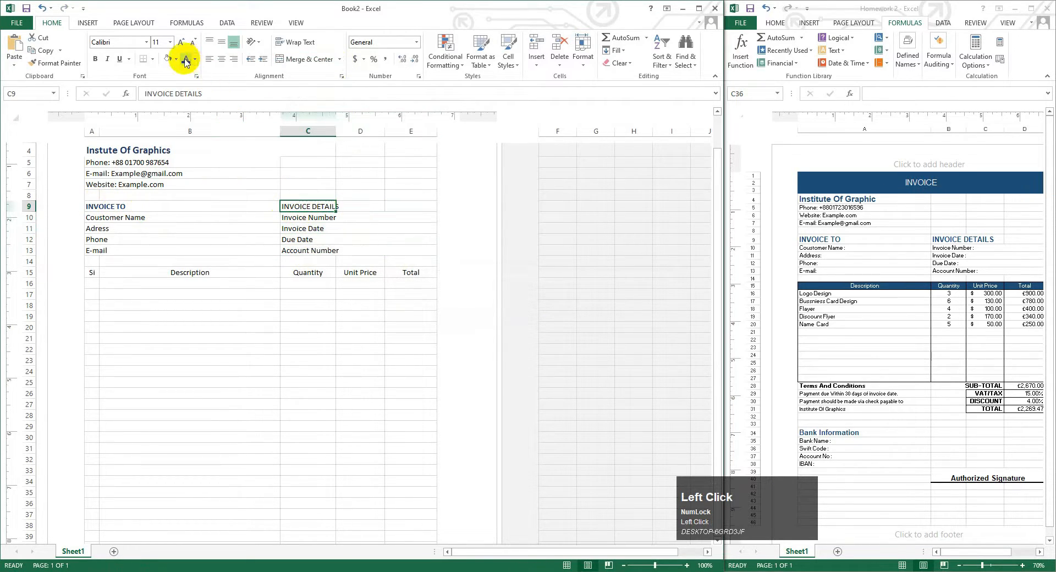
left_click(96, 59)
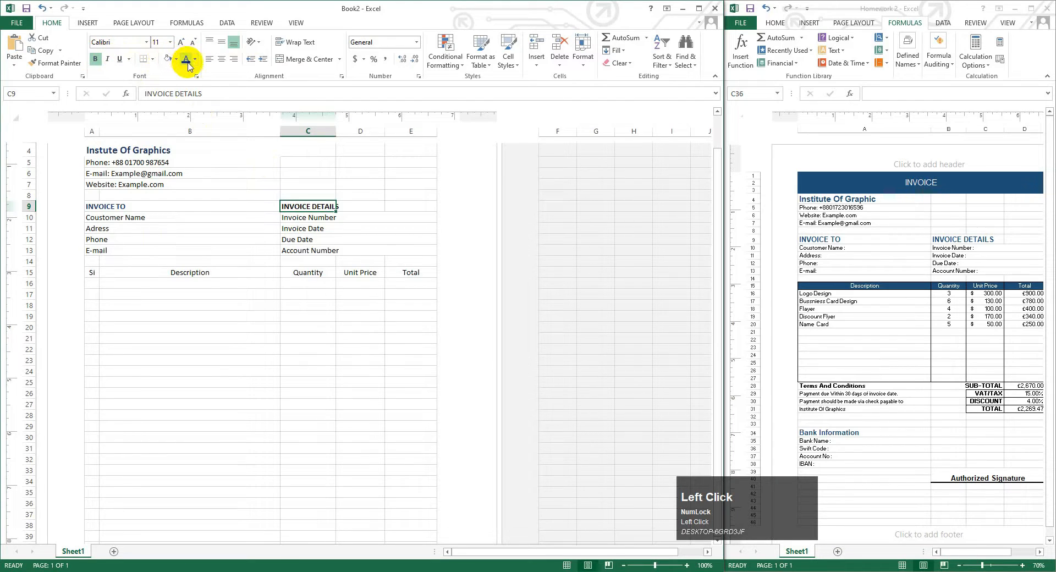
left_click(182, 43)
left_click(185, 42)
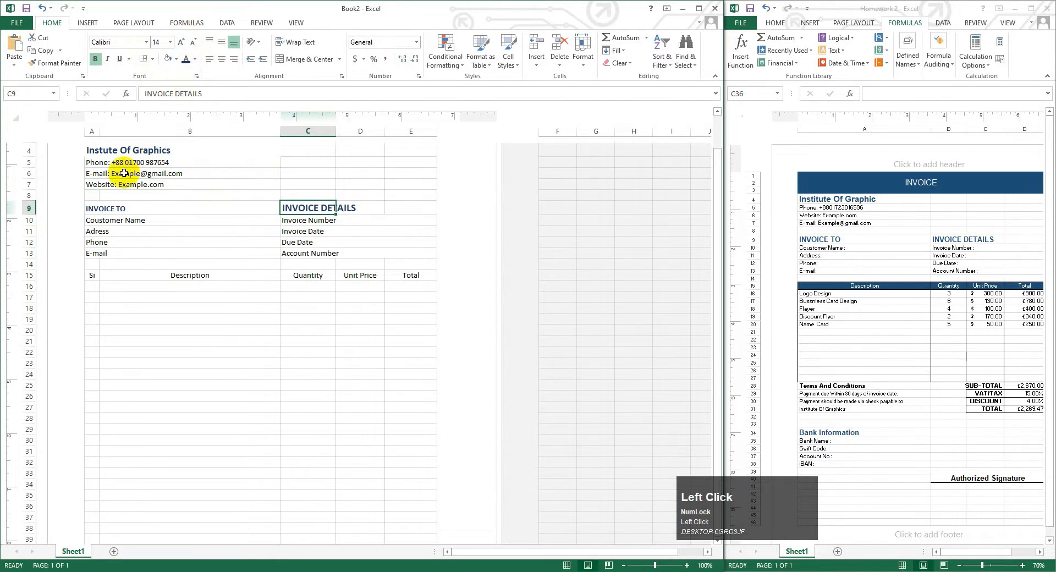
left_click(121, 207)
left_click(182, 42)
left_click(182, 43)
left_click(116, 221)
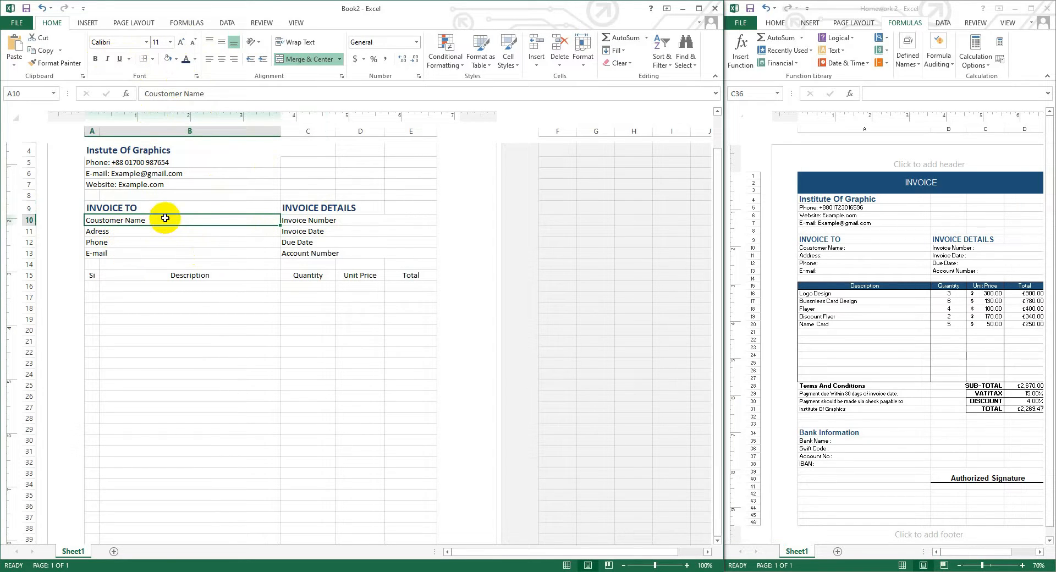
- Draw dotted separator lines under the customer and invoice detail rows
left_click(152, 59)
left_click(206, 325)
left_click(309, 374)
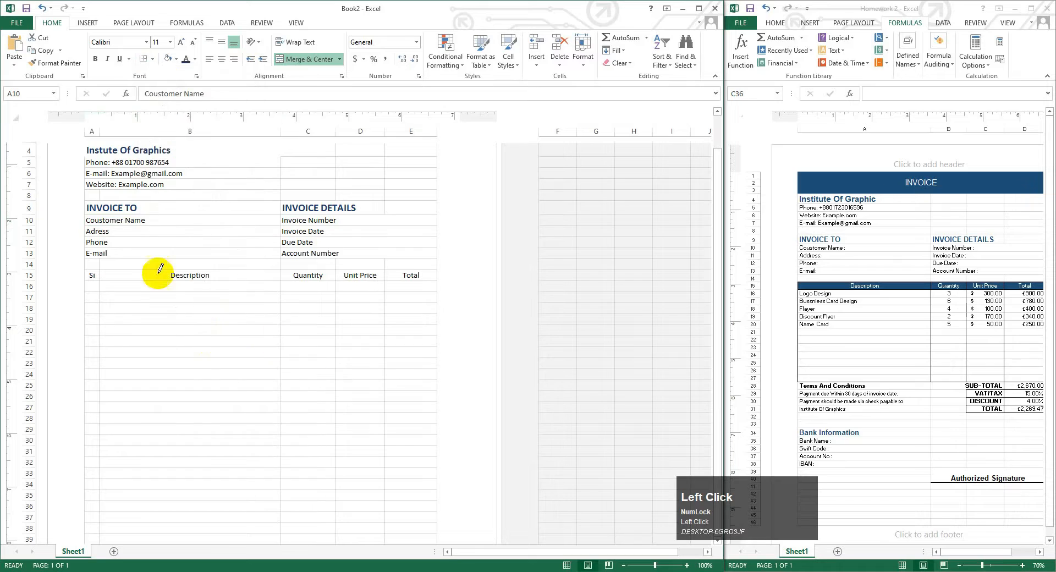
left_click(104, 236)
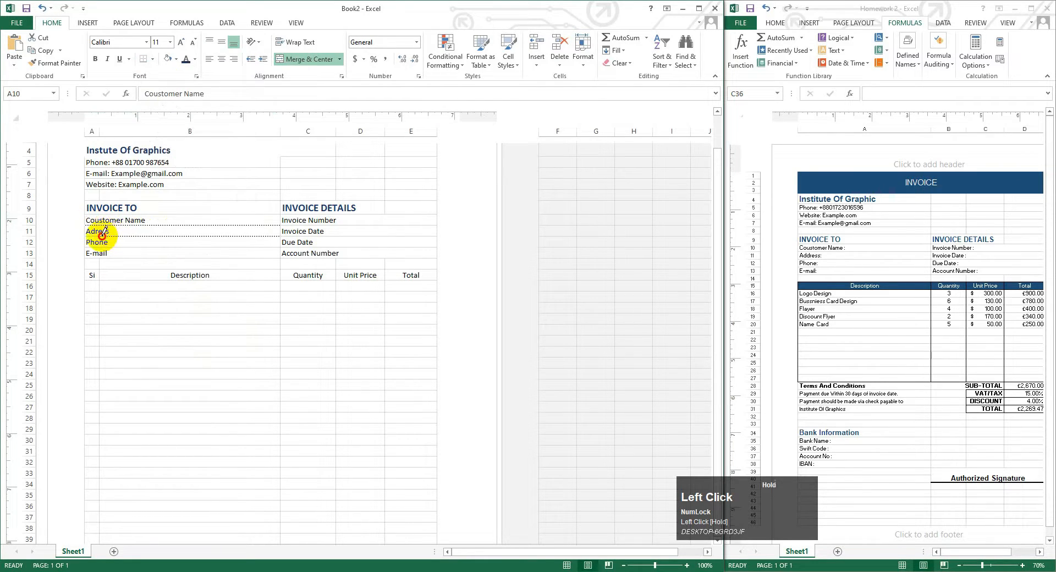
left_click(110, 247)
left_click(110, 258)
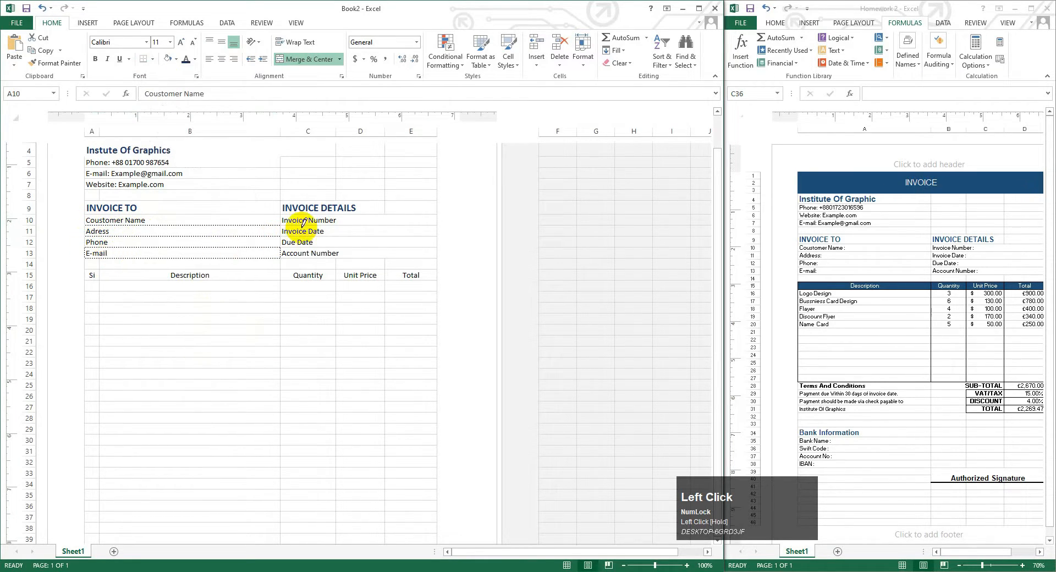
mouse_move(297, 220)
left_mouse_down()
mouse_move(422, 220)
mouse_move(415, 232)
left_mouse_up()
key("ctrl+z")
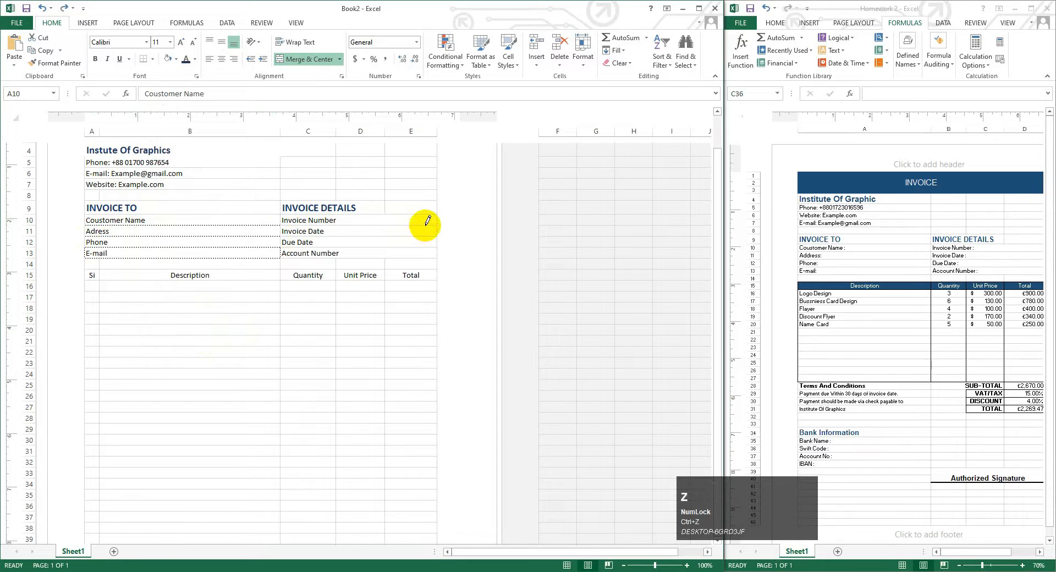
left_click(424, 226)
left_click(385, 236)
left_click(428, 247)
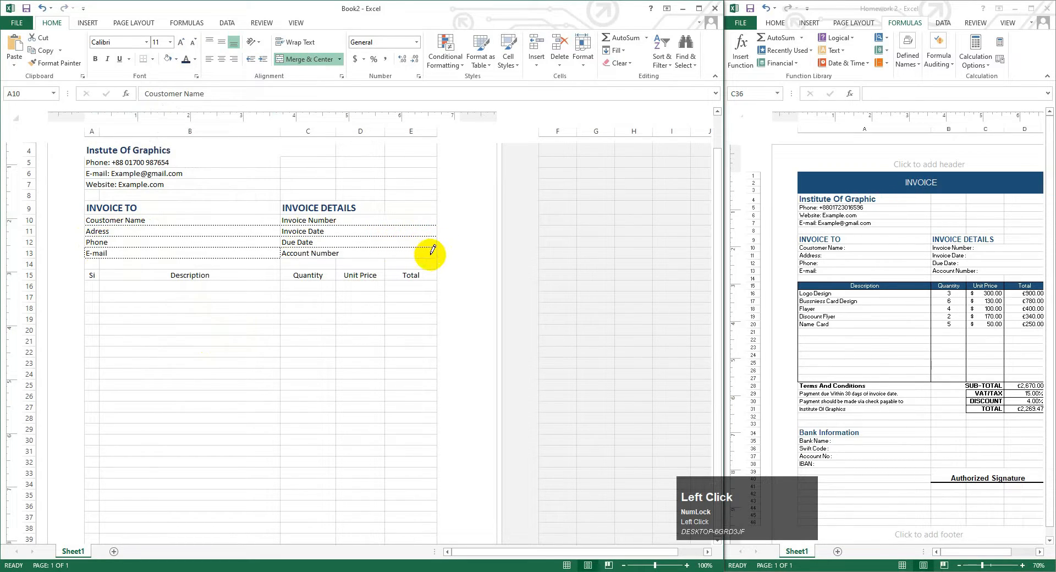
left_click(410, 258)
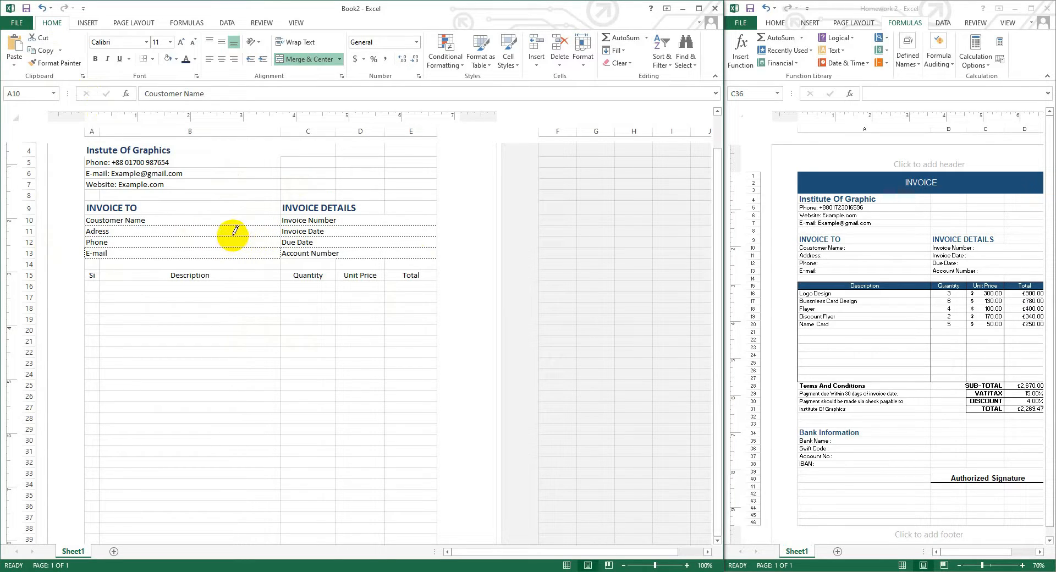
- Try a thicker border beside INVOICE DETAILS, then undo the stray border lines
left_click(153, 60)
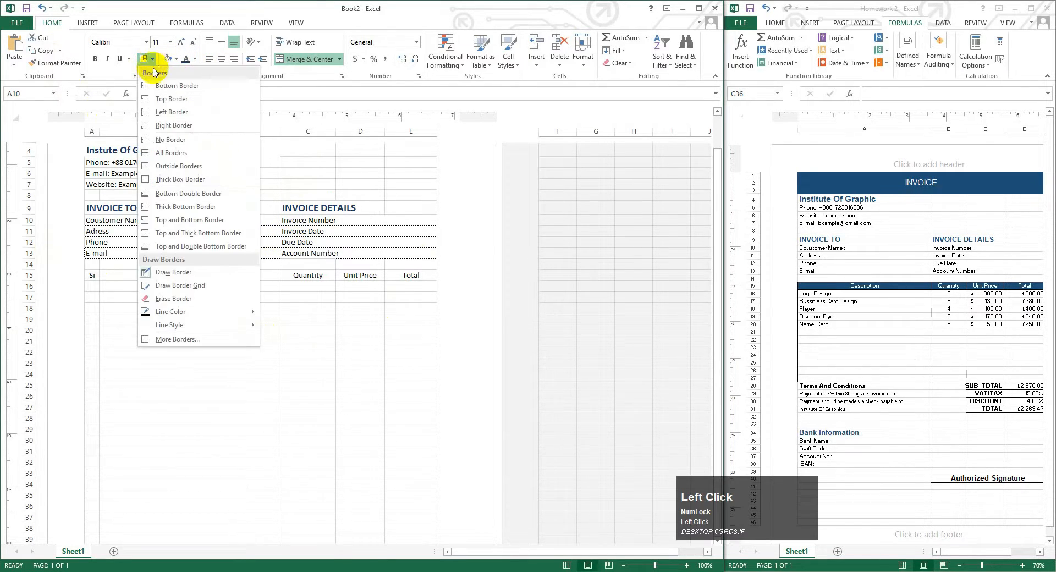
mouse_move(209, 324)
left_click(302, 439)
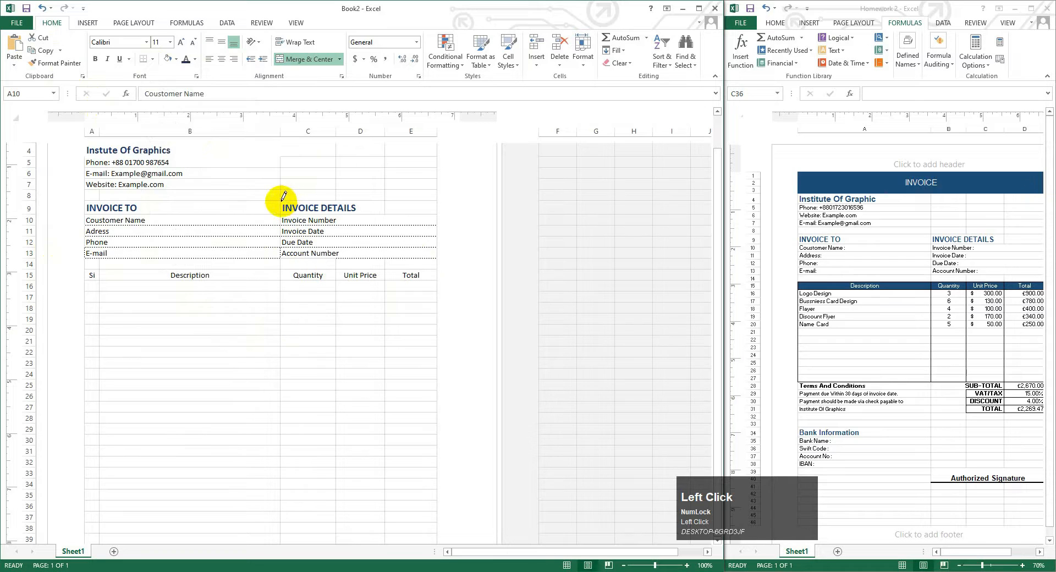
left_click_drag(282, 208, 282, 257)
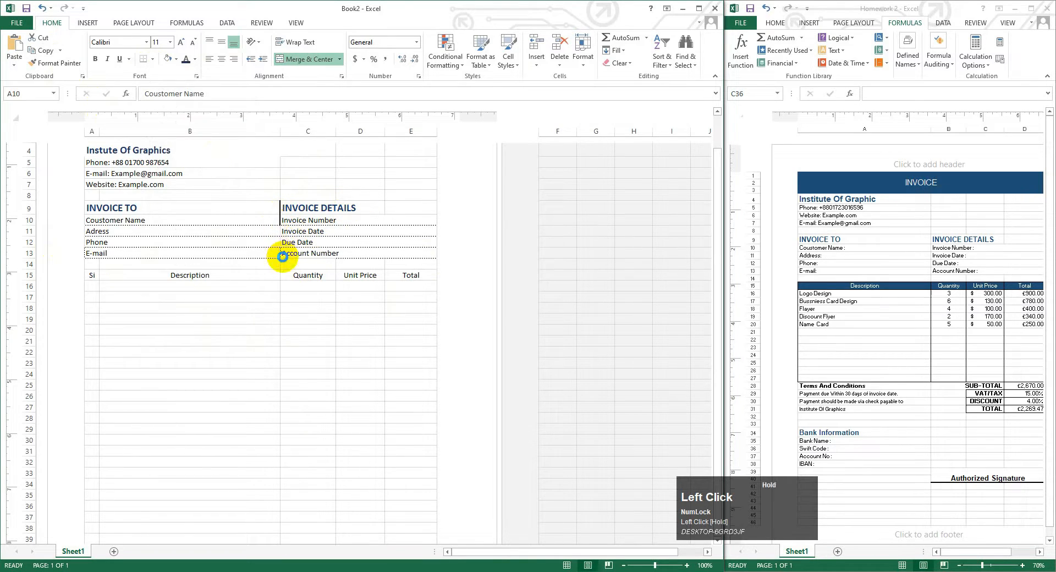
right_click(148, 59)
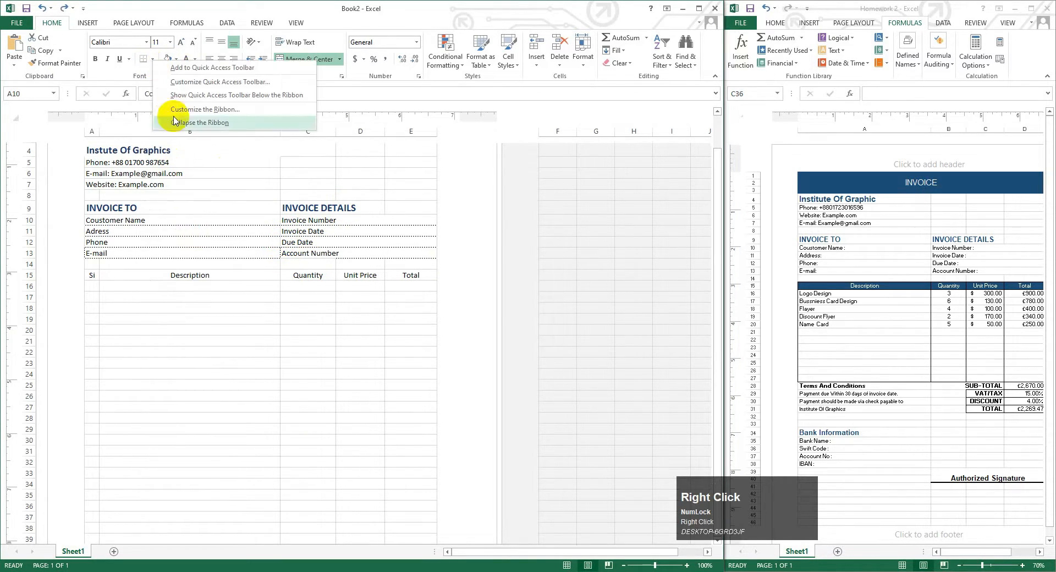
left_click(150, 59)
mouse_move(247, 326)
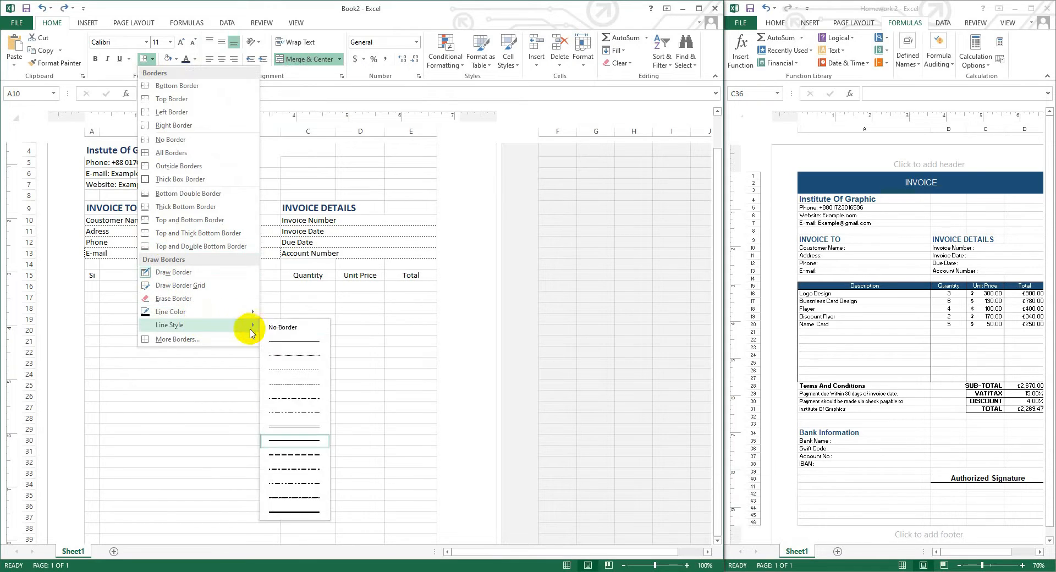
left_click(285, 332)
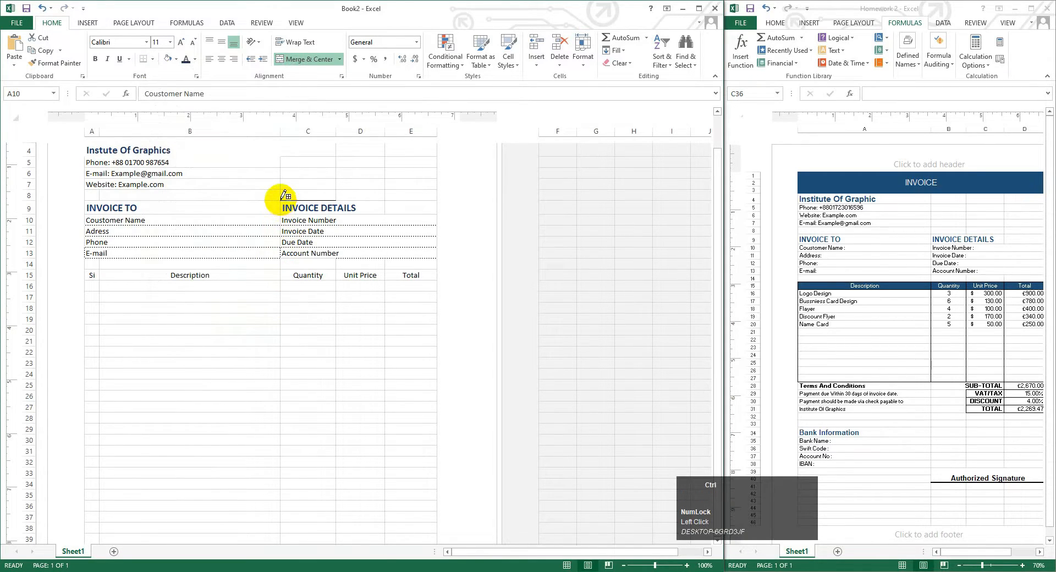
key("ctrl+z")
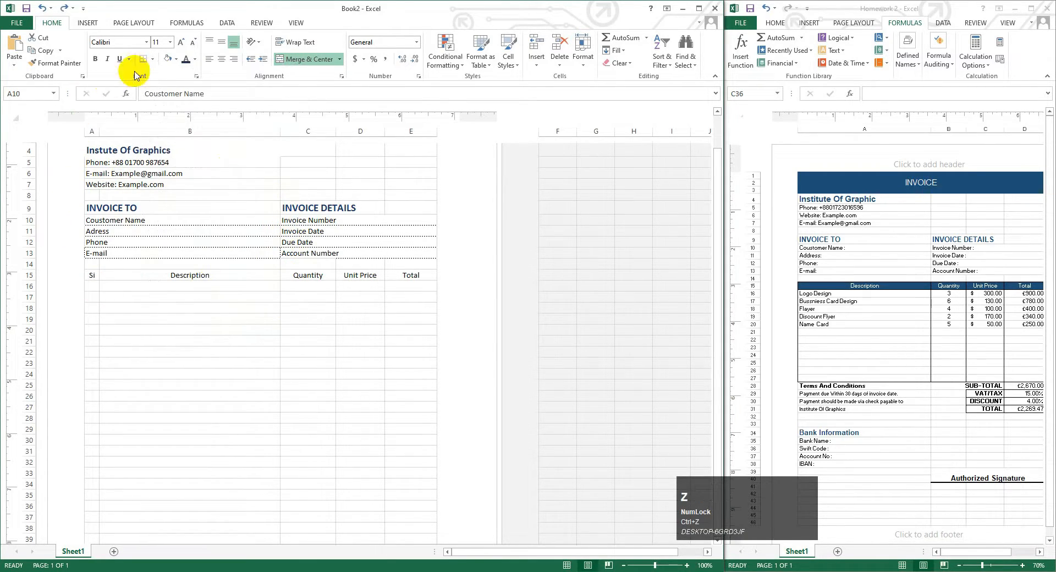
left_click(186, 71)
left_click(146, 59)
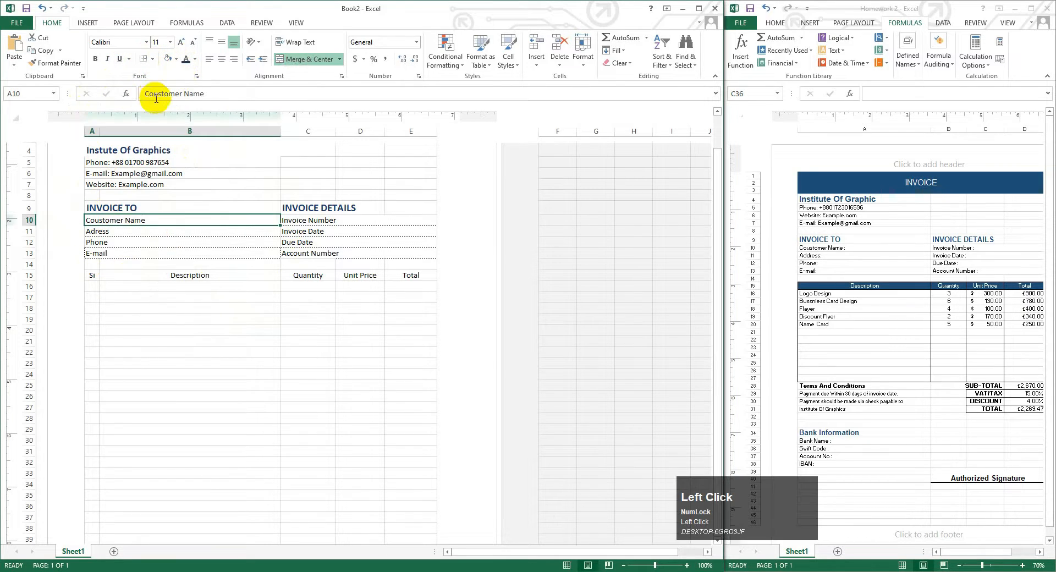
key("ctrl+z")
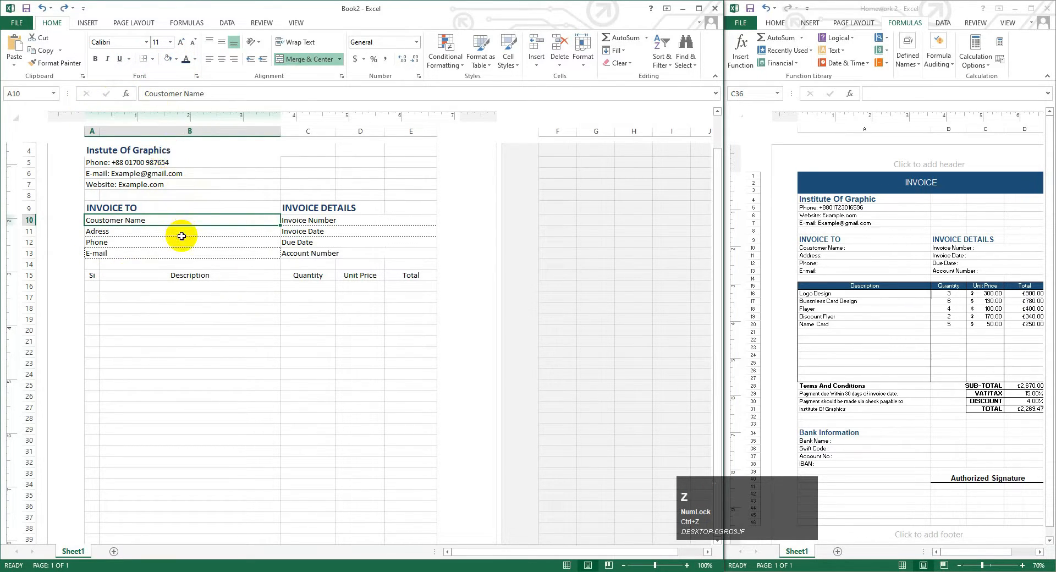
- Select the item table area A15:E28
left_click(184, 232)
left_click(188, 220)
left_click(103, 278)
left_click_drag(90, 274, 434, 413)
- Apply an outside border around the item table A15:E28
left_click(152, 59)
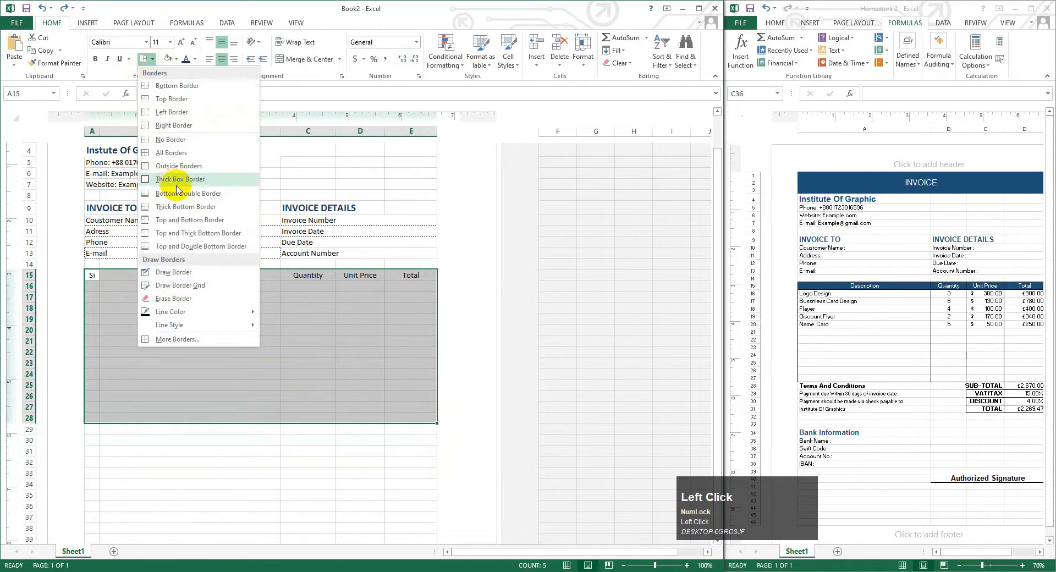
left_click(176, 166)
left_click(94, 286)
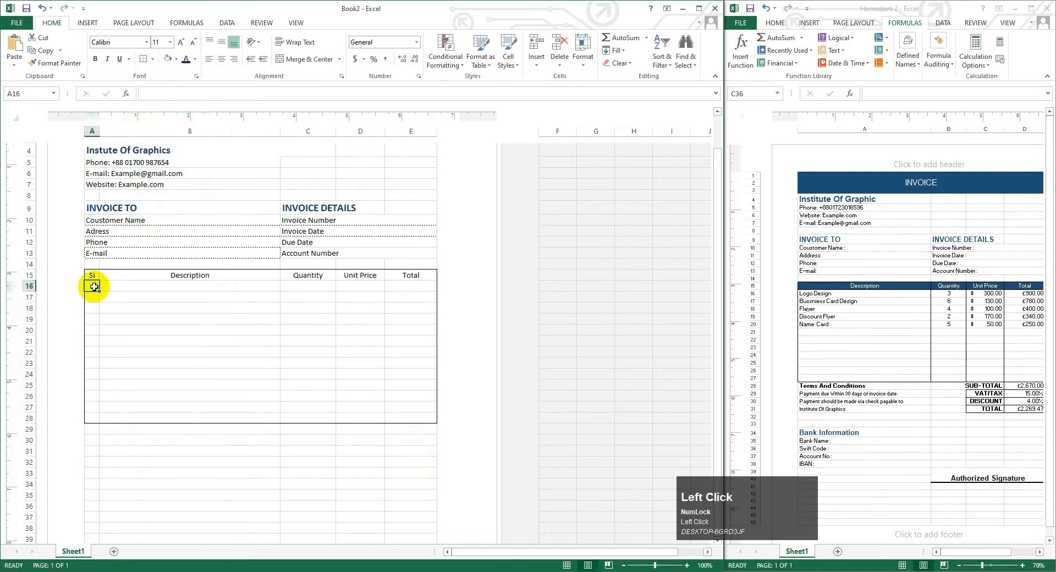
left_click(107, 286)
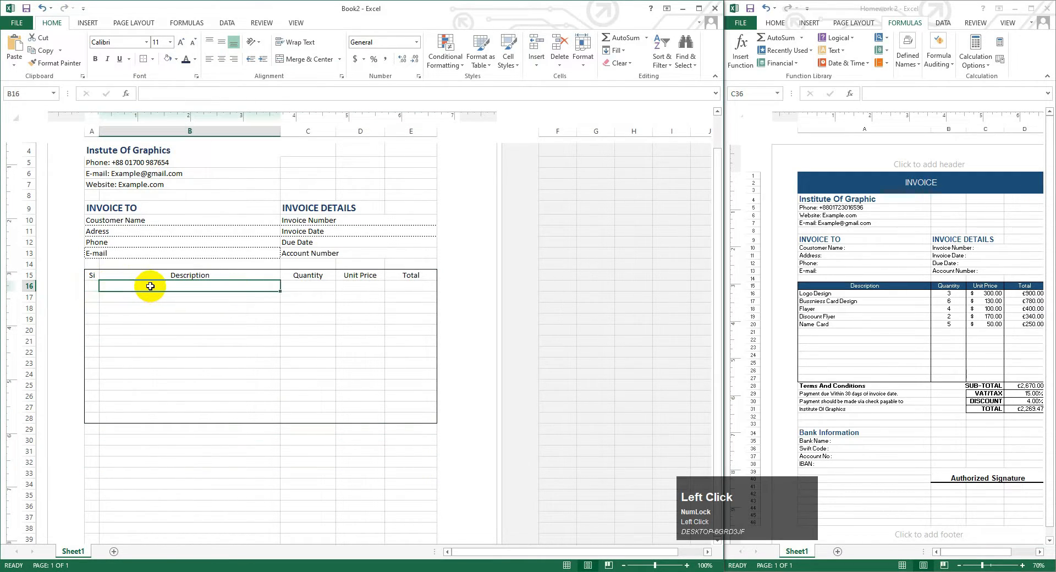
left_click(92, 286)
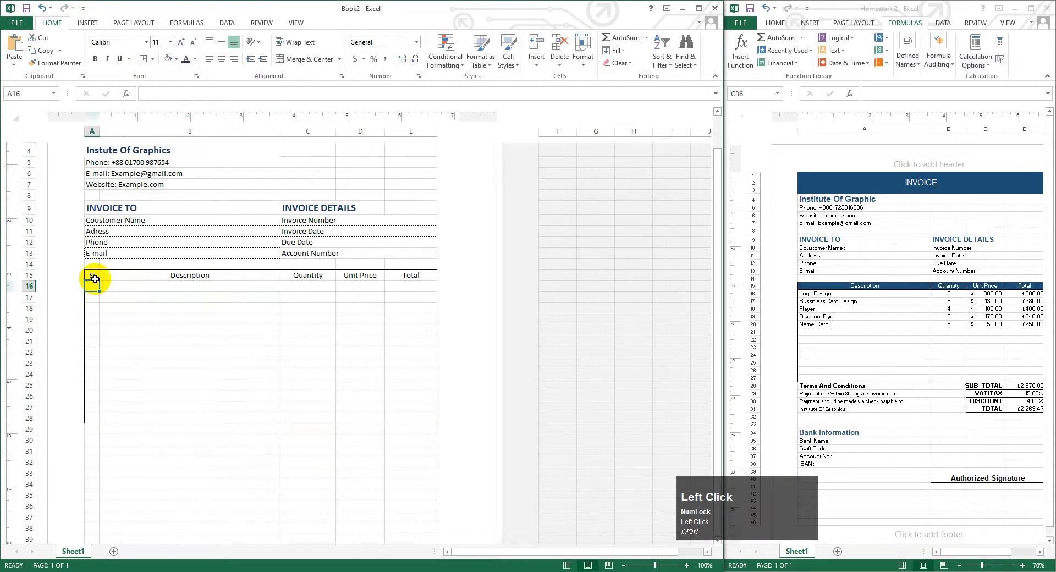
- Draw vertical dividers between the item table columns, including around Unit Price
left_click(153, 59)
mouse_move(171, 325)
left_click(278, 336)
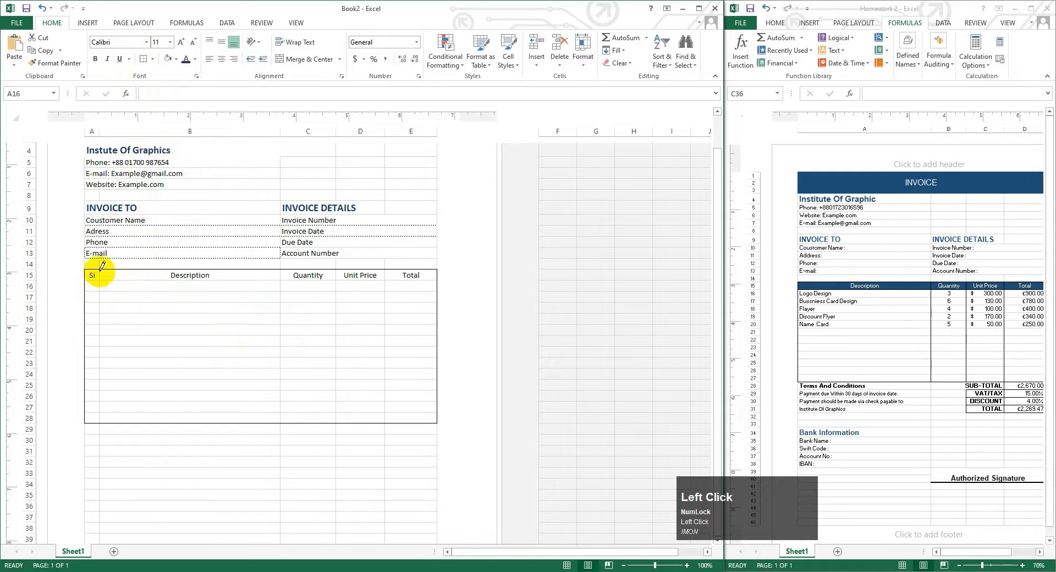
left_click_drag(99, 271, 99, 423)
left_click_drag(280, 271, 280, 423)
left_click_drag(336, 273, 346, 411)
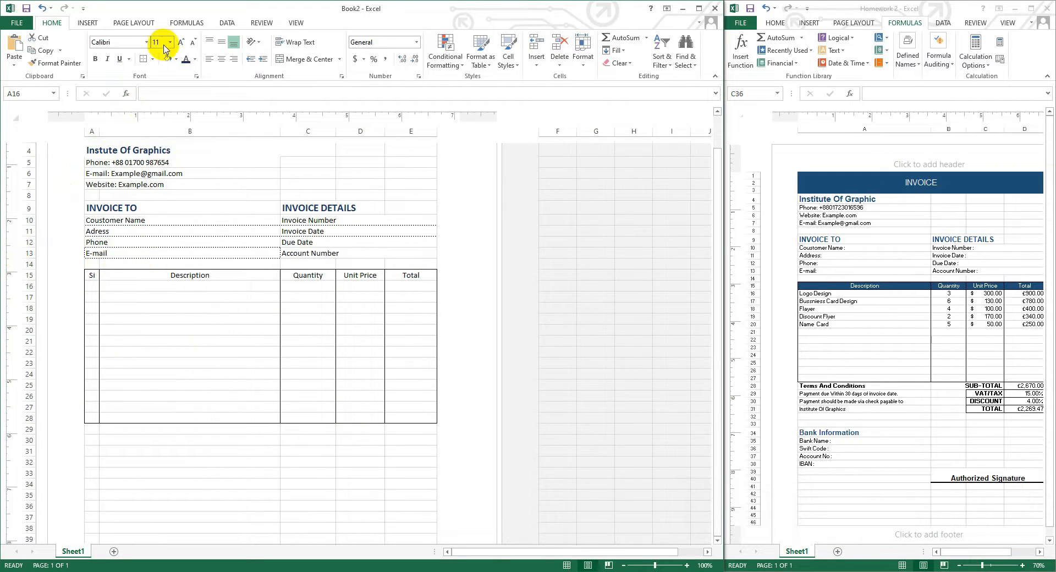
- Draw a bordered box at D29:E32 beneath Unit Price and Total
scroll(199, 432, "down", 2)
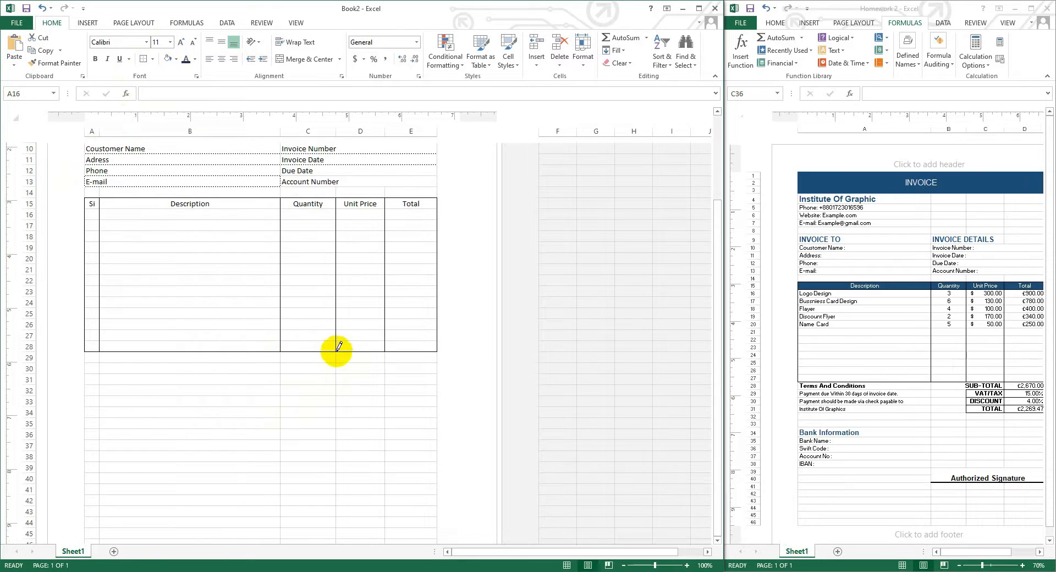
mouse_move(337, 347)
left_mouse_down()
mouse_move(337, 378)
mouse_move(408, 394)
left_mouse_up()
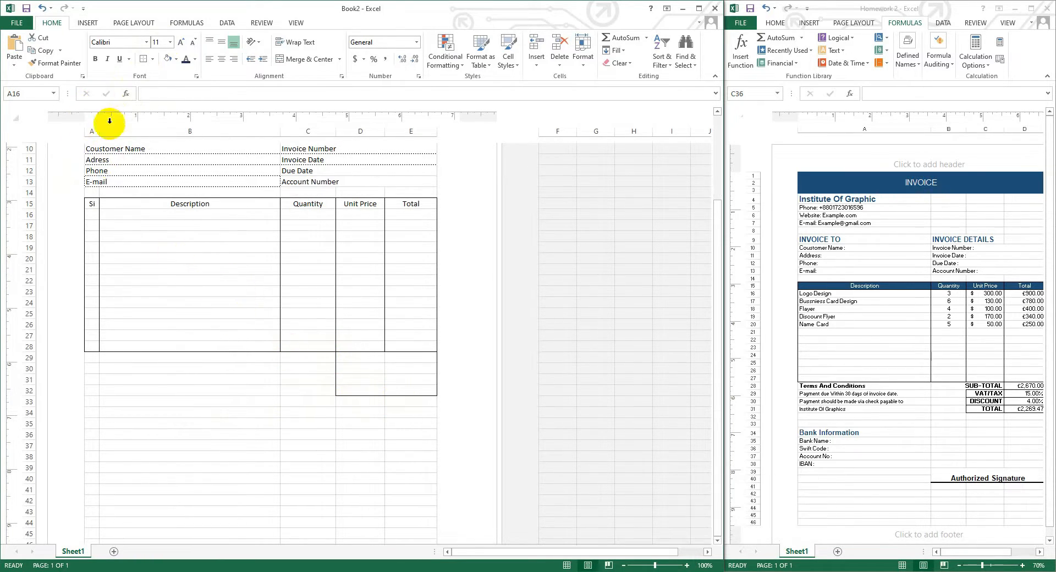
left_click(64, 158)
scroll(290, 347, "up", 2)
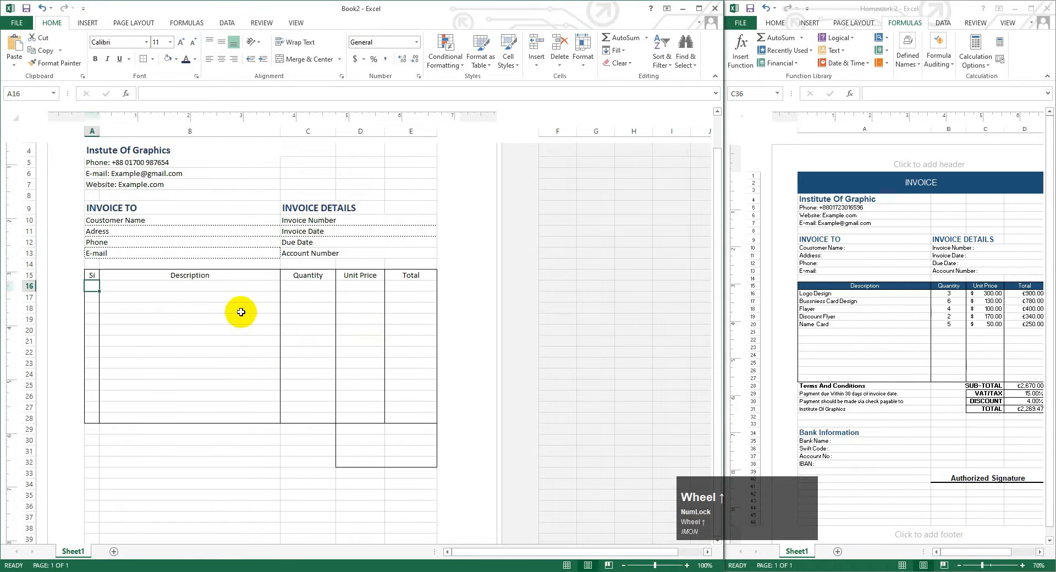
left_click(150, 59)
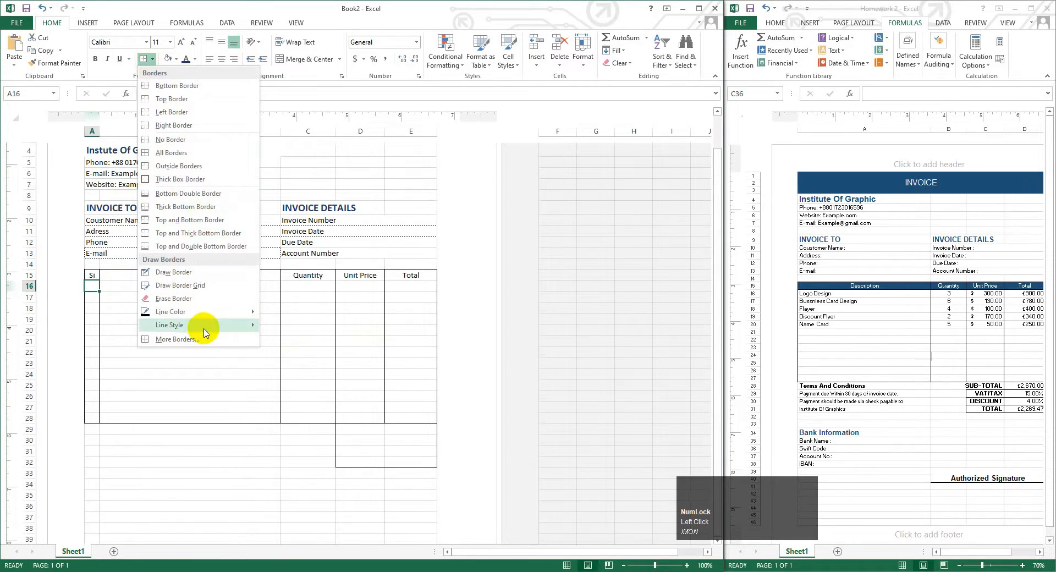
mouse_move(204, 330)
left_click(278, 335)
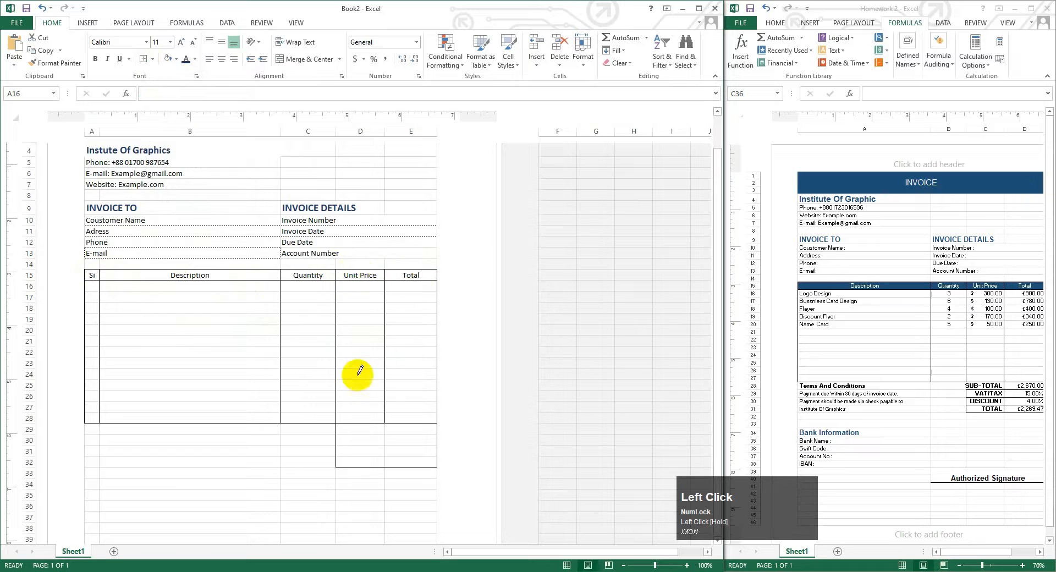
- Put a bold, enlarged 'Terms And Conditions' heading in A29, merged across A29:B29
left_click(89, 429)
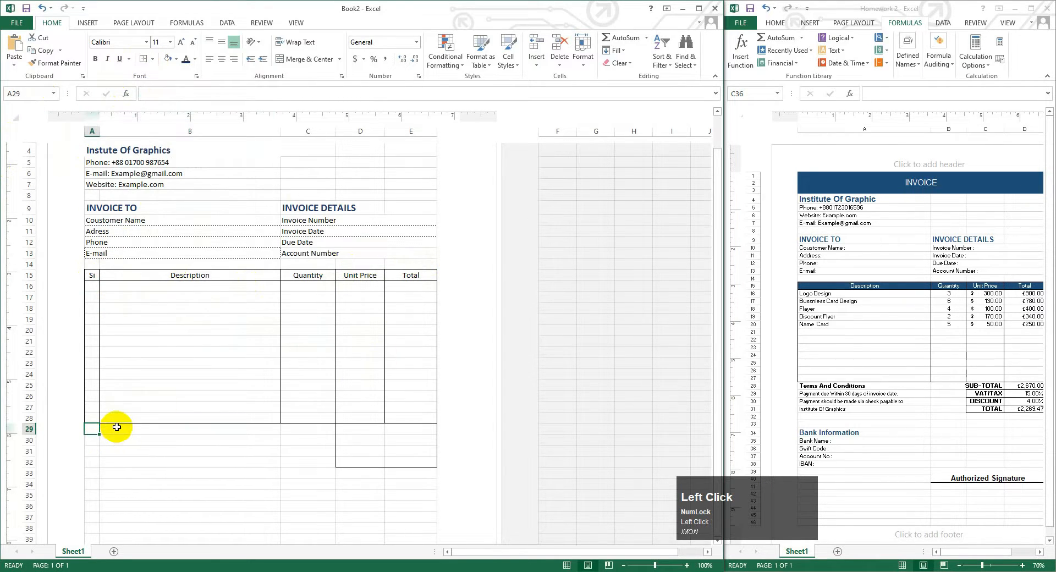
type("Ter")
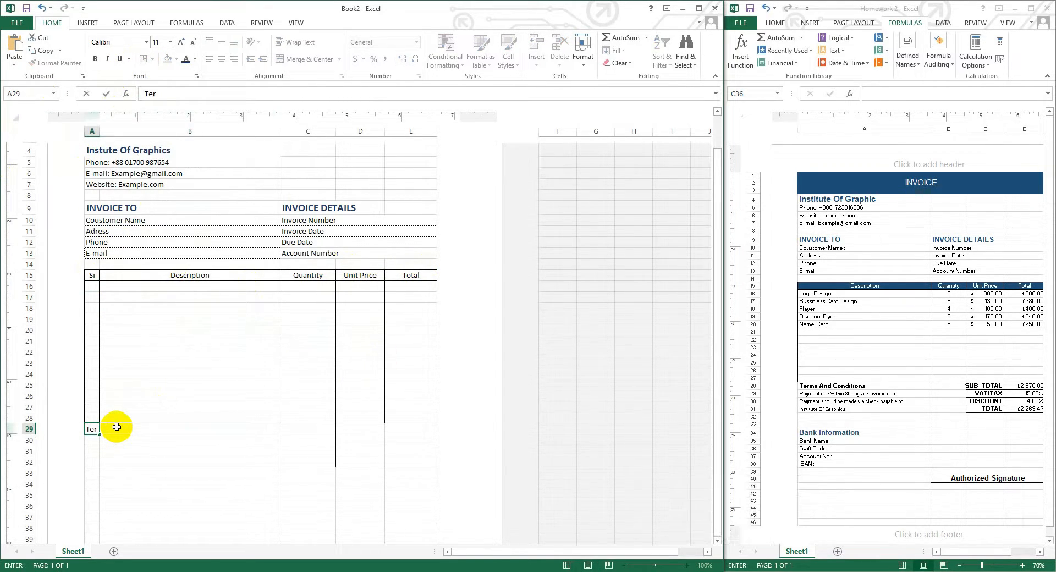
type("ms And")
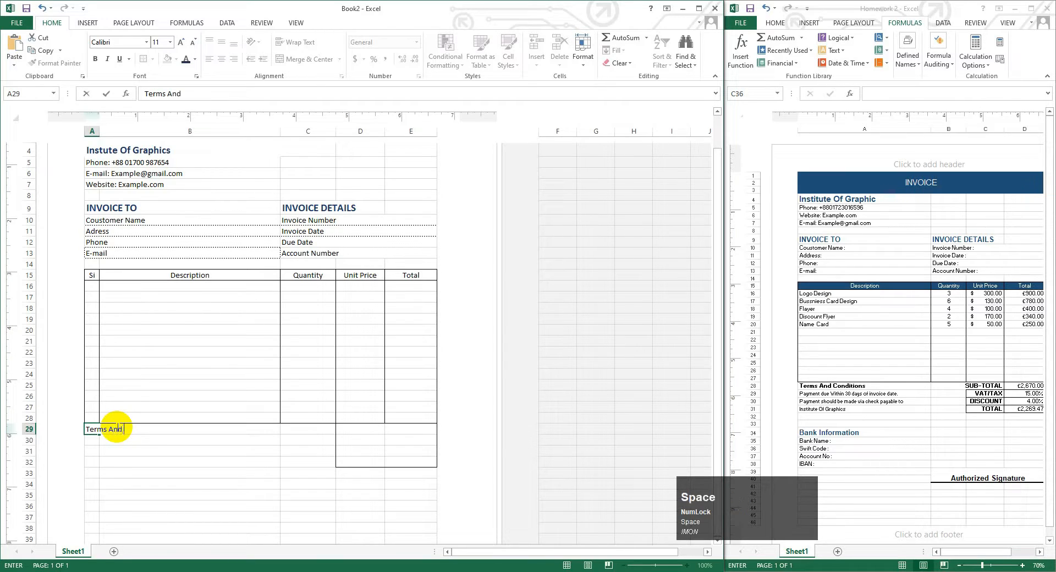
type(" Conditions")
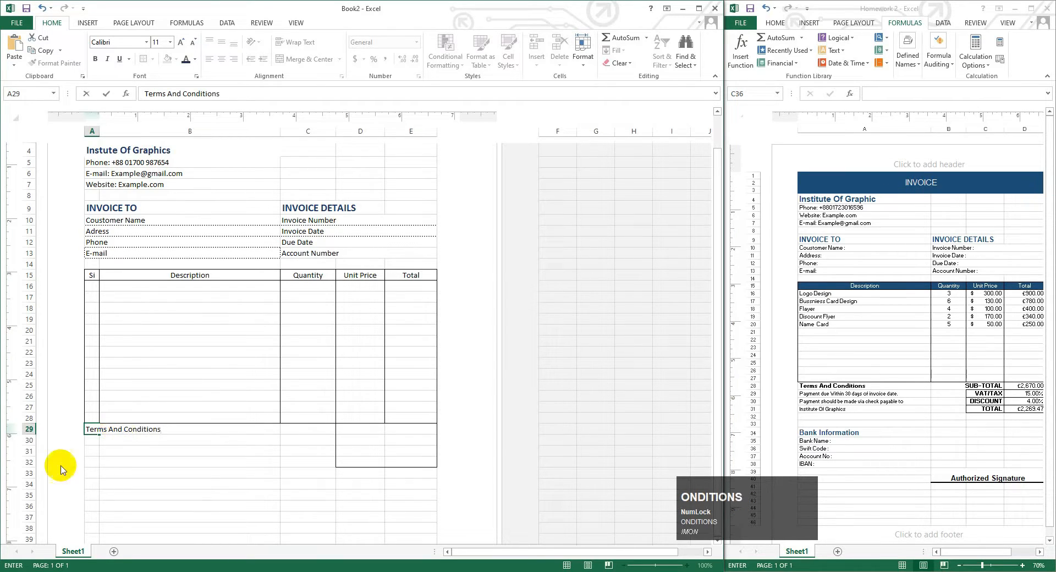
left_click(88, 425)
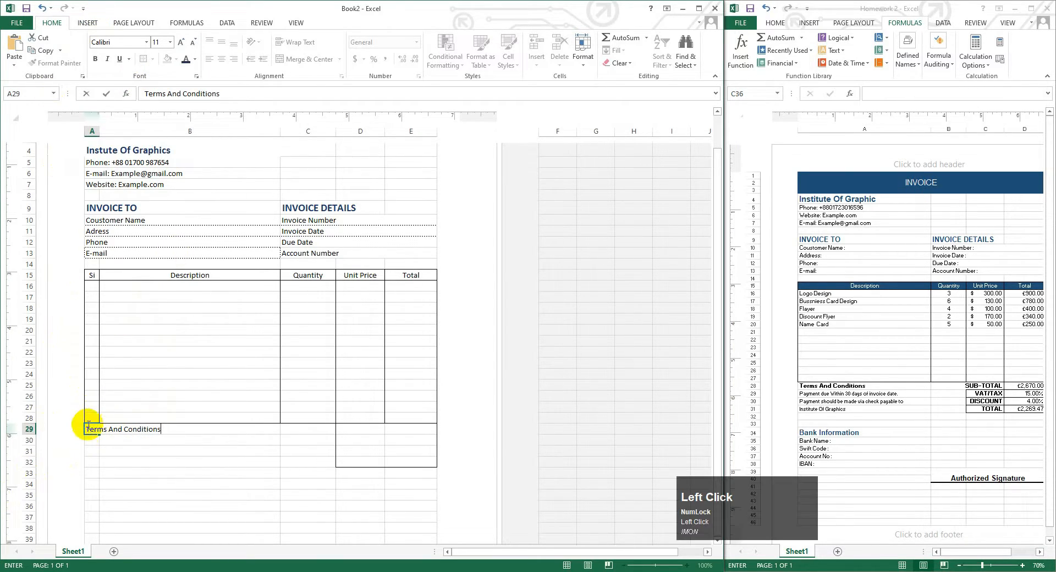
left_click(89, 437)
left_click_drag(88, 430, 236, 431)
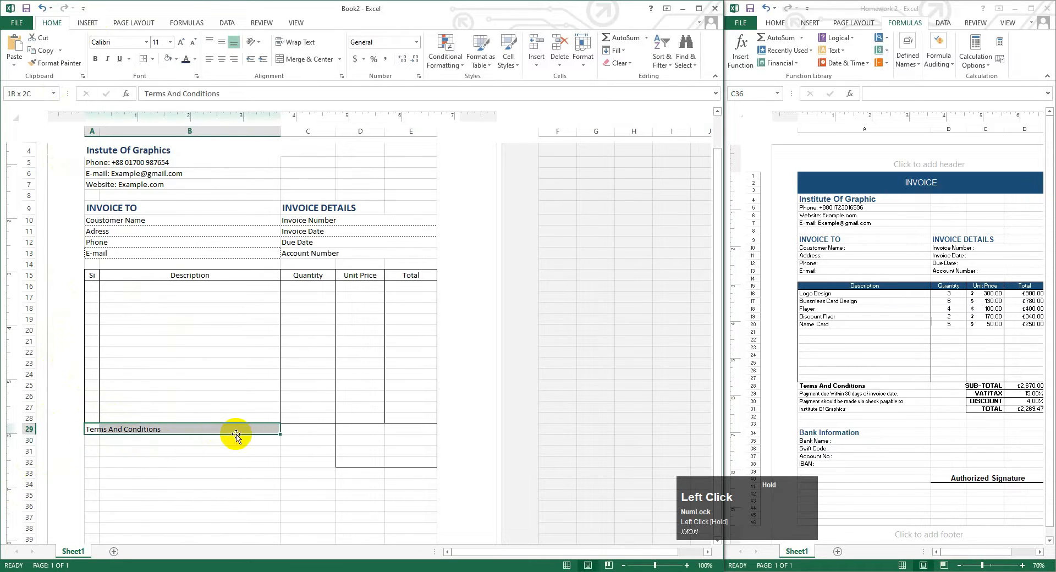
left_click(340, 59)
left_click(325, 83)
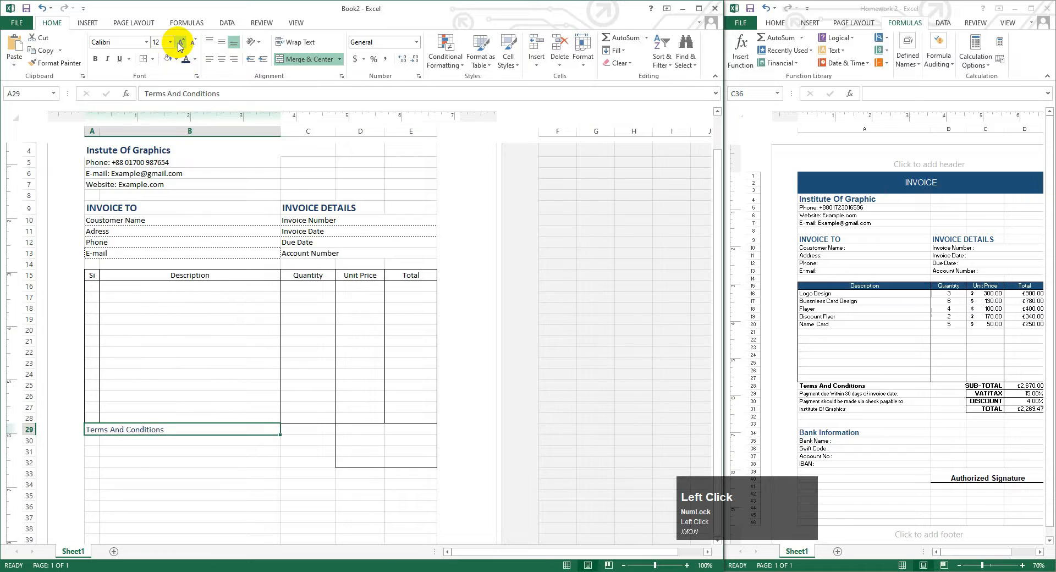
left_click(95, 59)
left_click(93, 440)
- Type the payment-due, check-payable and 'Intute Of Graphics' terms lines beneath the heading
left_click(93, 440)
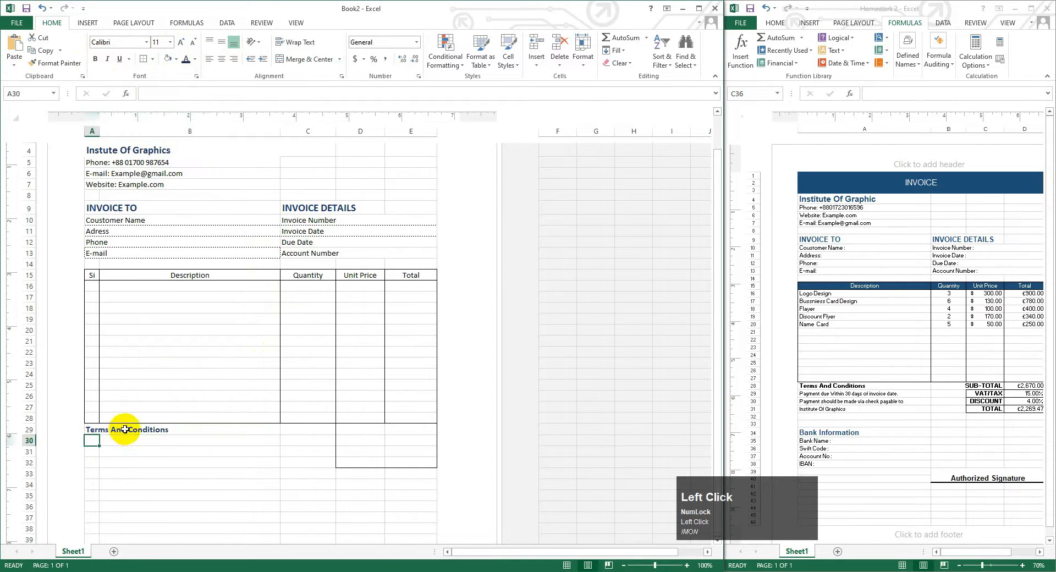
type("P")
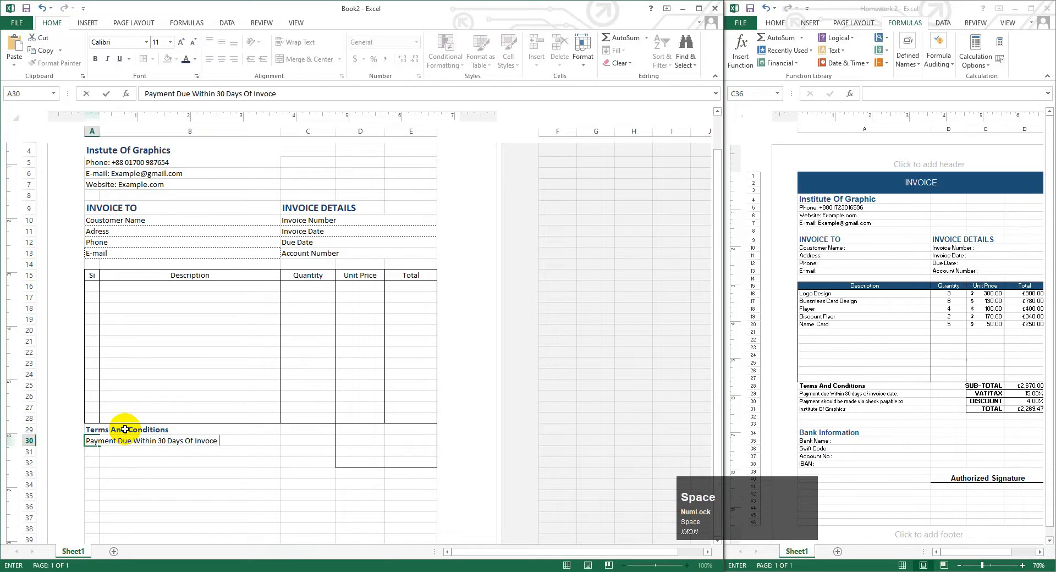
key("BackSpace")
key("BackSpace")
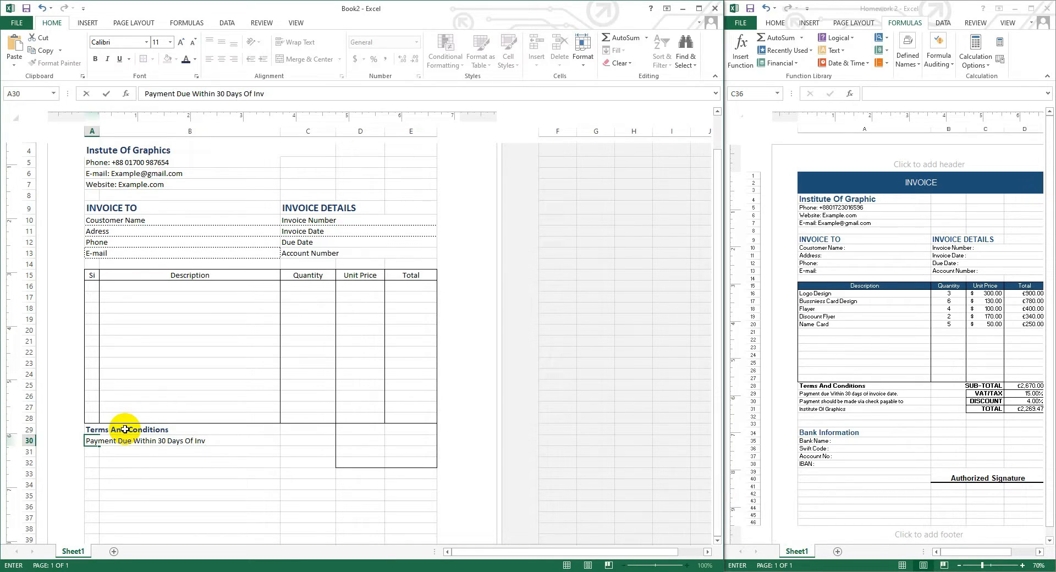
type("voice Date")
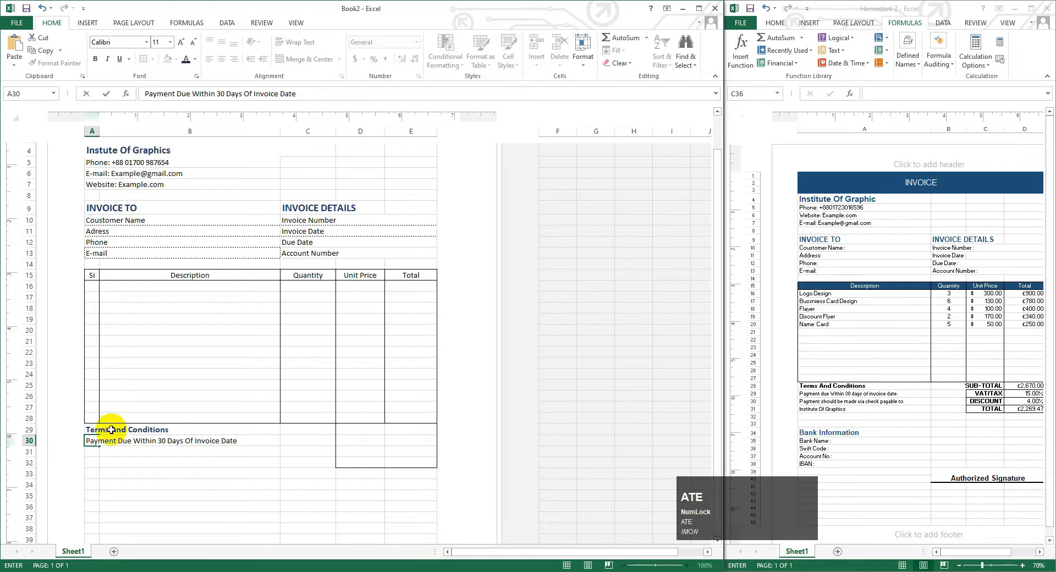
left_click(95, 451)
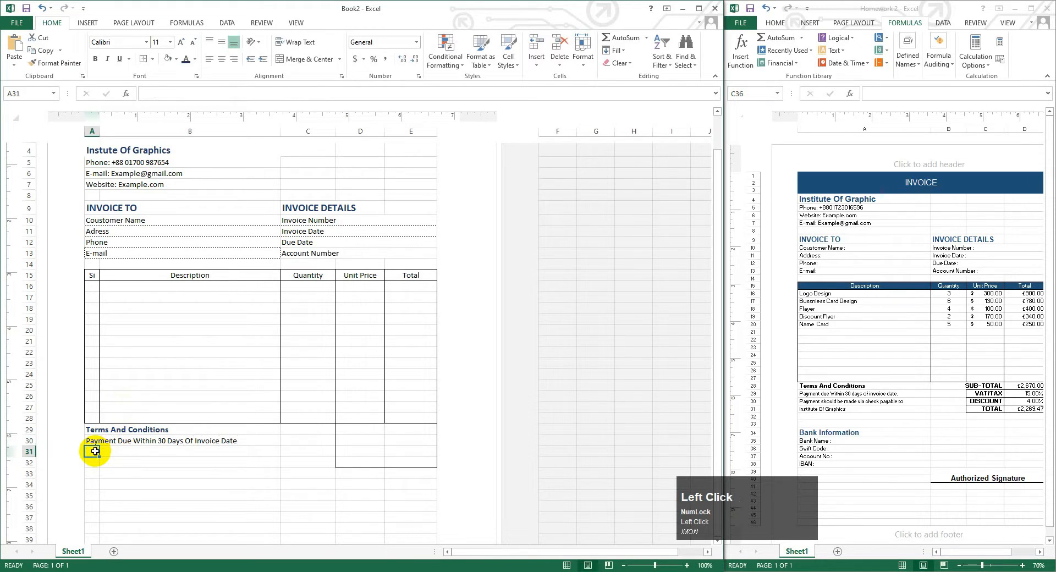
type("Payment ")
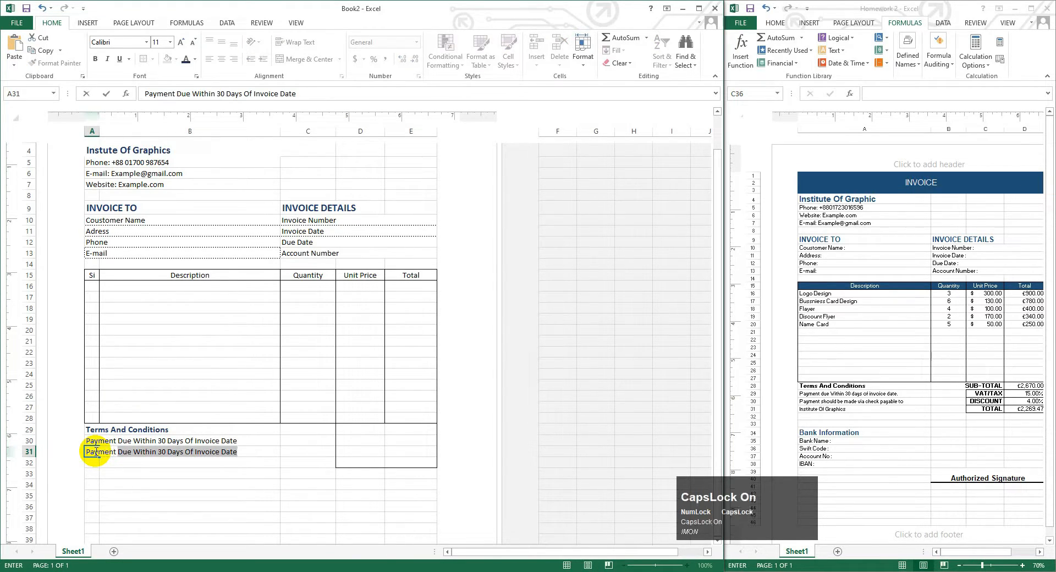
type("Sh")
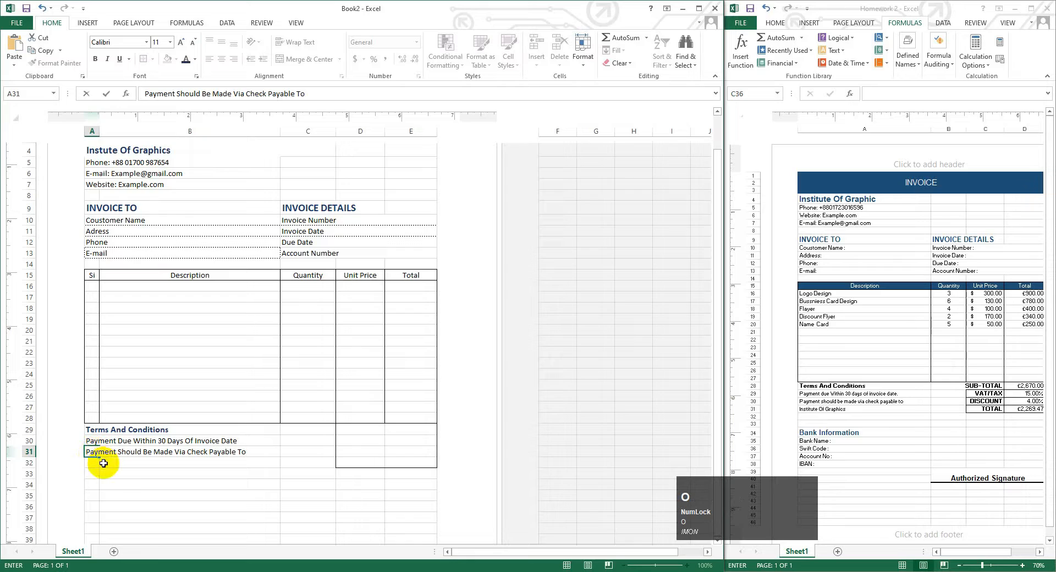
left_click(88, 464)
type("I")
key("Caps_Lock")
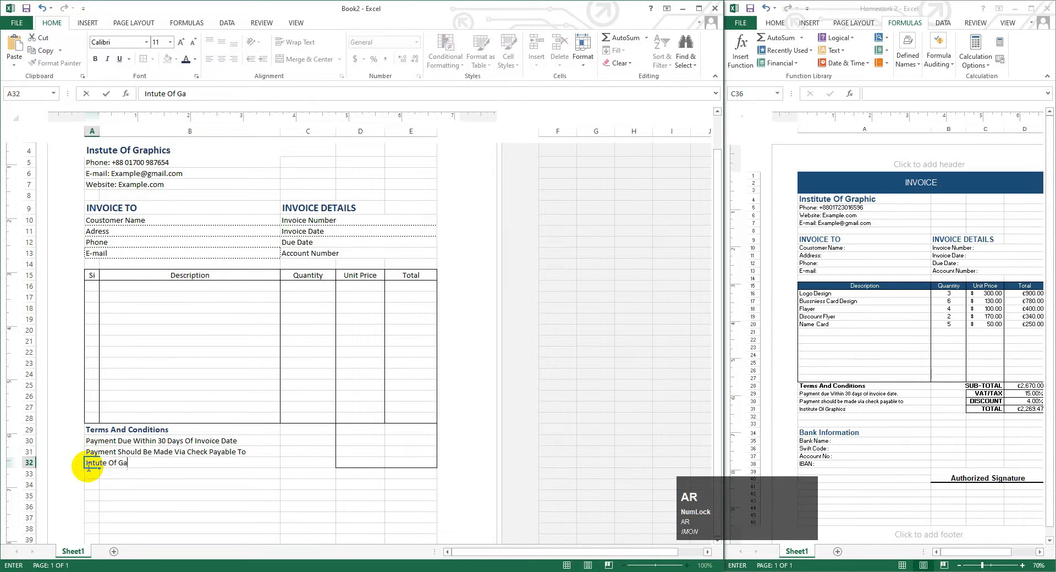
- Merge Across the three terms lines in columns A and B
left_click_drag(90, 440, 187, 465)
left_click(342, 64)
left_click(328, 87)
left_click(132, 487)
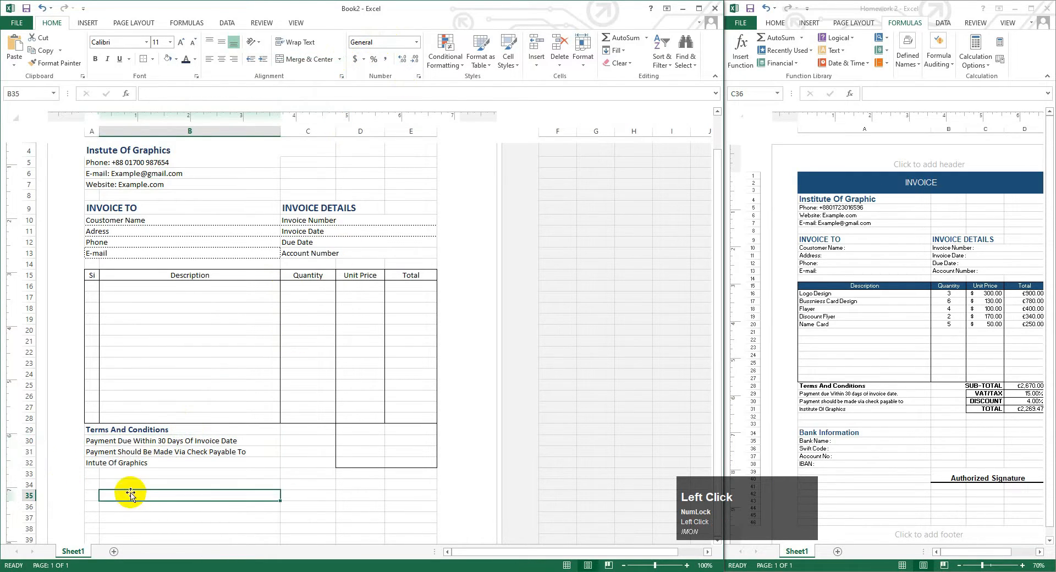
- Enter 'Bank Information' in A35 and merge it across columns A and B
left_click(93, 485)
scroll(88, 471, "down", 3)
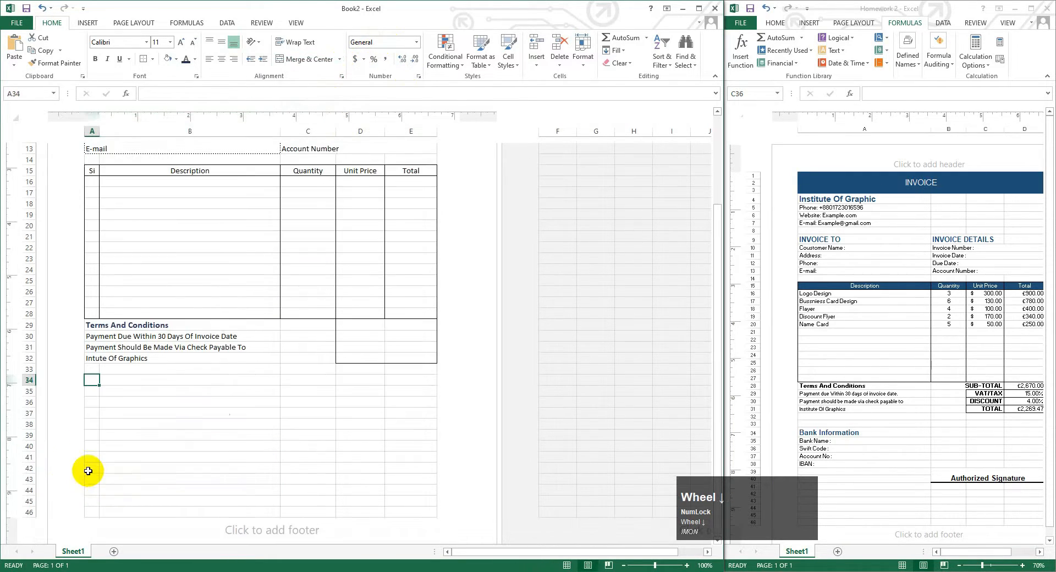
left_click(91, 400)
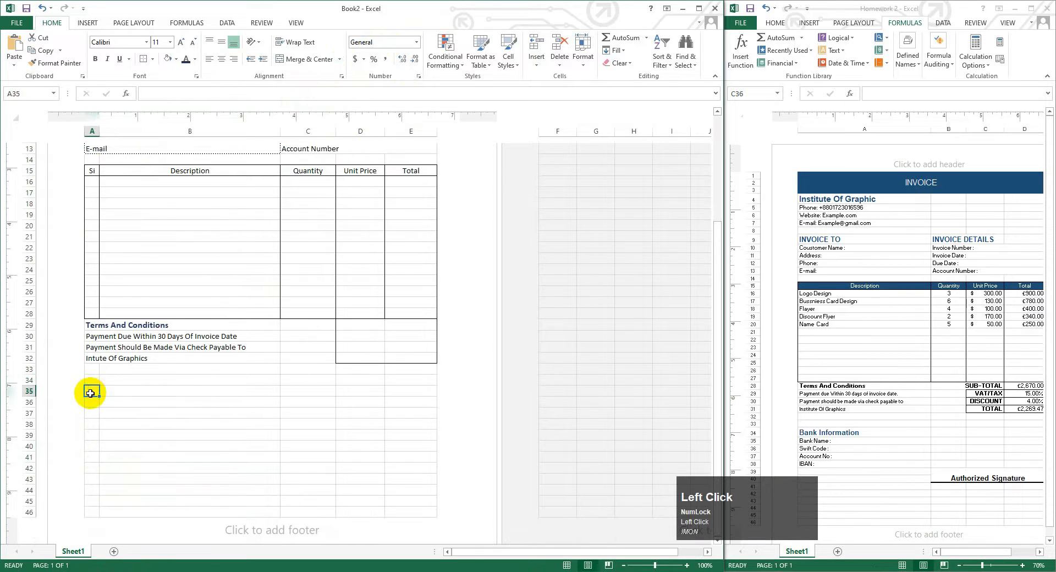
type("Band")
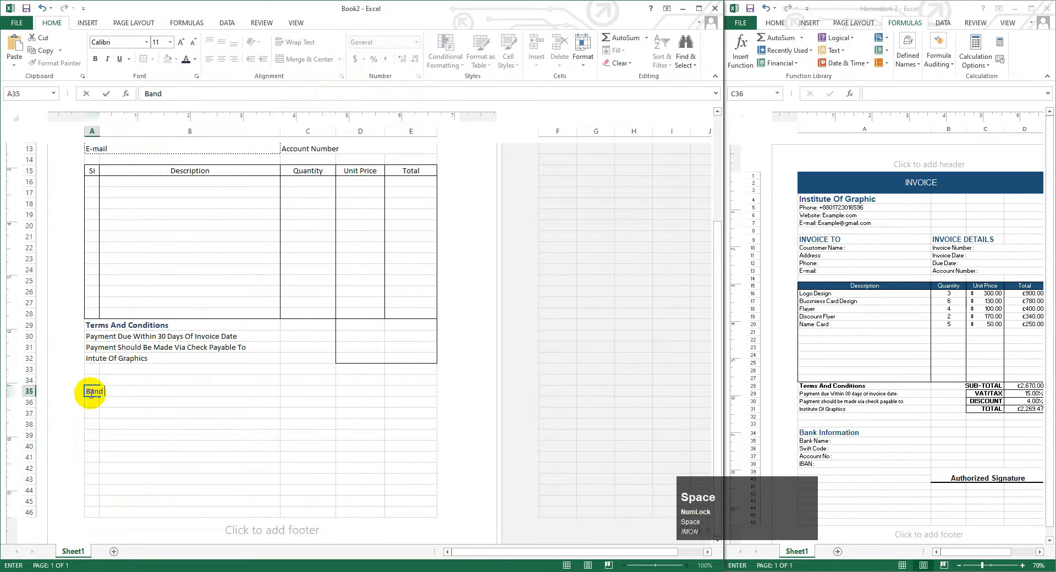
key("BackSpace")
type("k Inform")
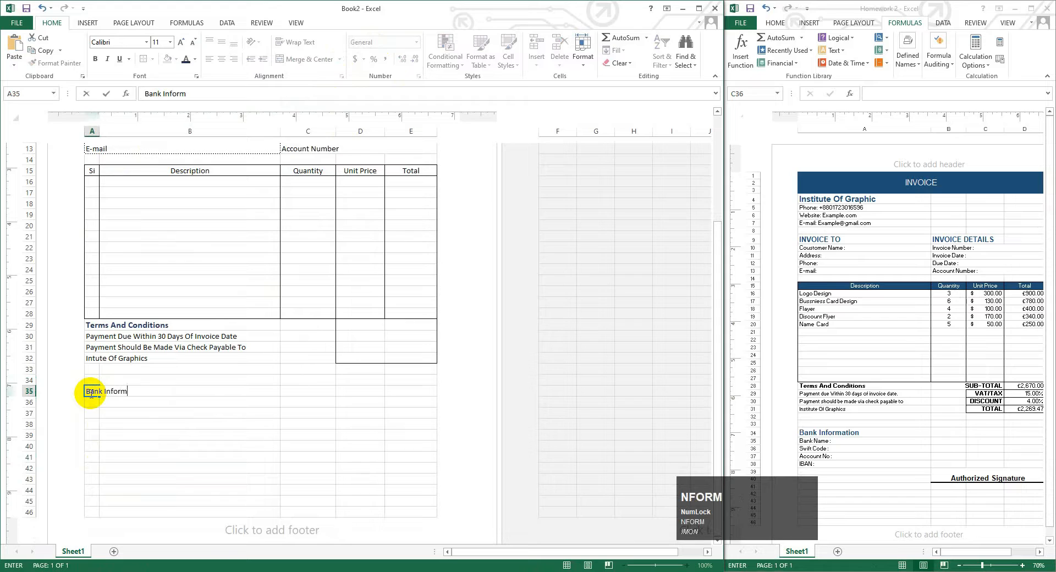
type("on")
left_click(87, 399)
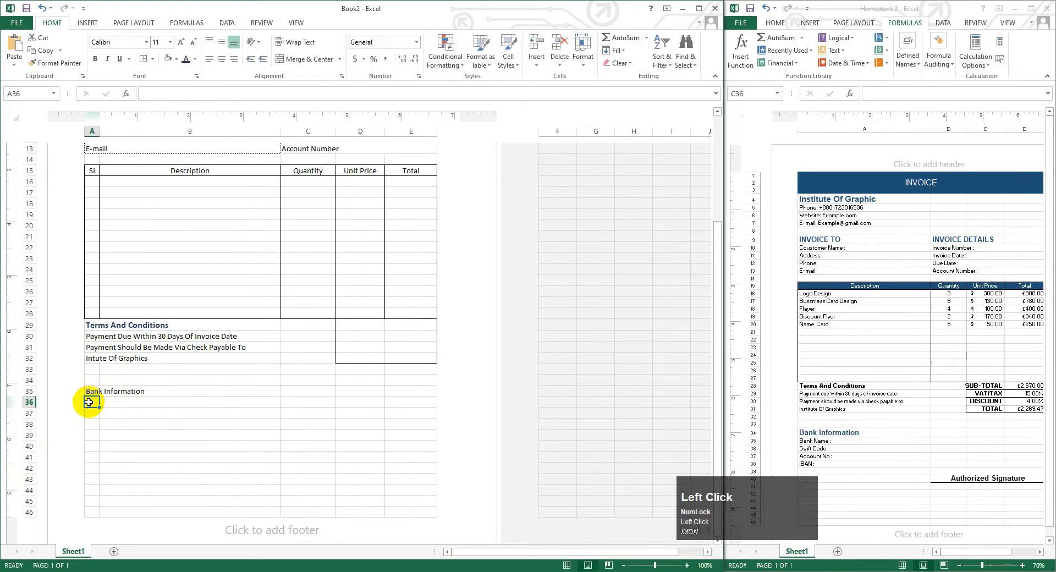
left_click(89, 391)
left_click_drag(89, 391, 132, 391)
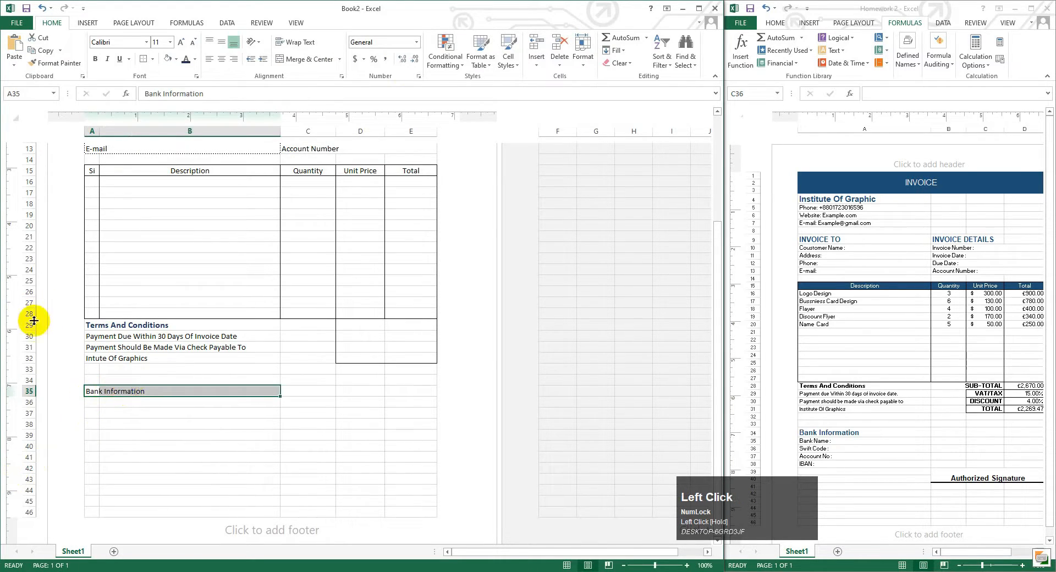
left_click(339, 59)
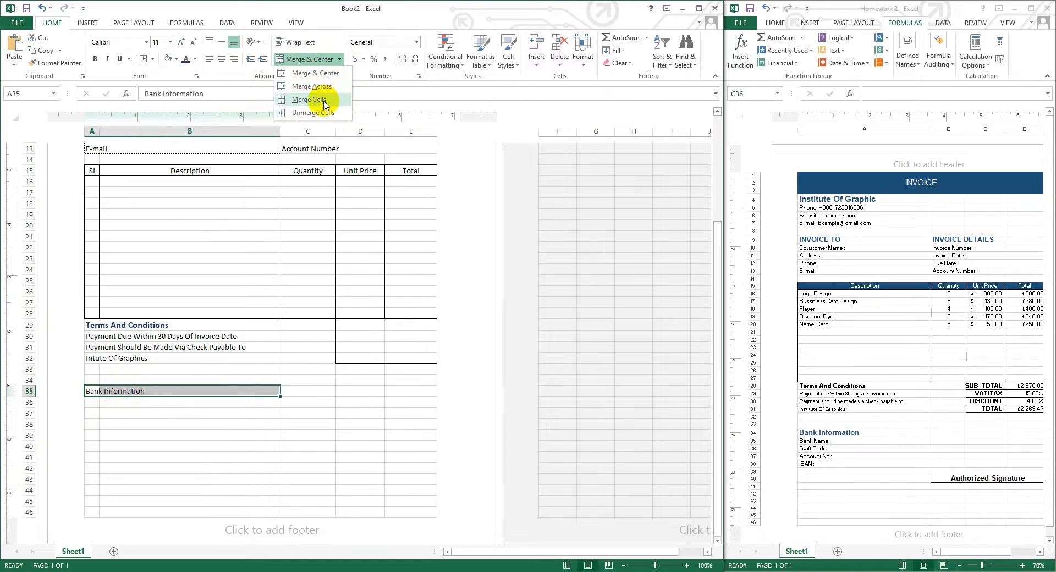
left_click(325, 86)
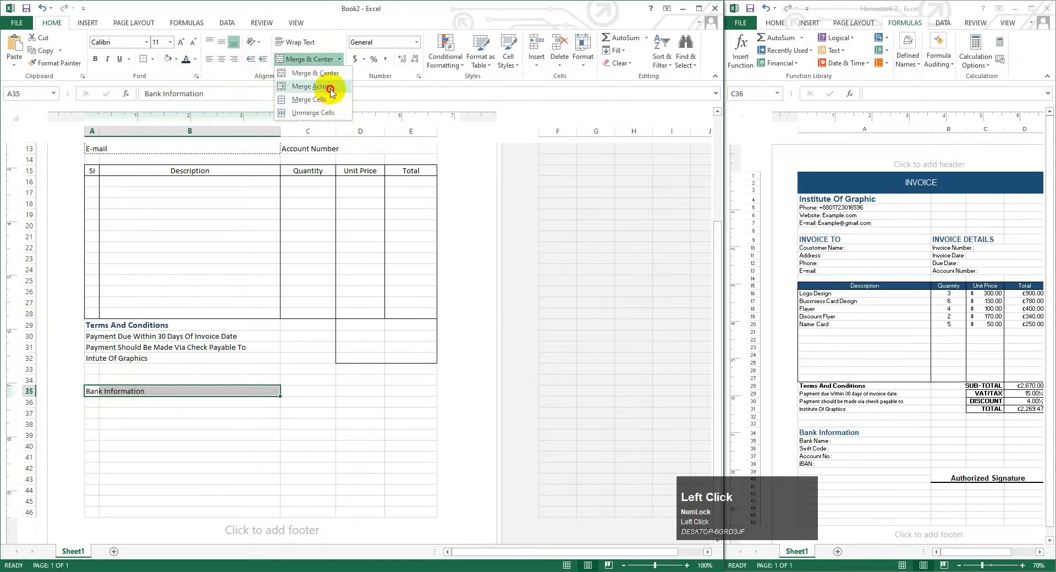
- Enter the labels Bank Name:, Swift Code, Account No: and IBAN: in A36:A39
left_click(94, 402)
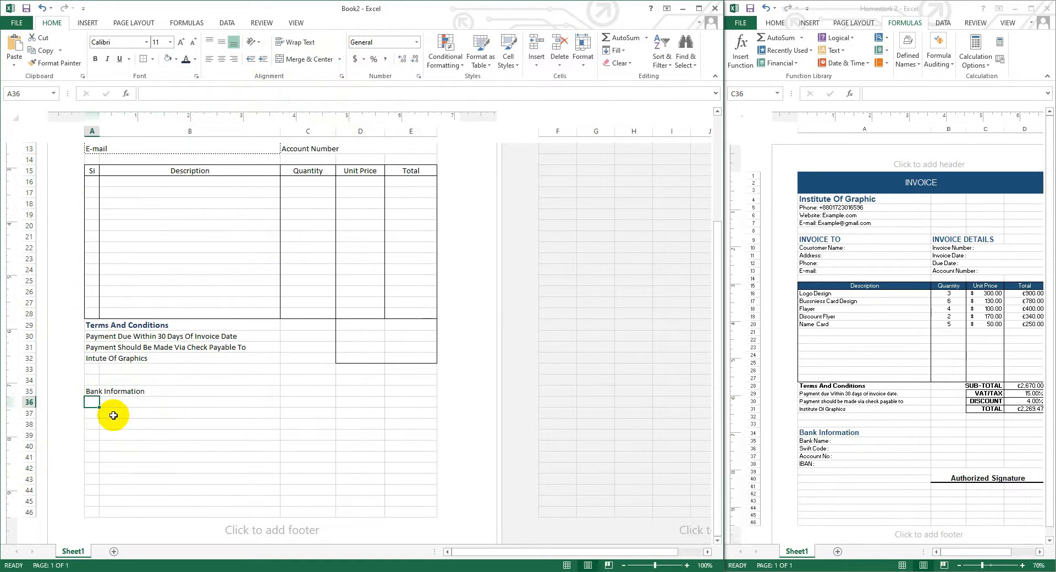
key("Caps_Lock")
type("B")
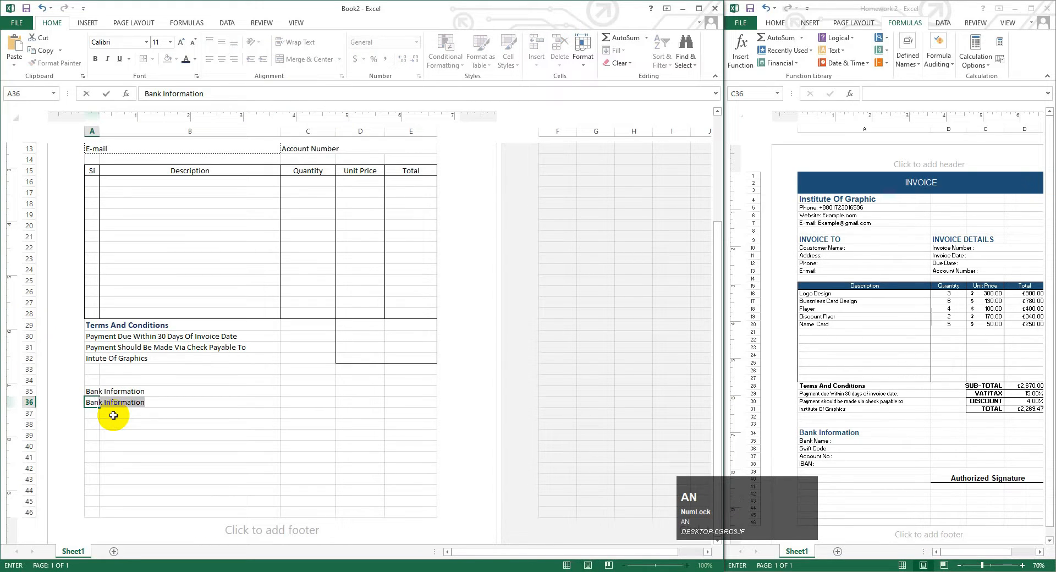
type("ank Name")
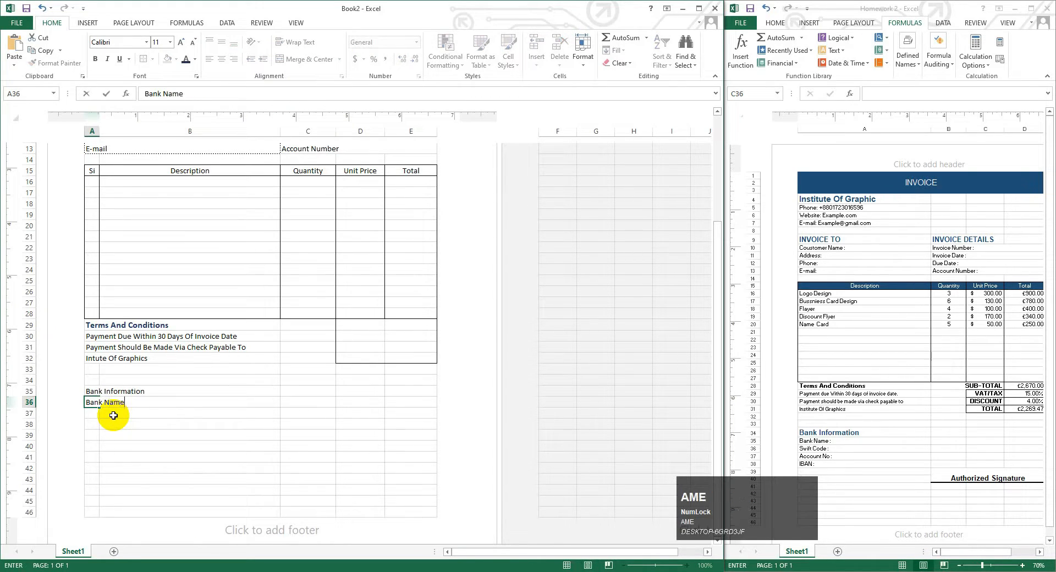
type(":")
left_click(92, 413)
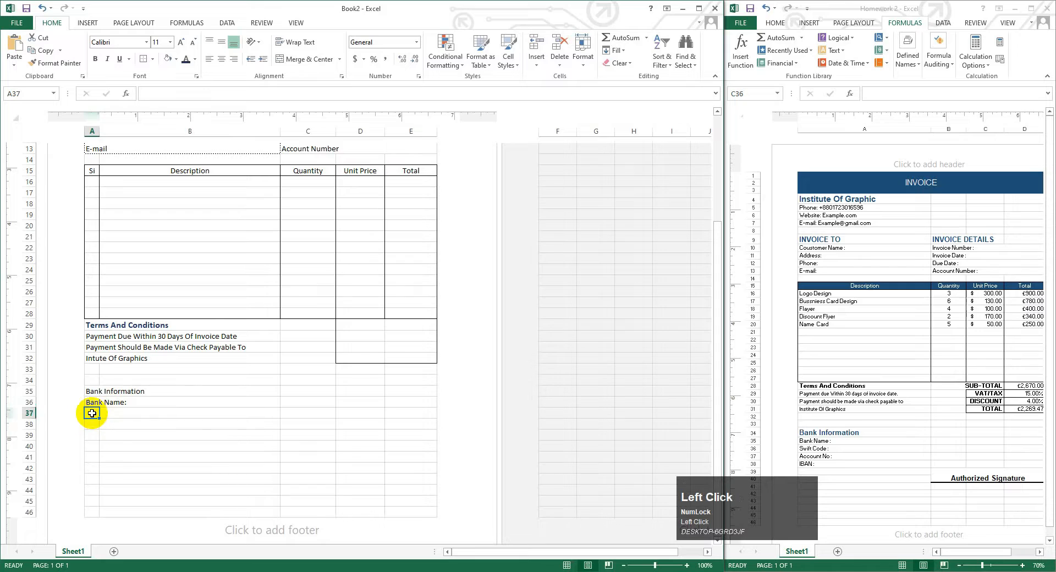
type("Swift")
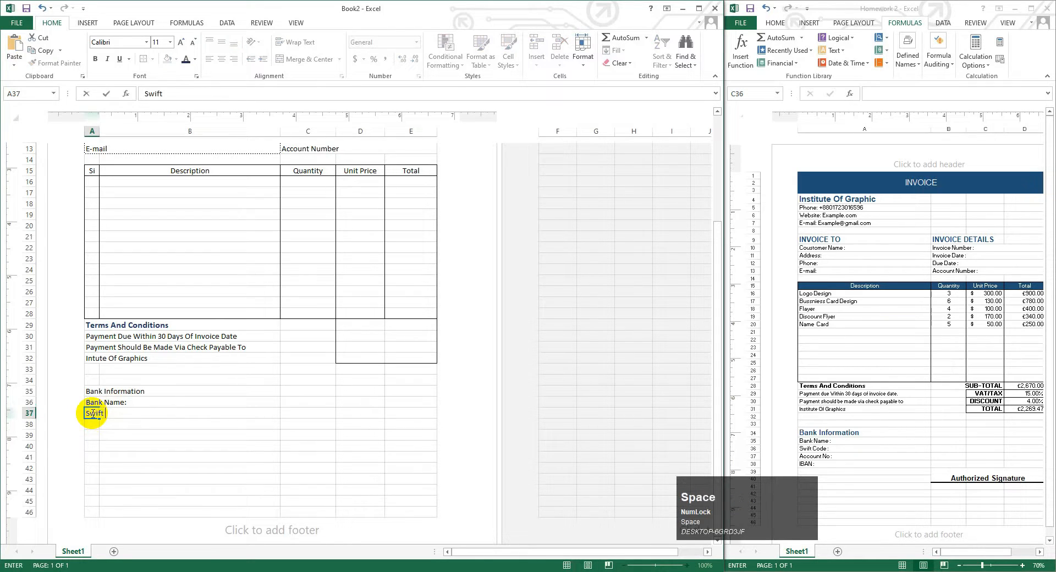
key("Caps_Lock")
type("Code")
left_click(93, 425)
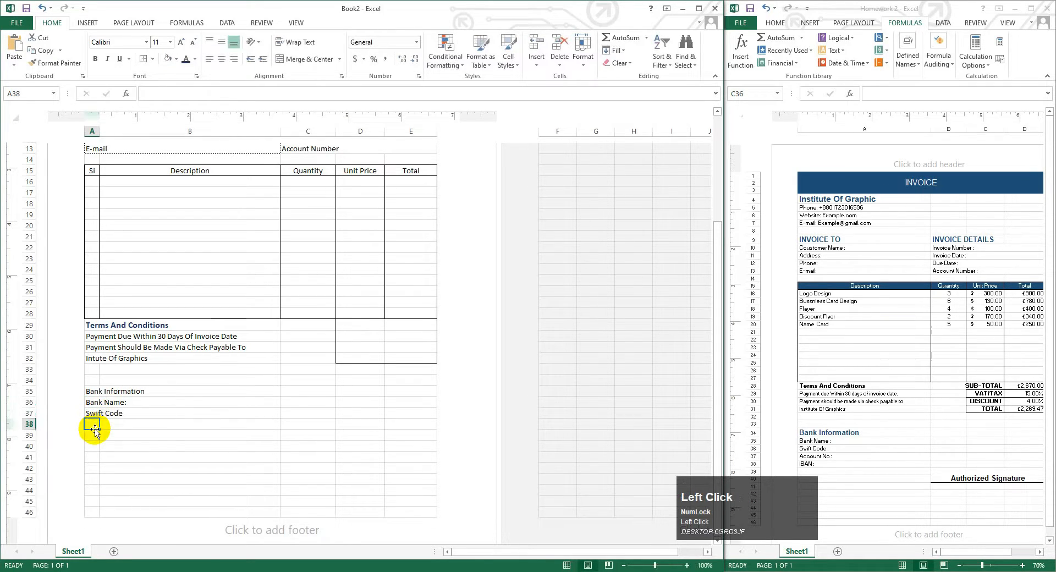
key("Caps_Lock")
type("Account ")
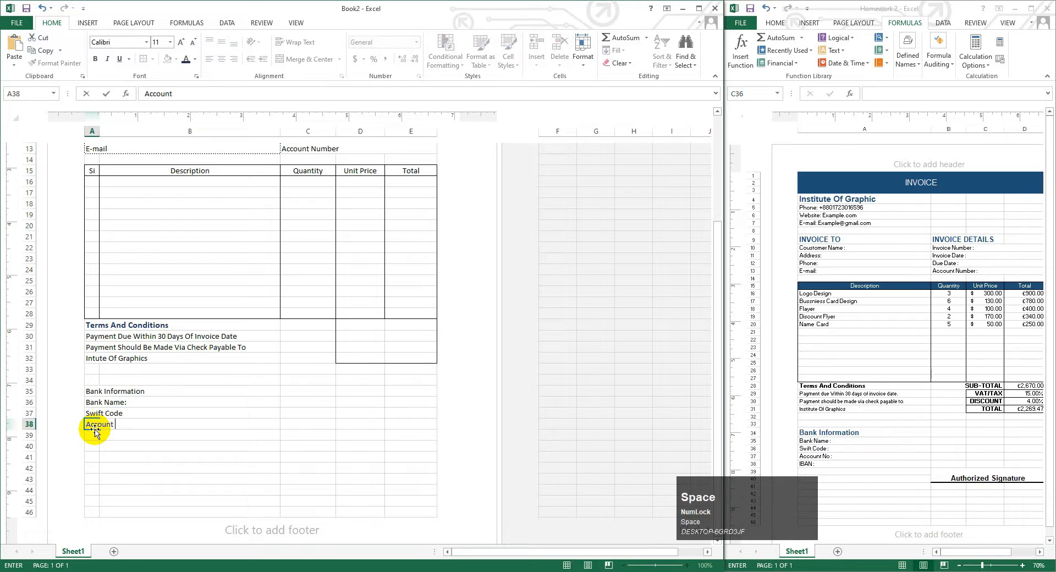
type("No:")
left_click(92, 435)
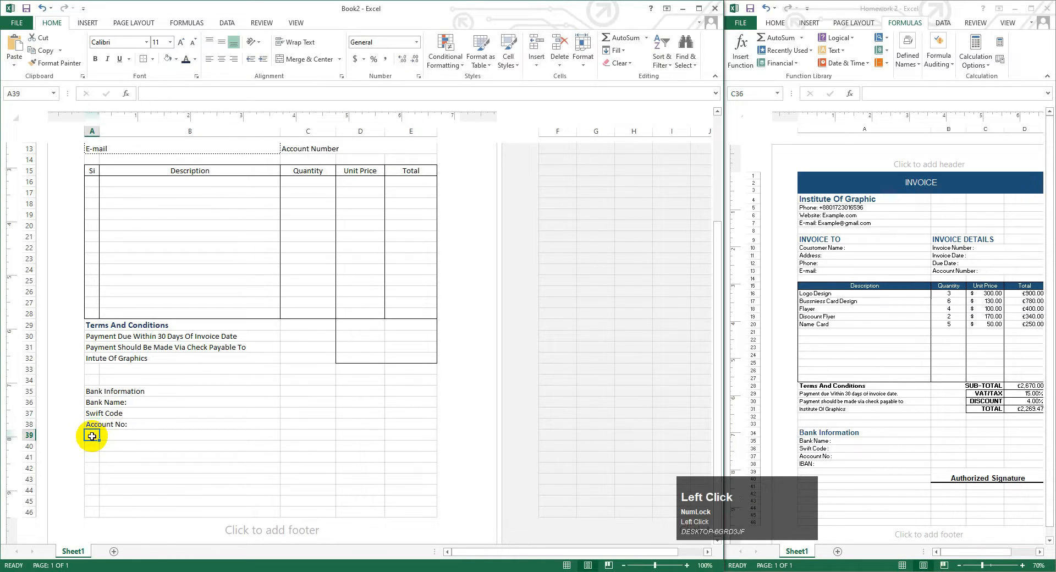
key("Caps_Lock")
type("IBAN:")
key("Caps_Lock")
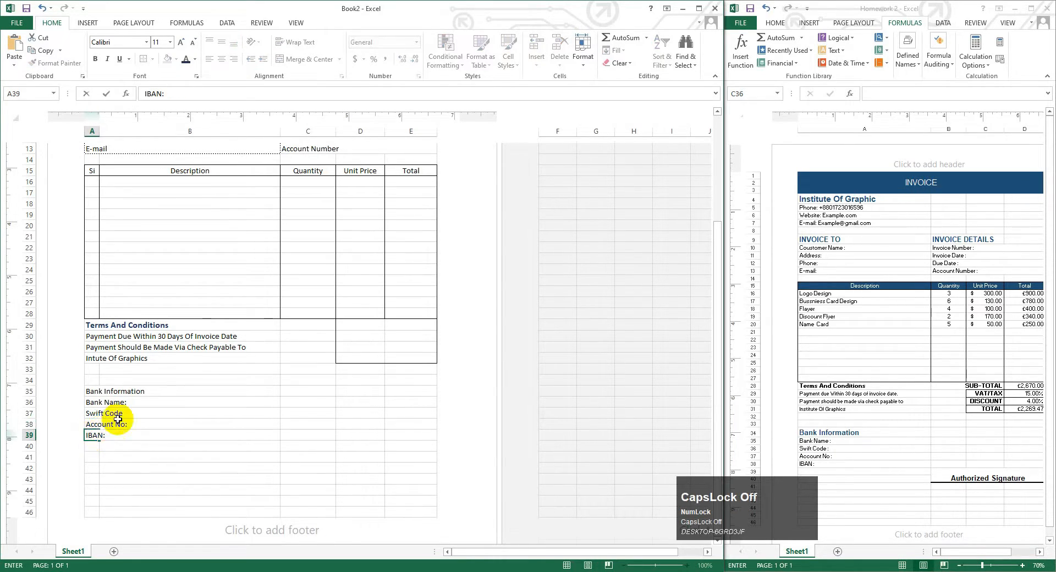
- Format the Bank Information heading bold, font size 12, dark blue
scroll(93, 435, "up", 2)
left_click(94, 460)
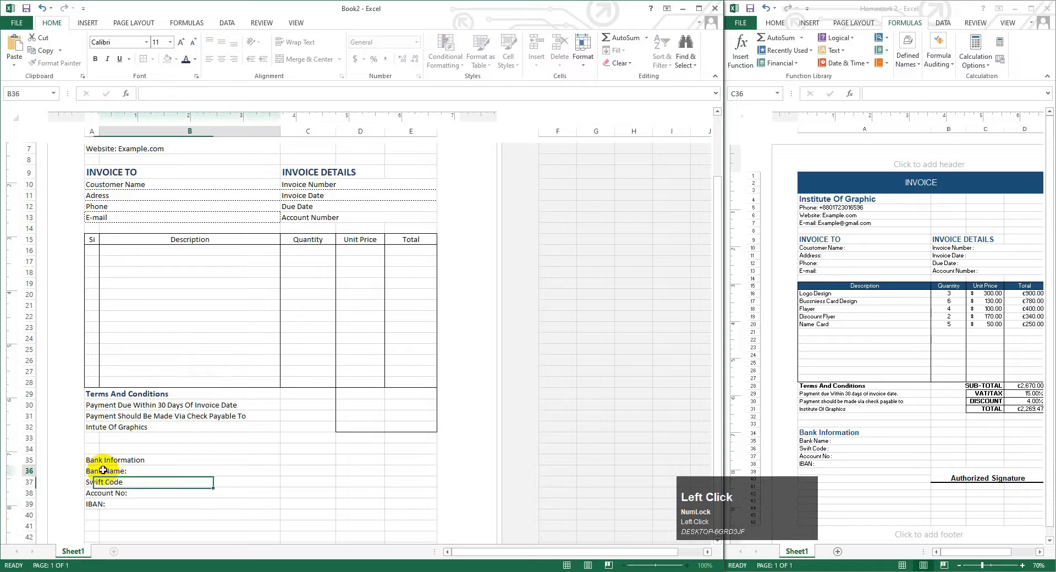
left_click(95, 59)
left_click(180, 42)
left_click(180, 42)
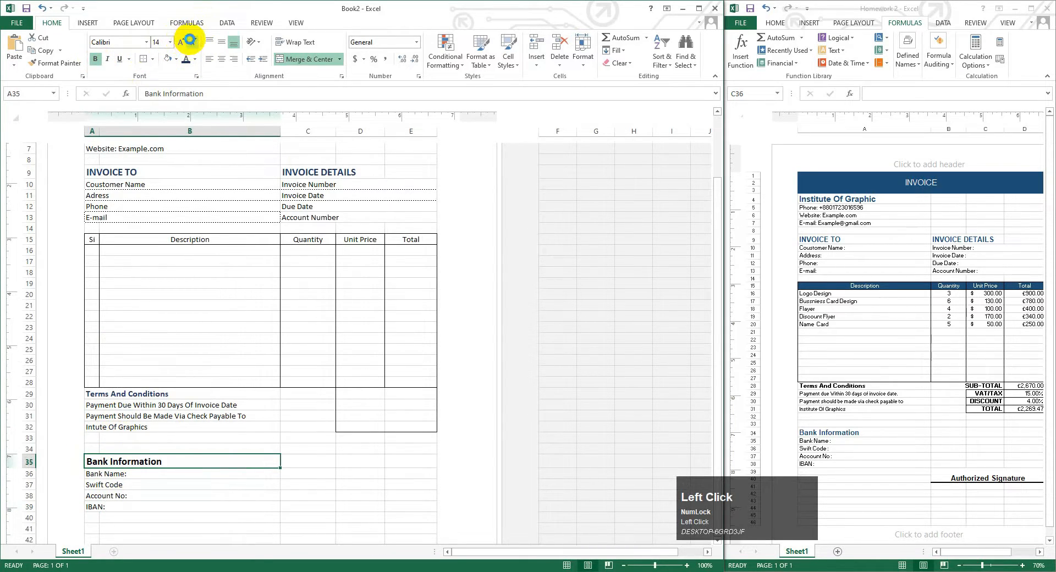
left_click(190, 42)
left_click(185, 61)
left_click(130, 396)
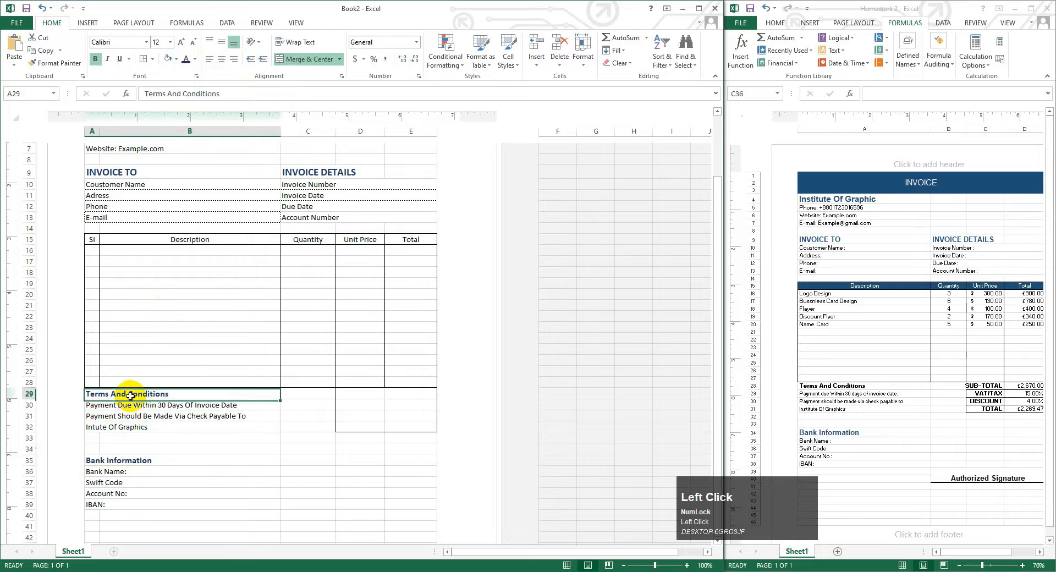
left_click(361, 394)
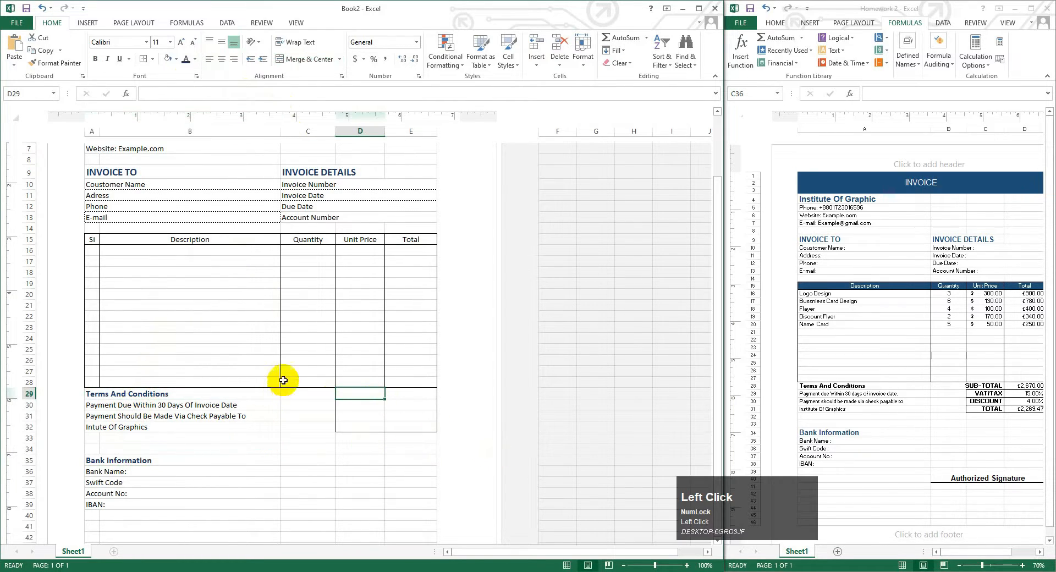
scroll(357, 341, "down", 1)
- Enter 'Authorized Signature' in C38 and merge and centre it across C38:E38
left_click(308, 458)
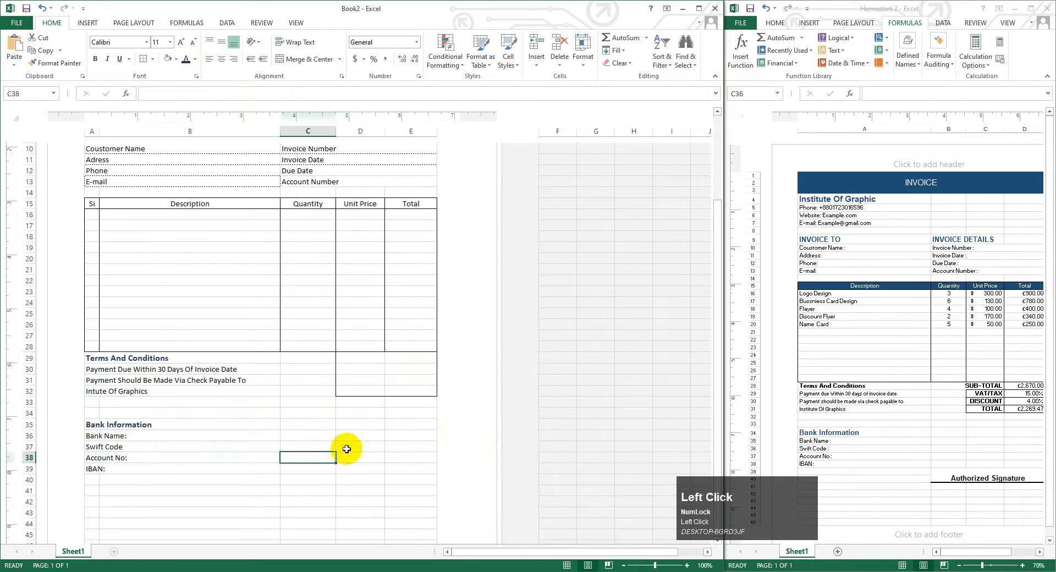
key("Caps_Lock")
type("A")
key("Caps_Lock")
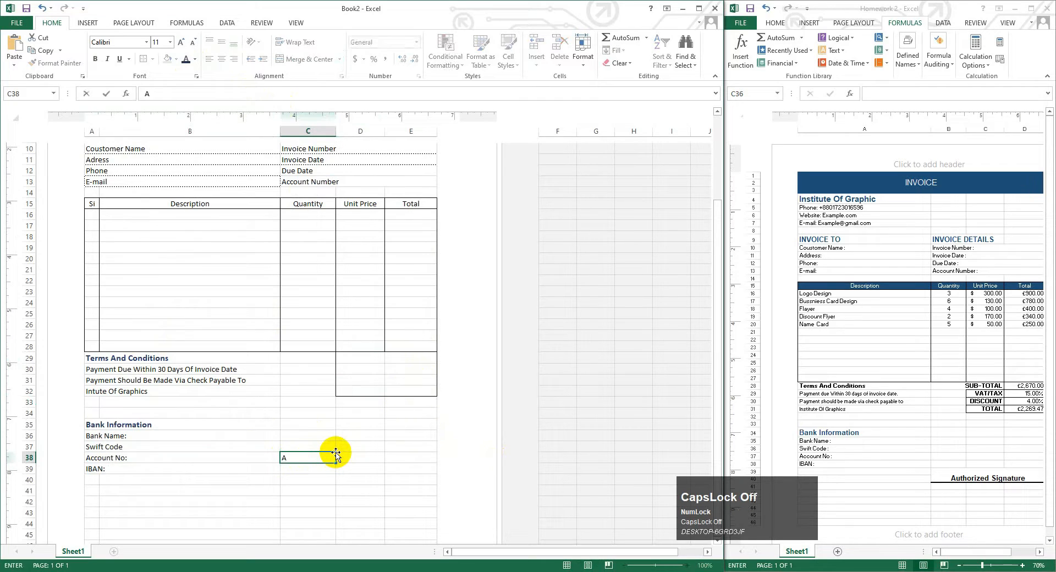
type("uthoriz")
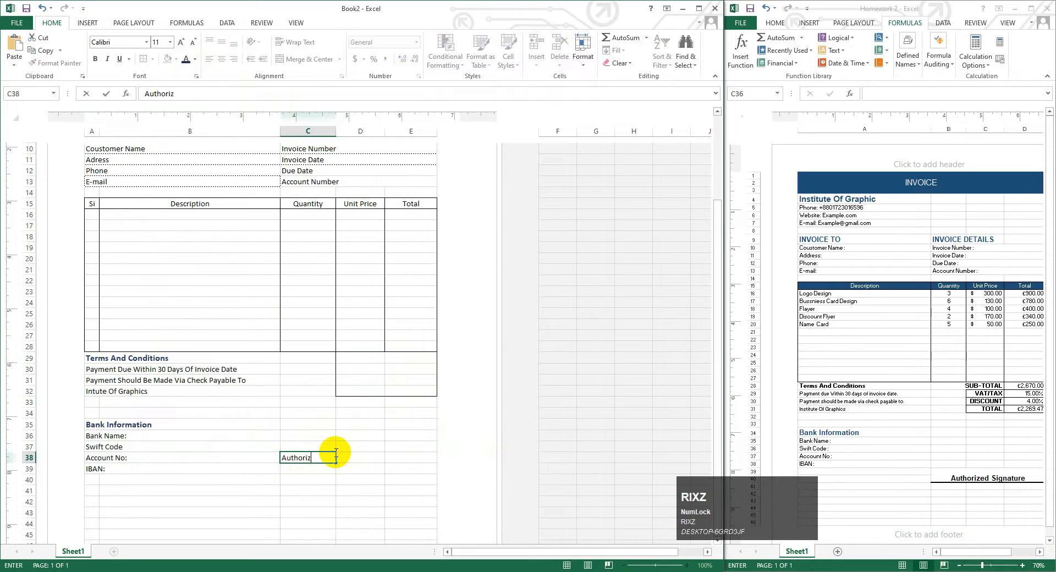
type("ed")
key("Caps_Lock")
type("S")
key("Caps_Lock")
type("ignature")
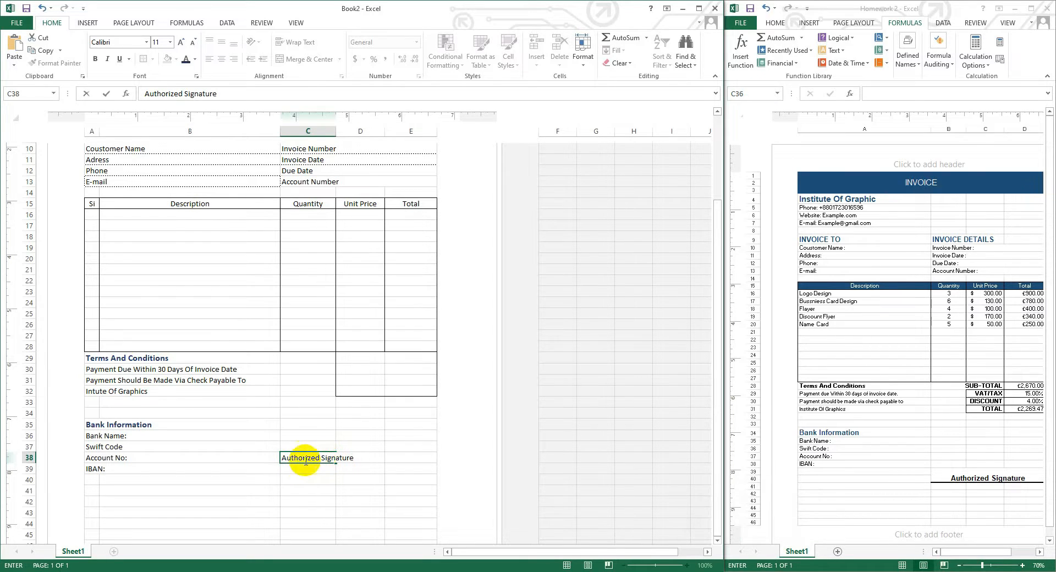
left_click(278, 456)
left_click_drag(286, 458, 413, 461)
left_click(297, 58)
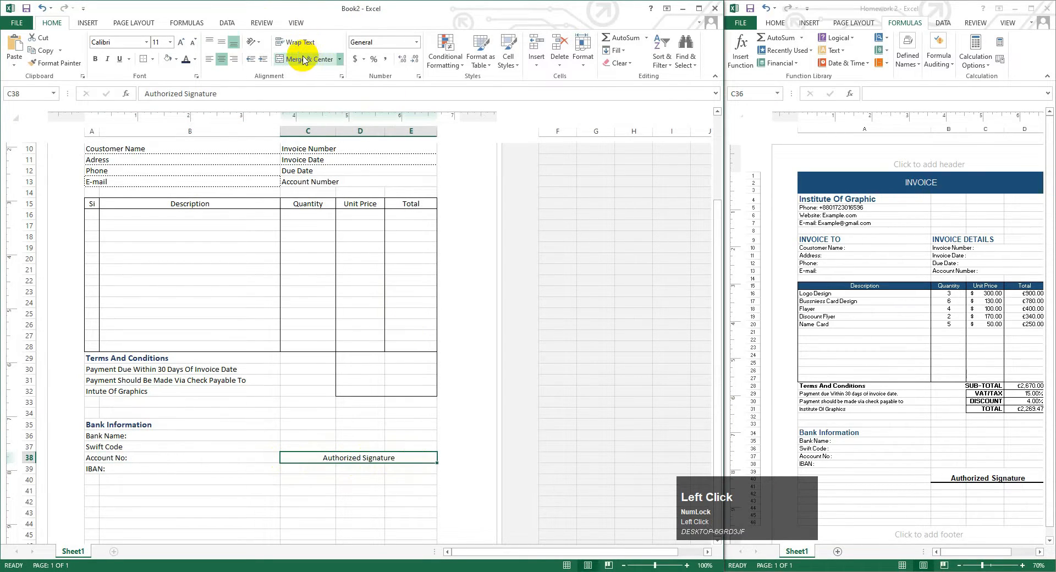
- Add a bottom border to the label and make it bold and larger
left_click(151, 59)
left_click(172, 84)
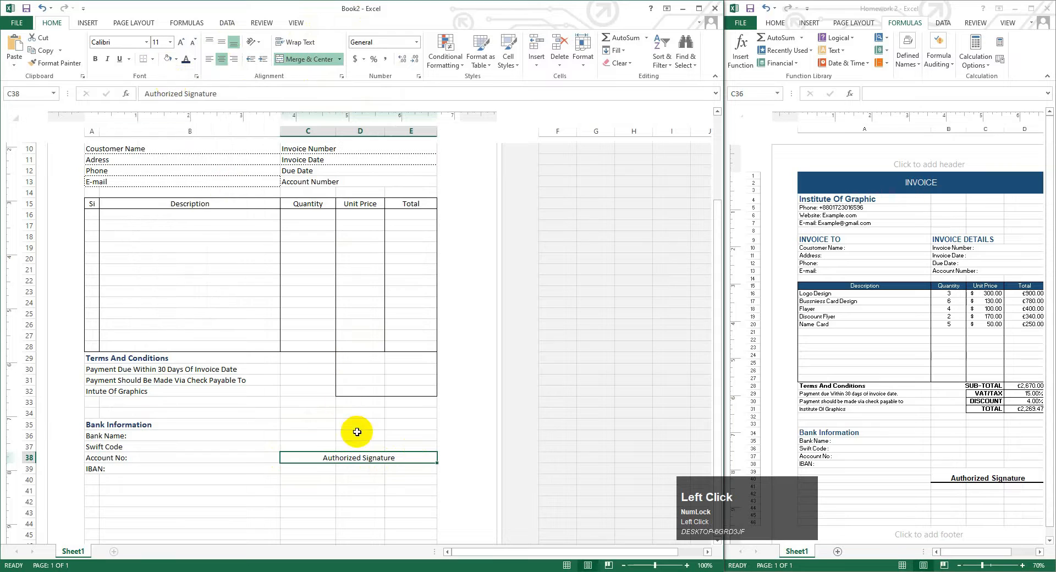
left_click(357, 433)
left_click(363, 458)
left_click(406, 501)
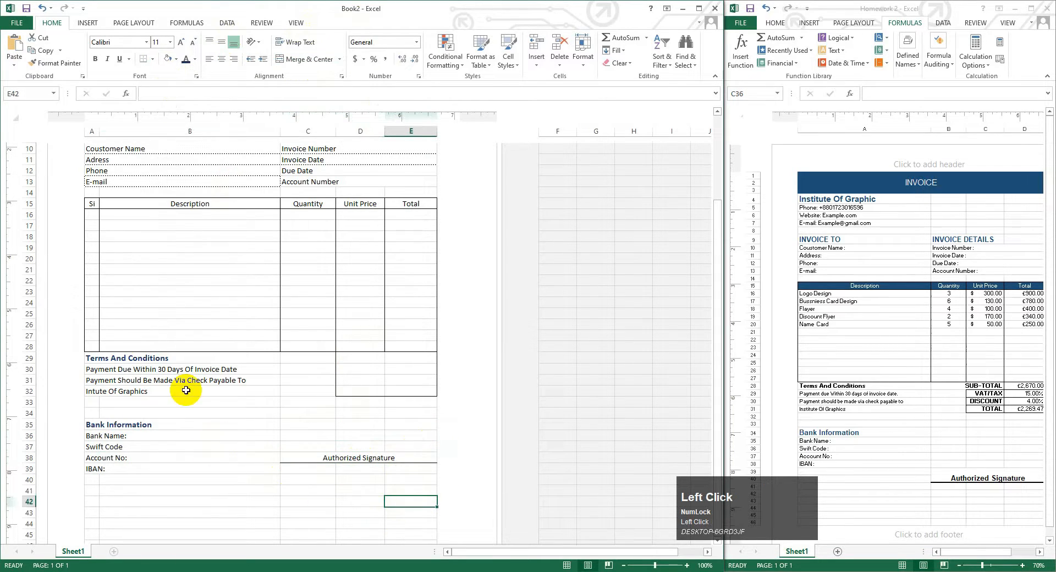
left_click(345, 458)
left_click(181, 41)
left_click(96, 58)
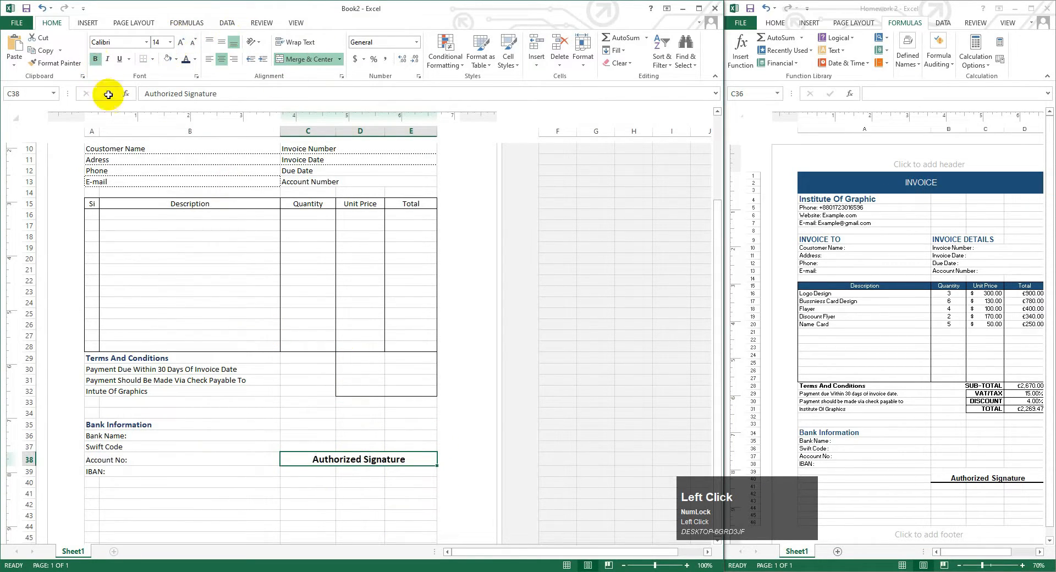
- Choose a border line style and draw a solid signature line under C38:E38
left_click(300, 324)
left_click(315, 464)
left_click(153, 59)
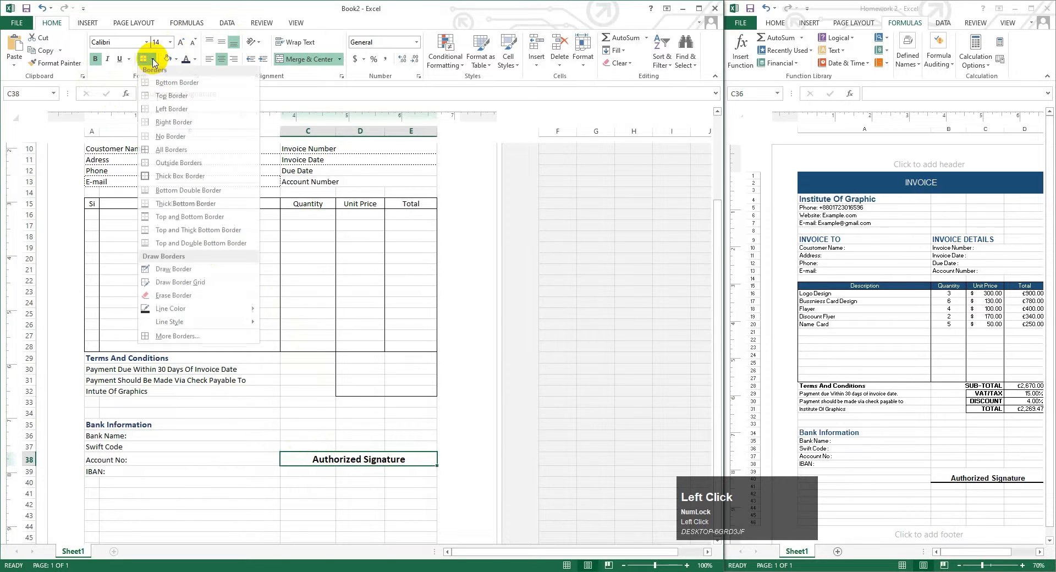
mouse_move(175, 326)
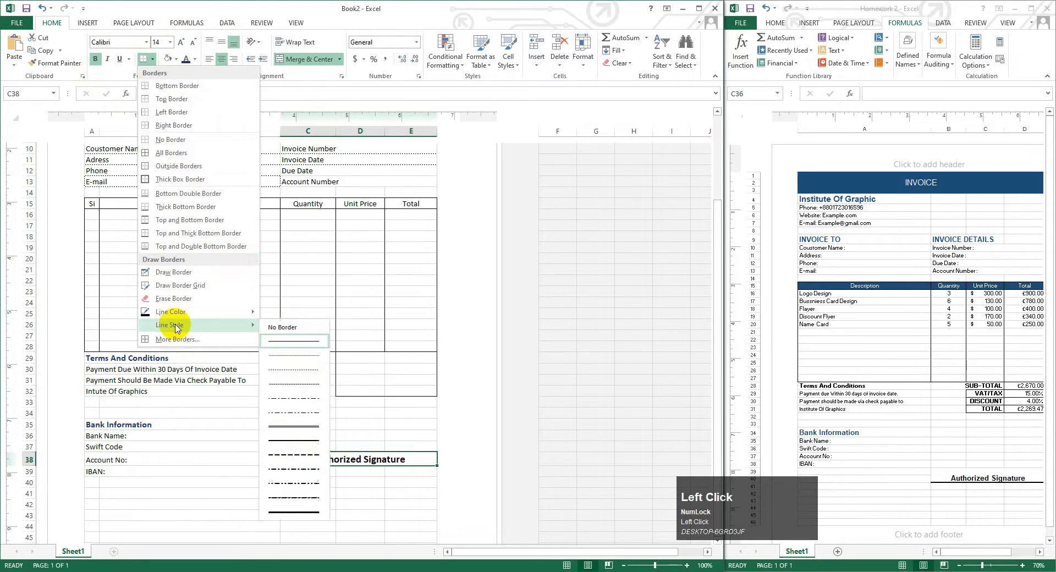
left_click(288, 441)
left_click_drag(288, 461, 432, 465)
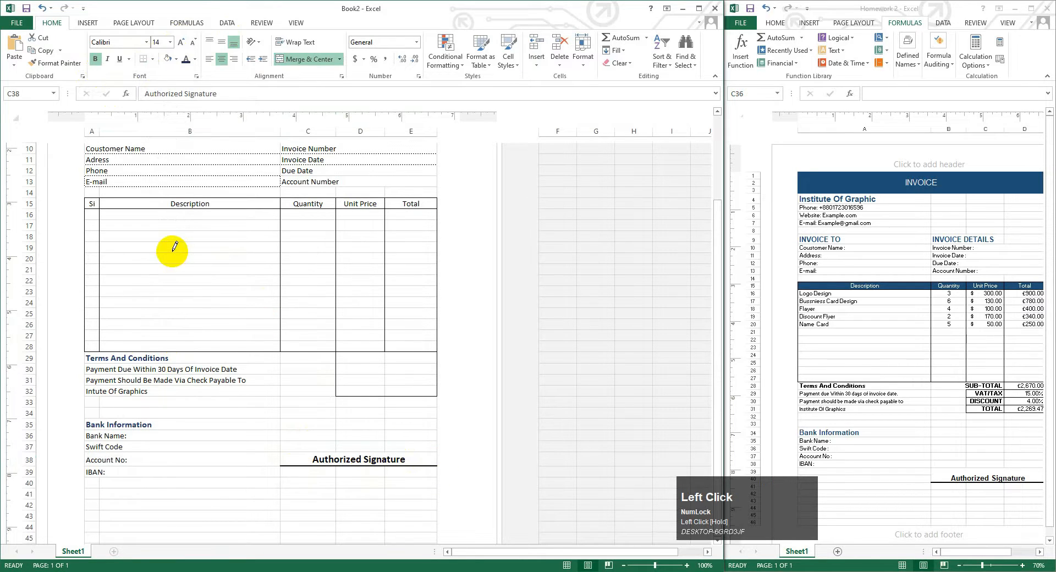
- Scroll and select around the invoice to review the signature area
scroll(262, 351, "up", 2)
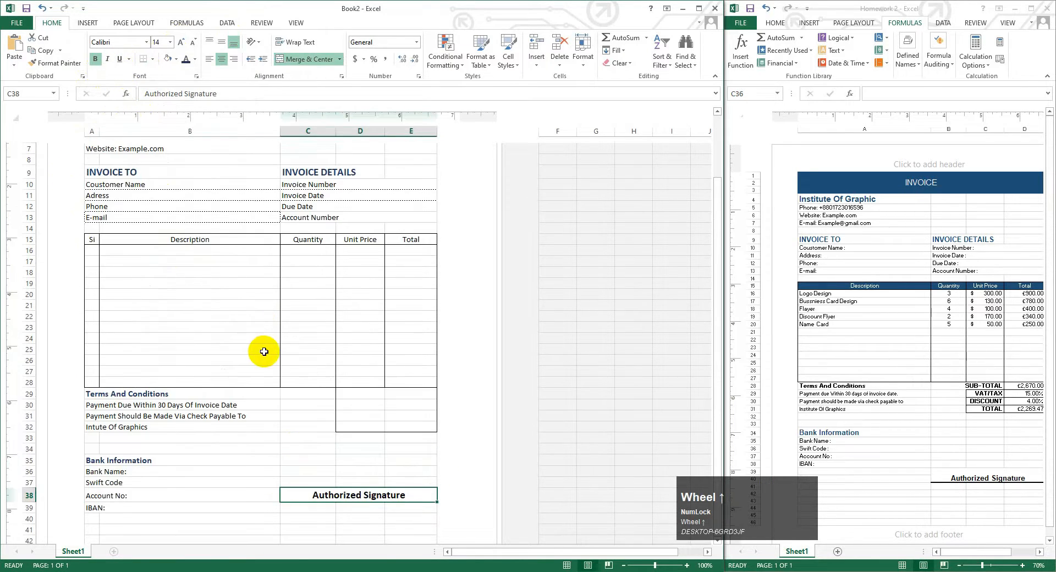
scroll(270, 351, "up", 1)
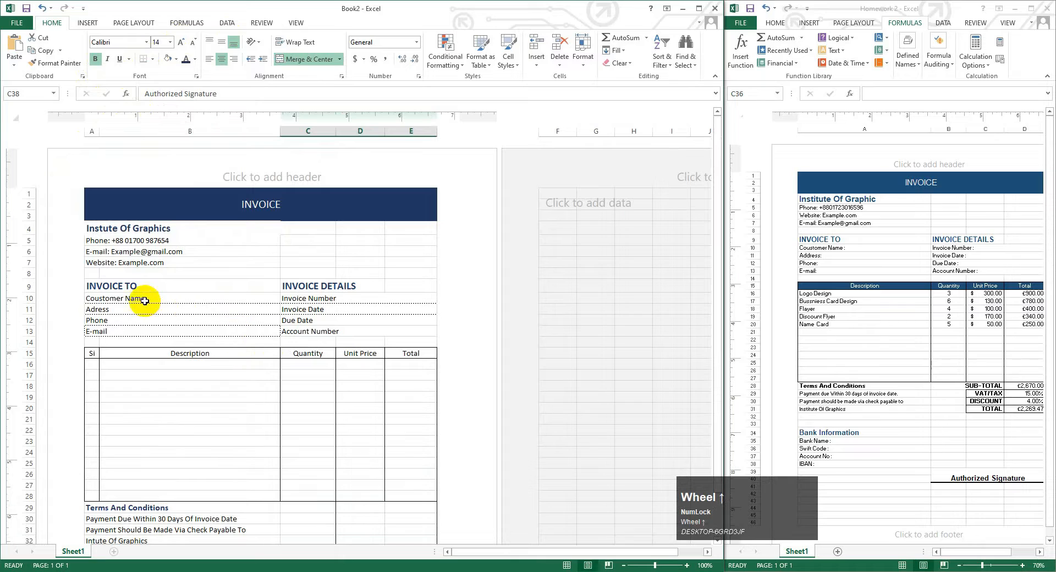
scroll(253, 323, "down", 1)
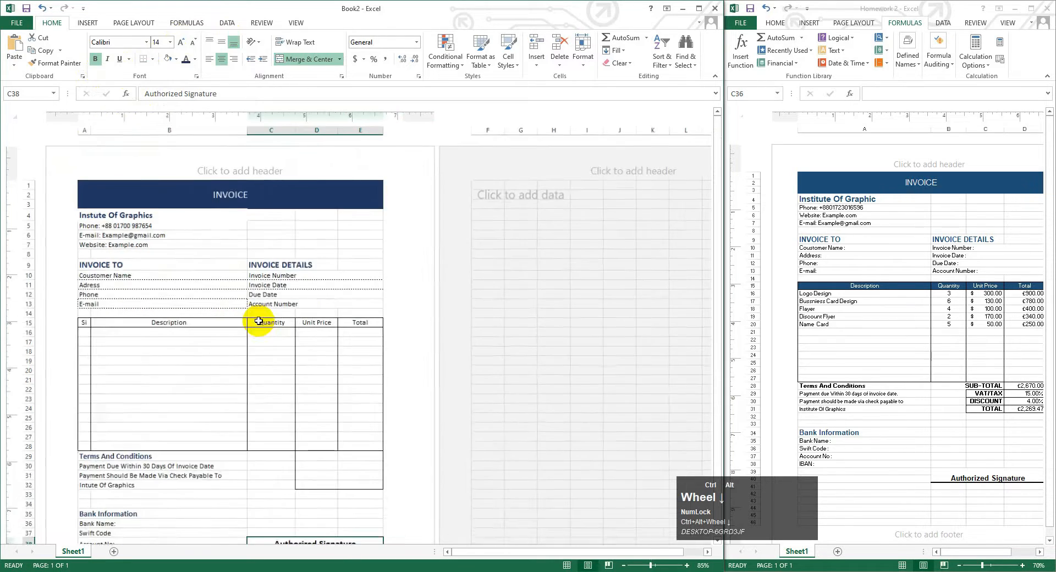
left_click_drag(347, 366, 351, 358)
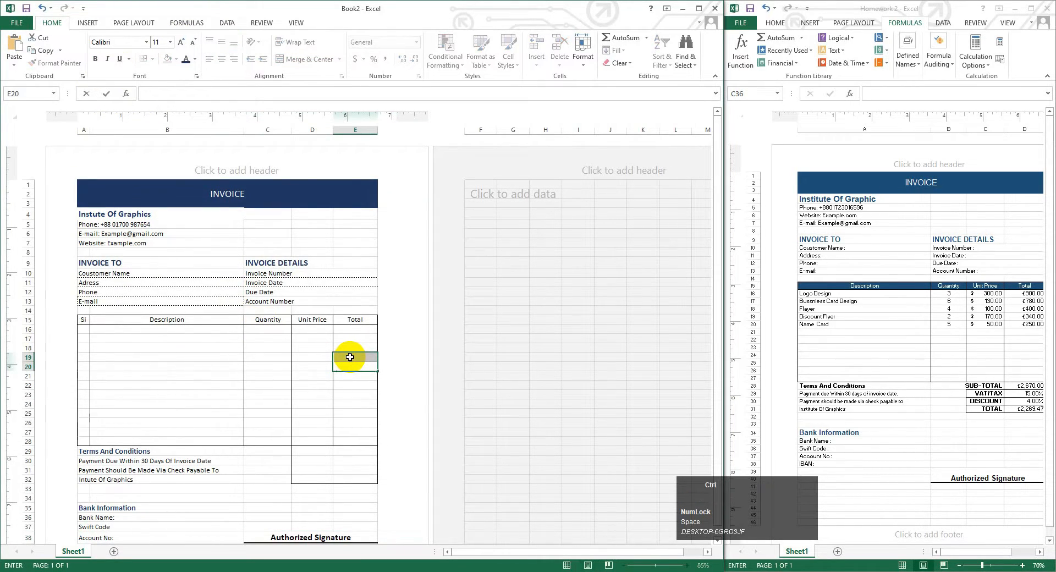
left_click(348, 422)
left_click(300, 460)
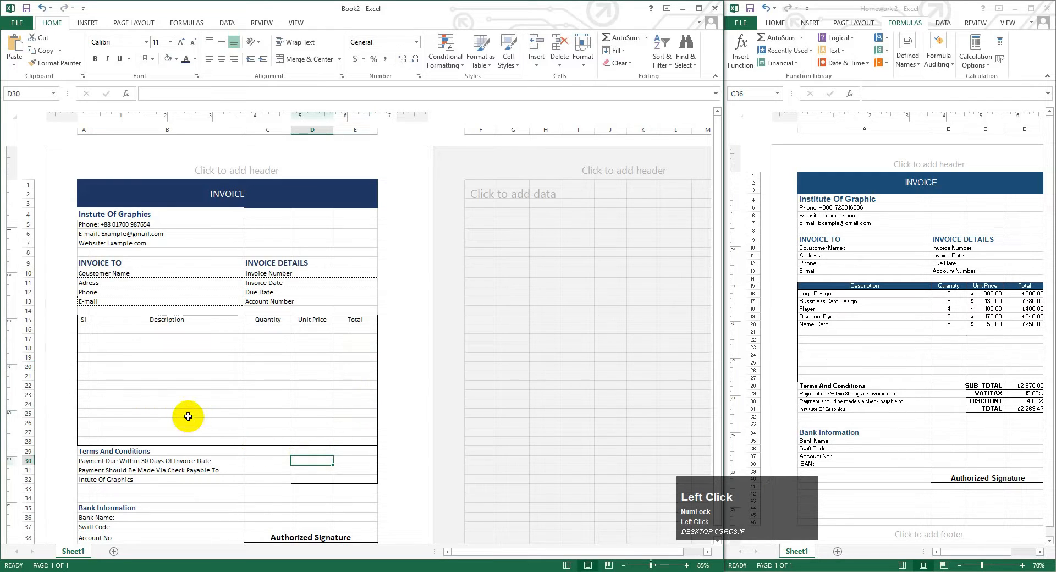
scroll(188, 416, "down", 1)
scroll(188, 417, "down", 4)
scroll(188, 416, "up", 7)
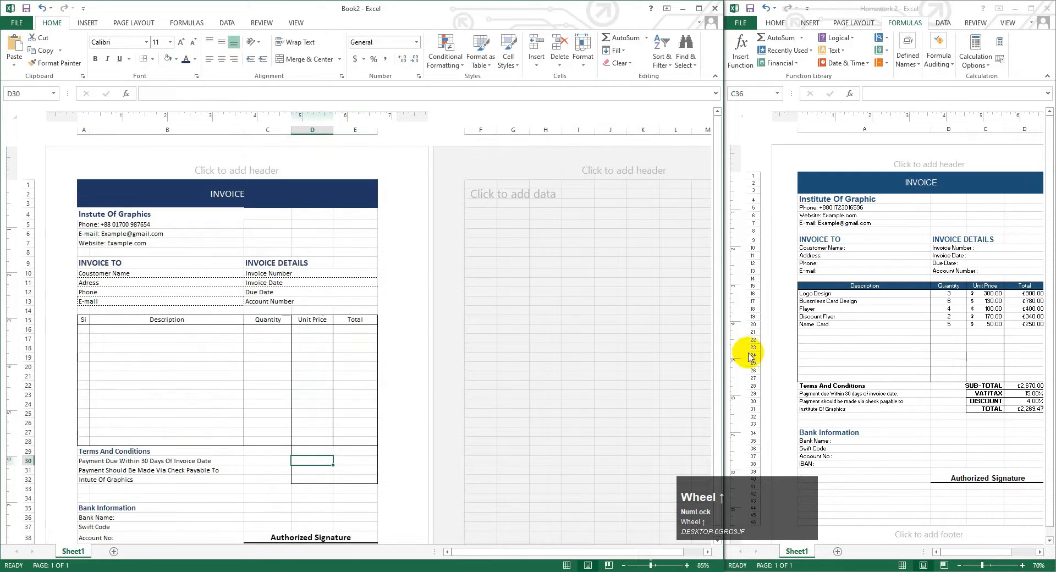
- Close the Homework 2 workbook and maximise the Book2 window
left_click(1048, 9)
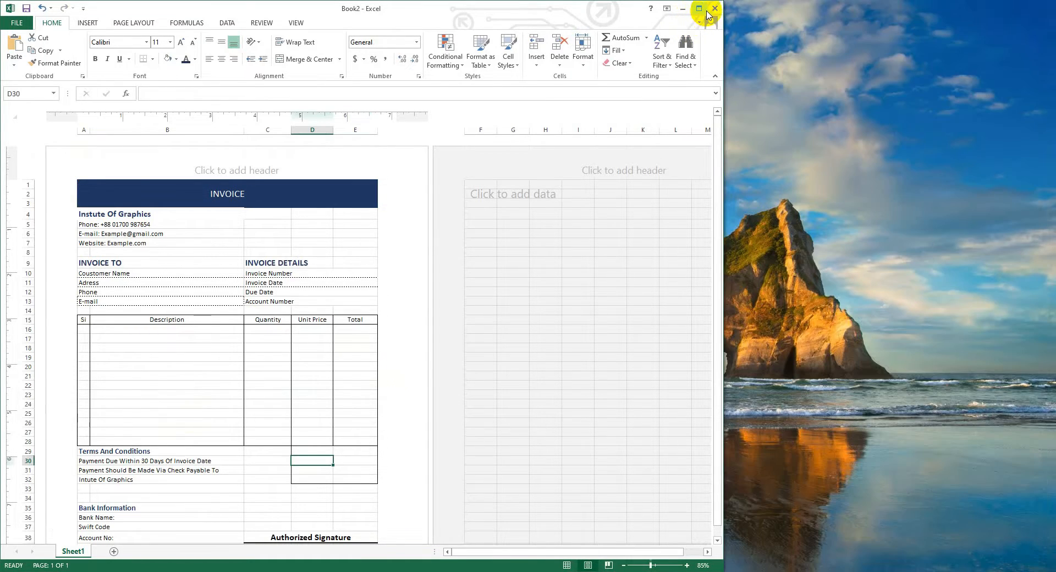
left_click(700, 8)
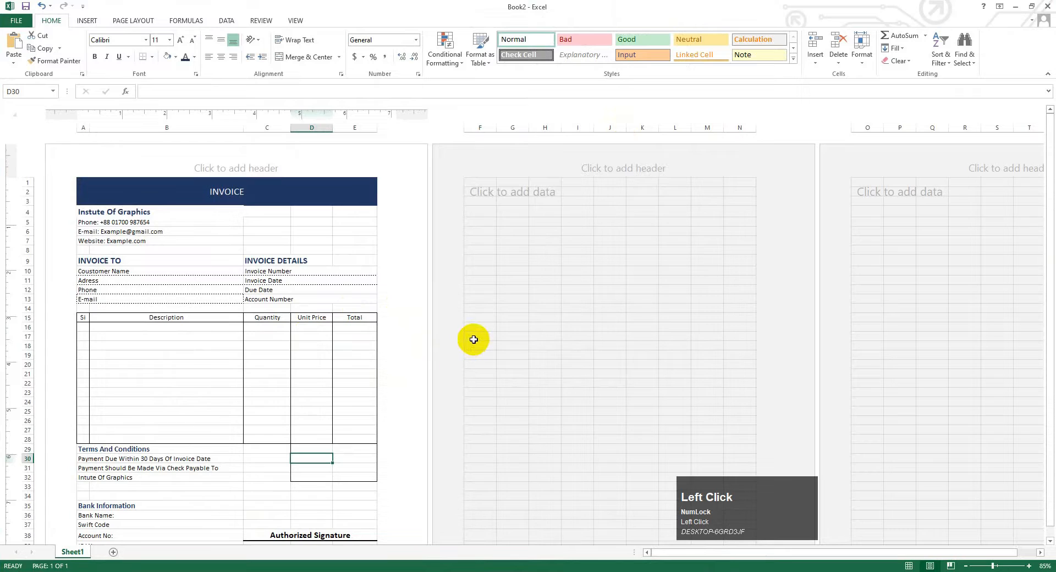
scroll(474, 339, "up", 2)
- Enter the first item in row 16: Logo, quantity 5, unit price 140
left_click(344, 253)
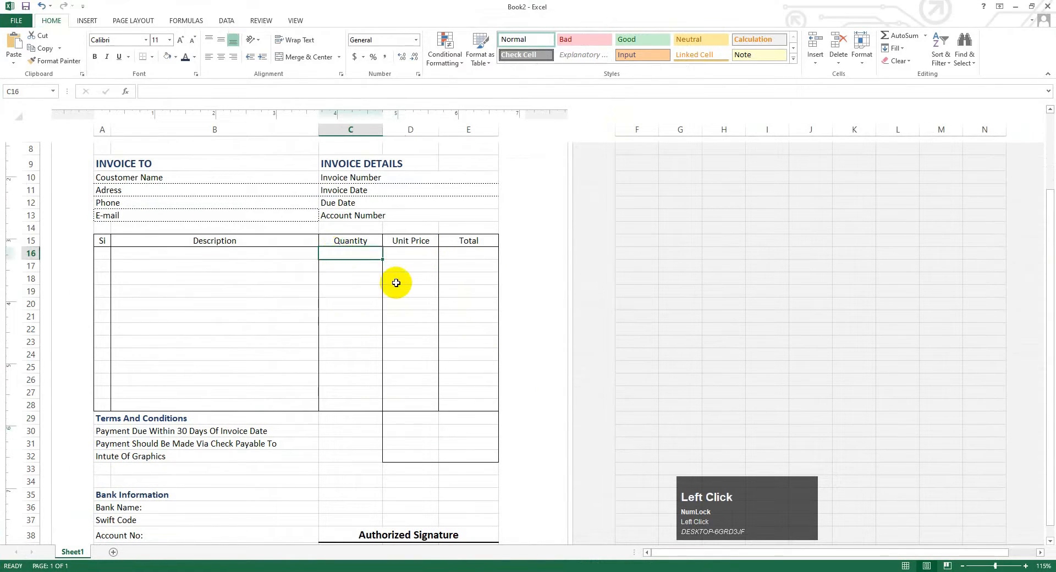
left_click(171, 255)
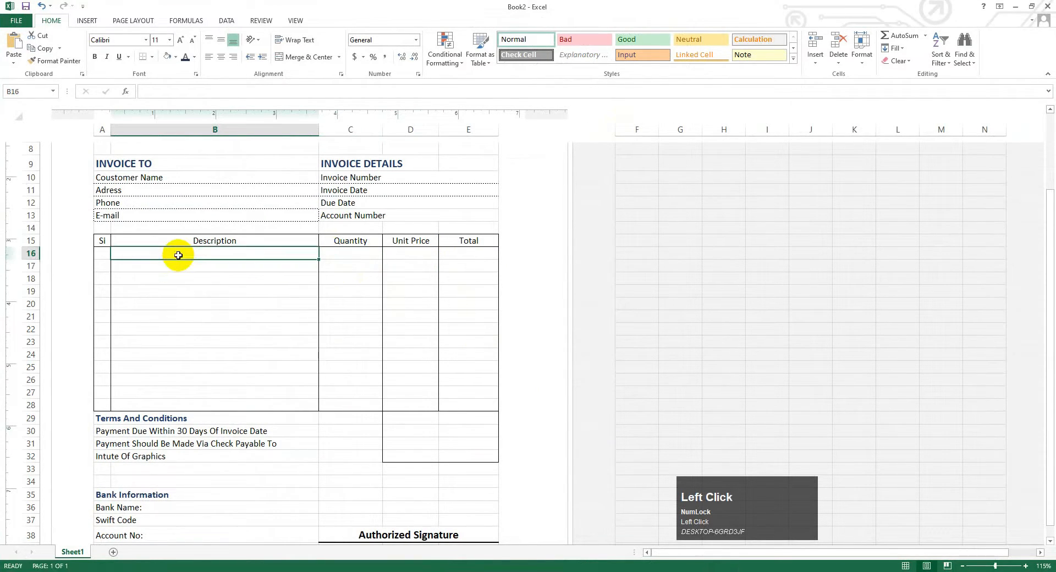
type("Logo")
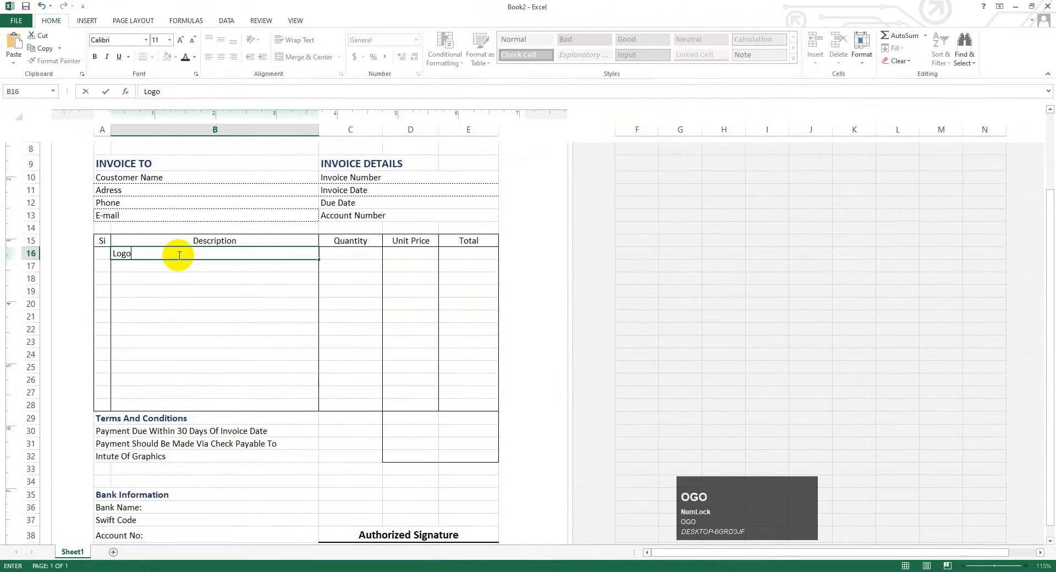
left_click(353, 253)
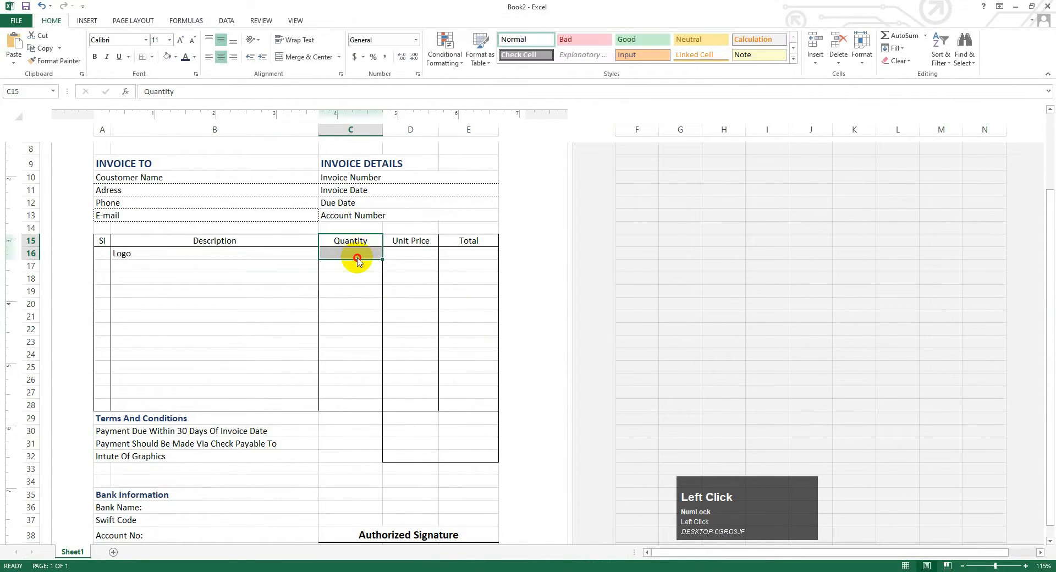
left_click(338, 298)
left_click(351, 253)
type("5")
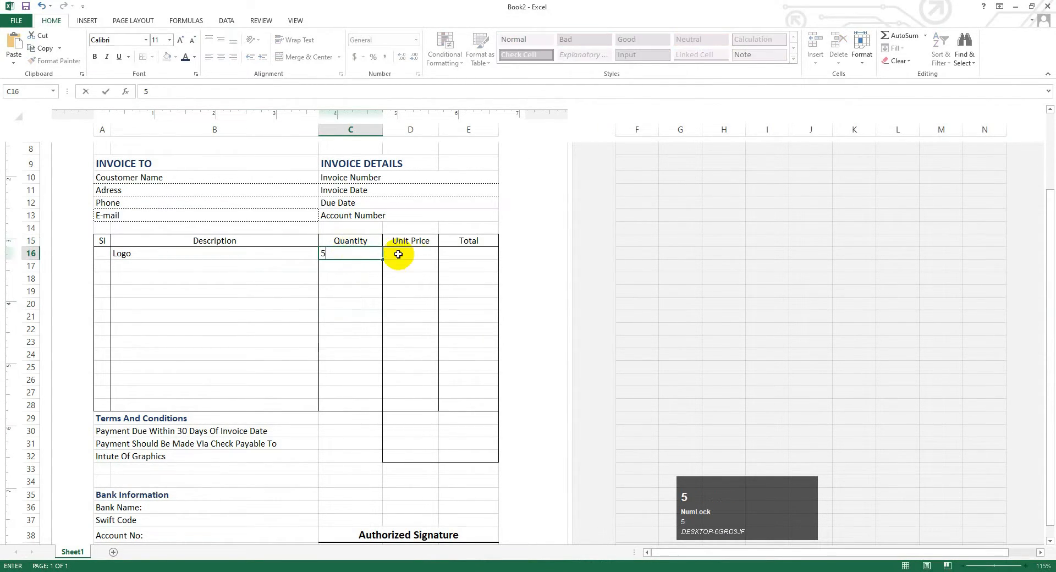
left_click(414, 253)
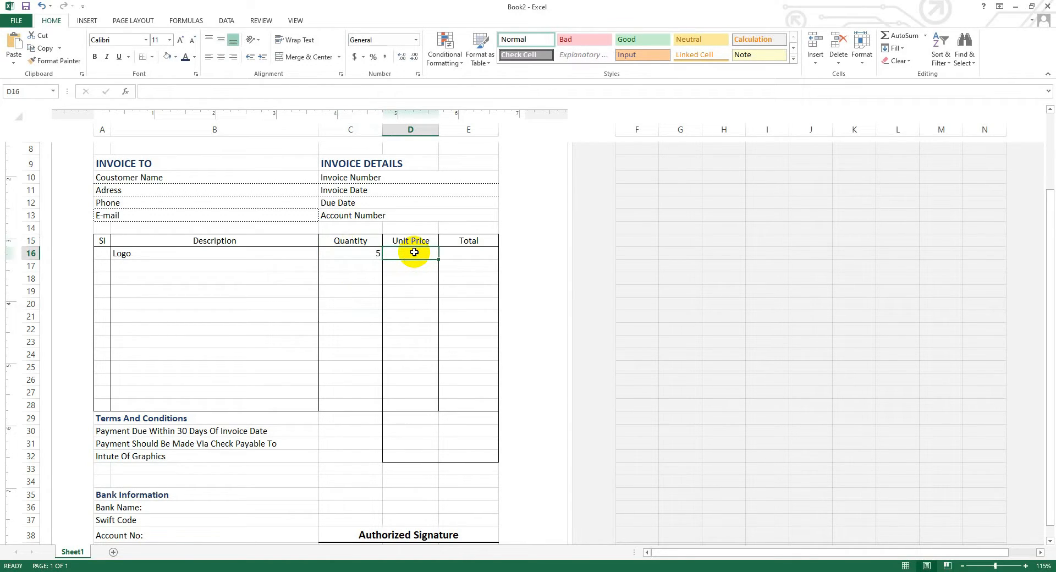
type("1")
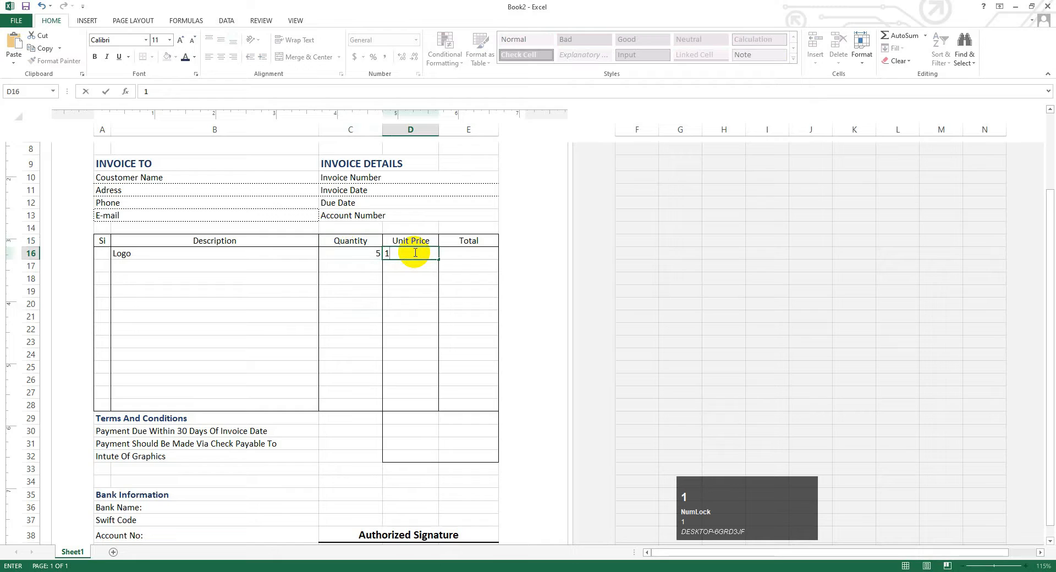
type("40")
left_click(470, 253)
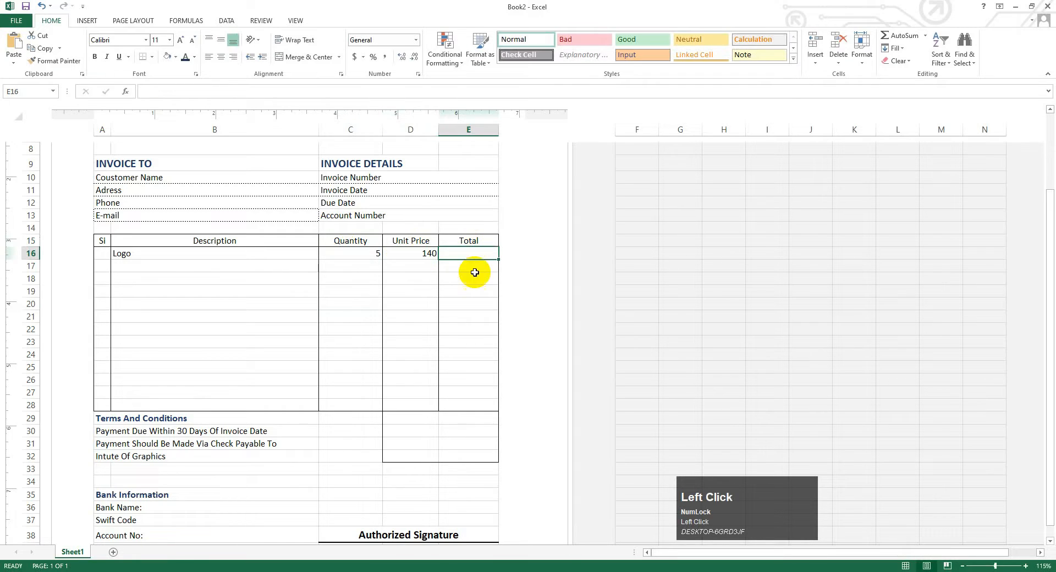
- Enter the second item in row 17: Bussniess Card, quantity 10, unit price 200
left_click(350, 266)
left_click(210, 267)
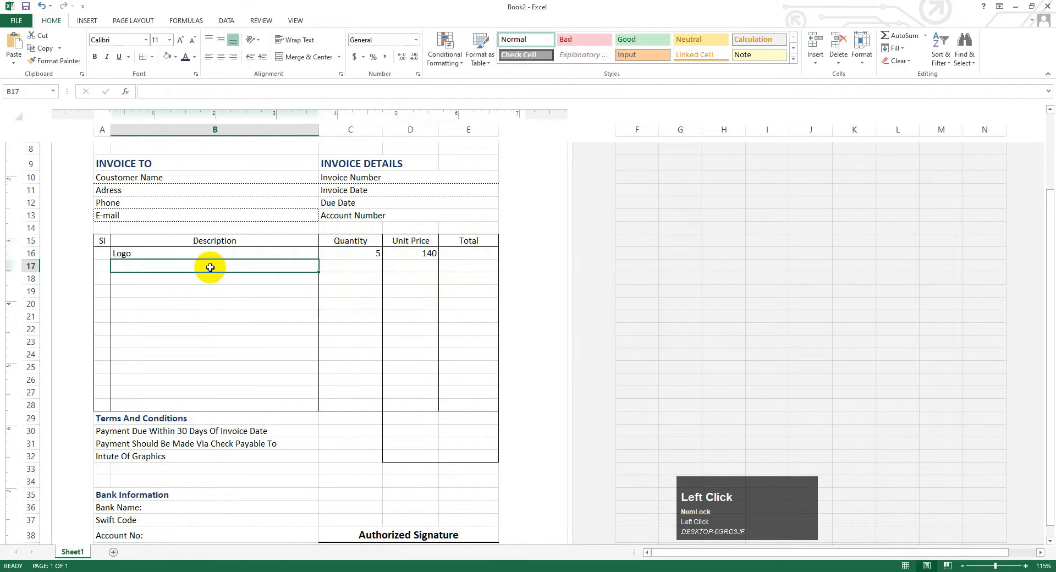
key("Caps_Lock")
type("B")
key("Caps_Lock")
type("ussn")
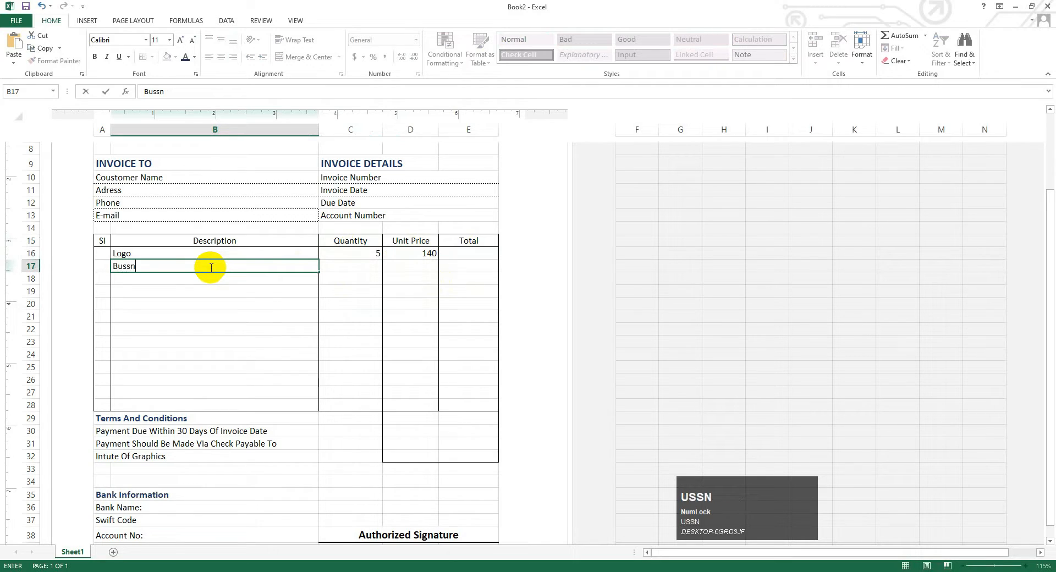
type("iess")
key("Caps_Lock")
type("Card")
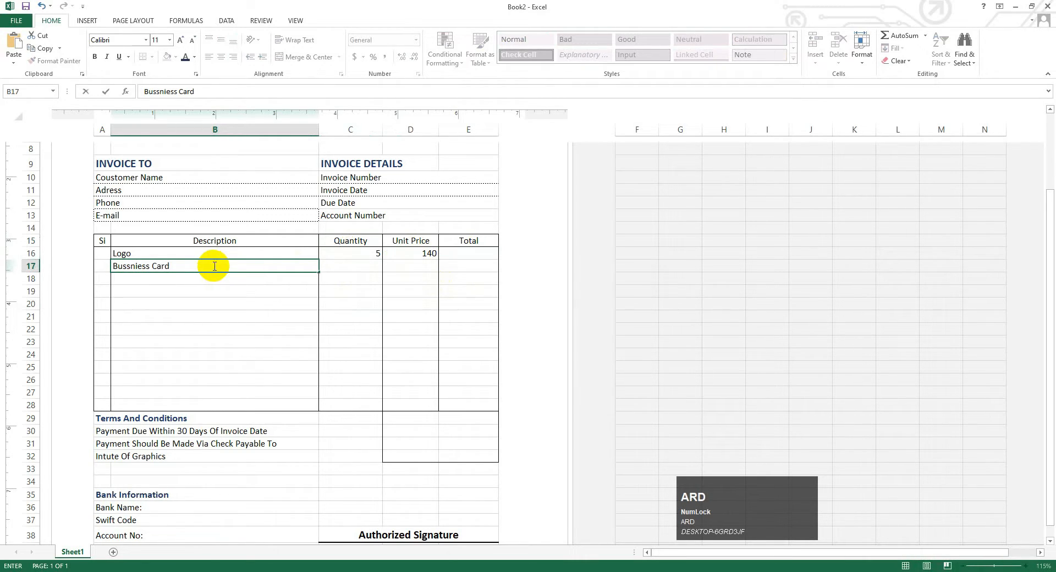
left_click(371, 267)
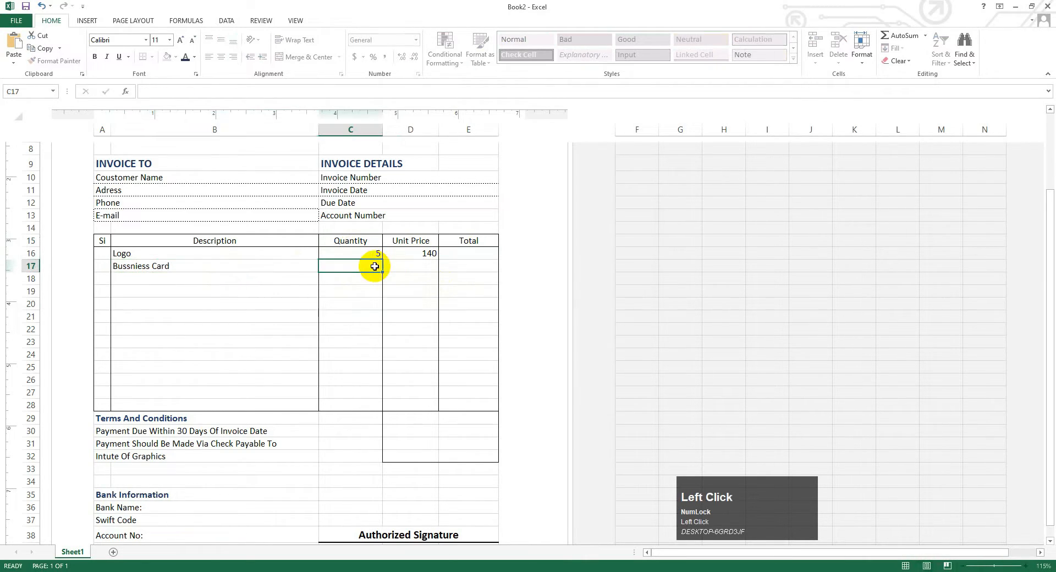
type("10")
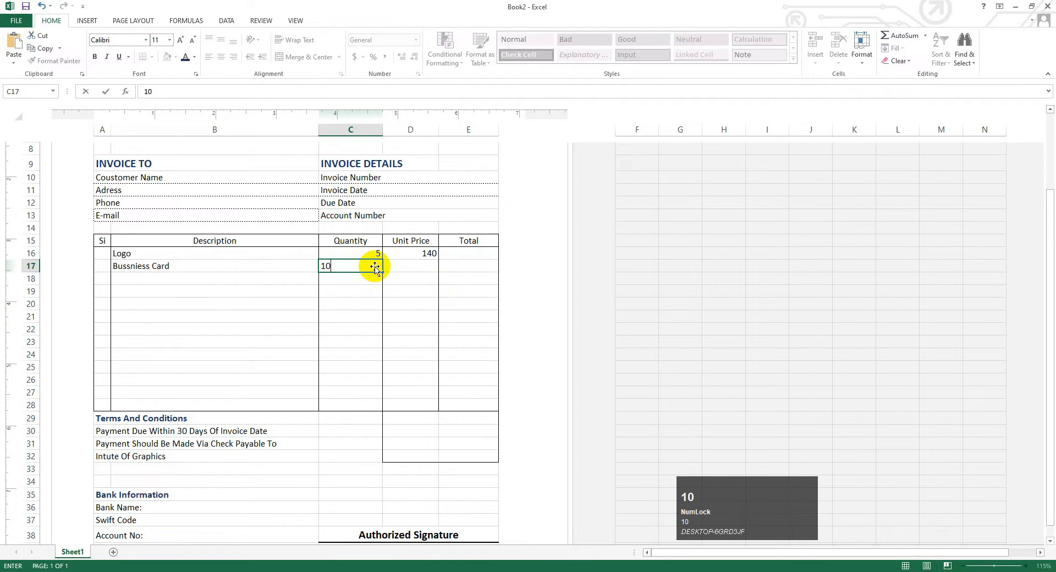
left_click(424, 266)
type("20")
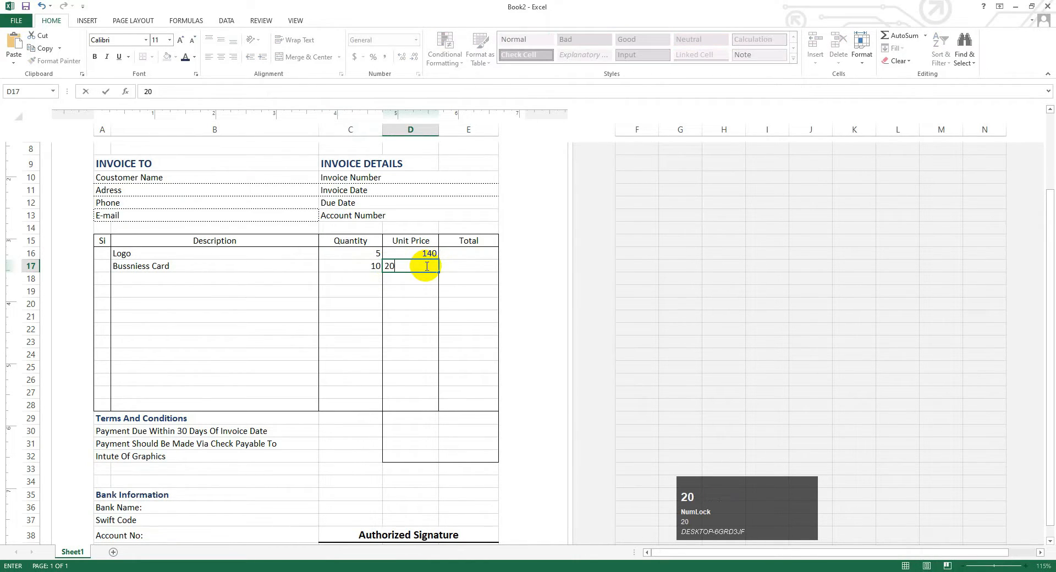
type("0")
left_click(460, 254)
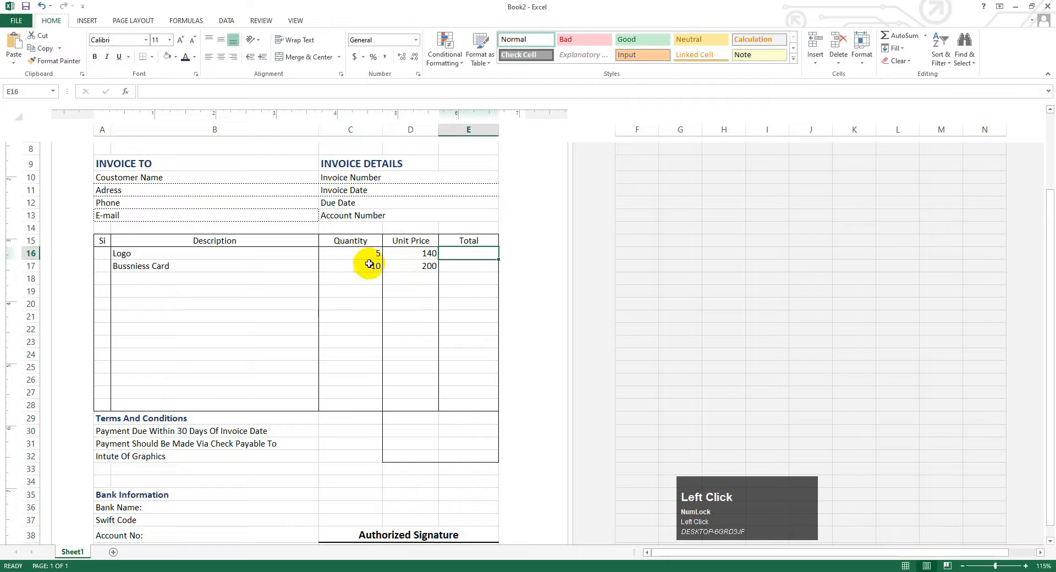
- Center the Quantity cells C16:C28, aligned to the cell bottom
left_click_drag(359, 251, 368, 406)
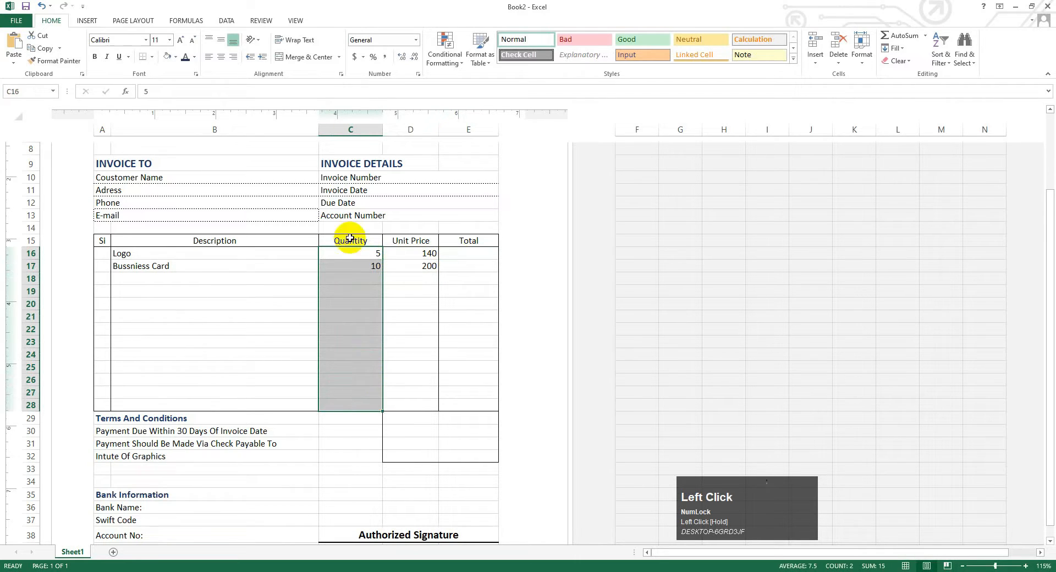
left_click(220, 41)
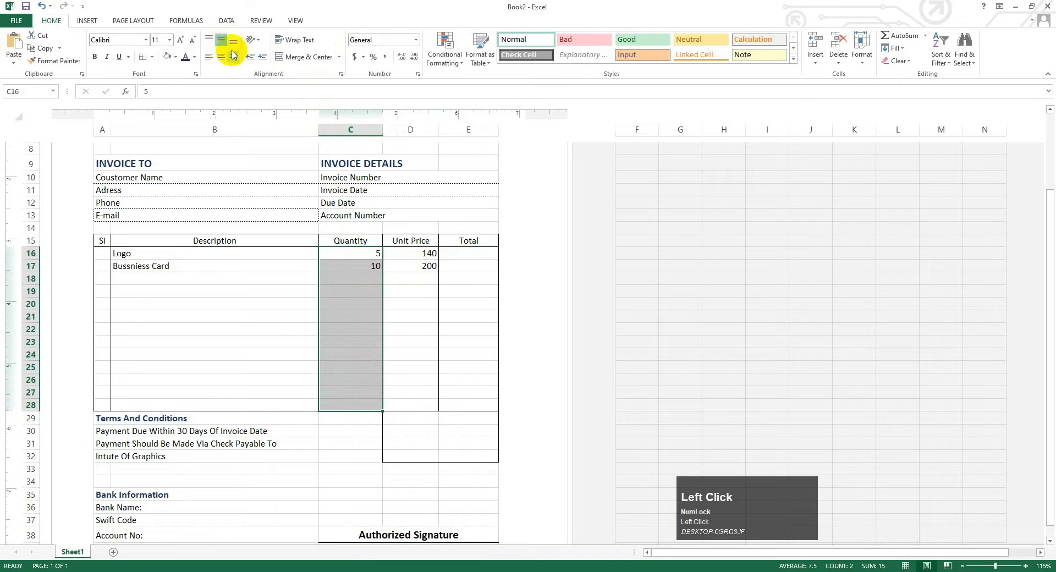
left_click(233, 41)
left_click(221, 57)
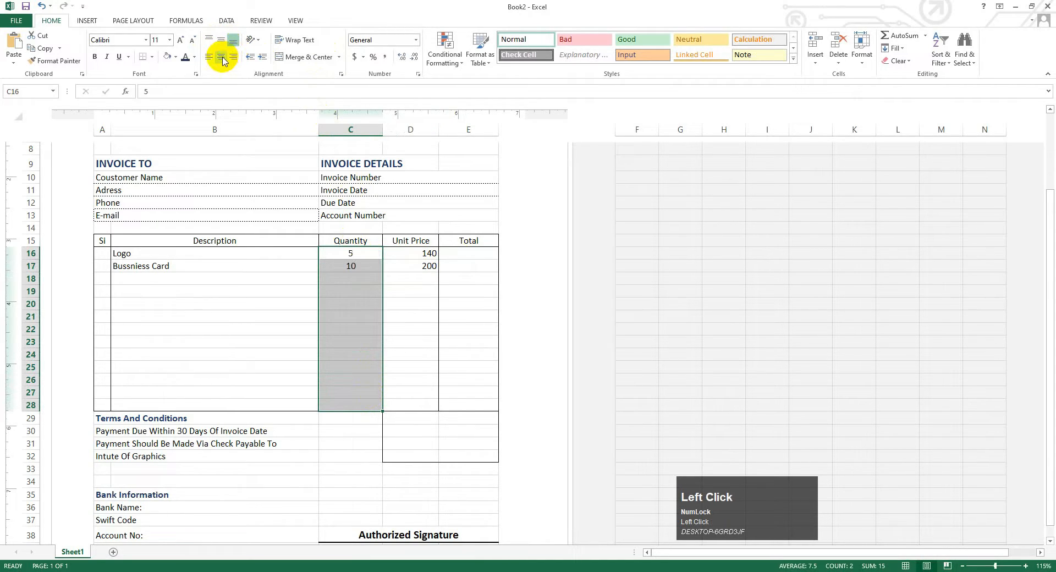
- Center the Unit Price and Total cells D16:E28
left_click_drag(402, 249, 455, 408)
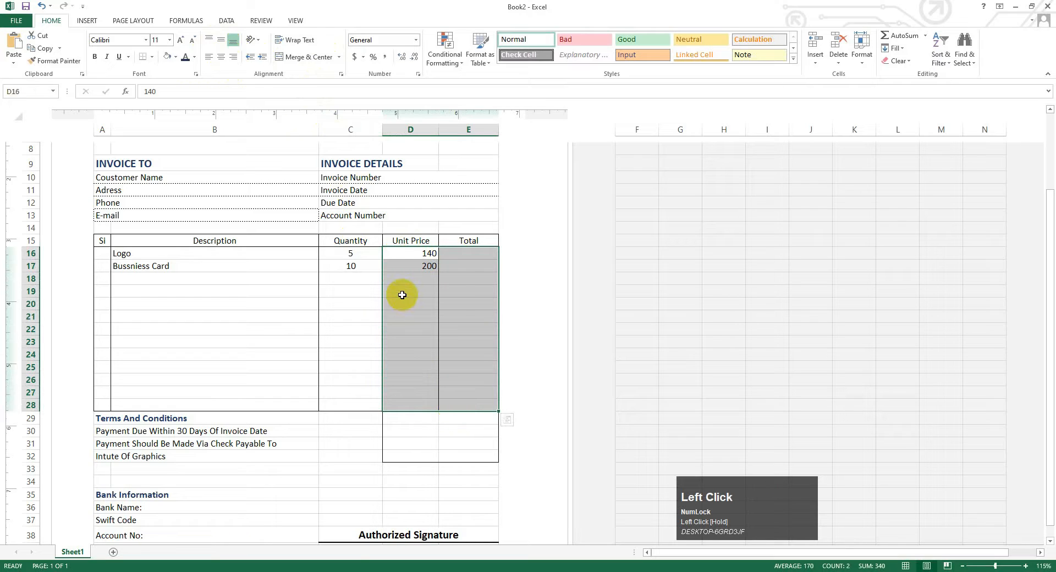
left_click(222, 59)
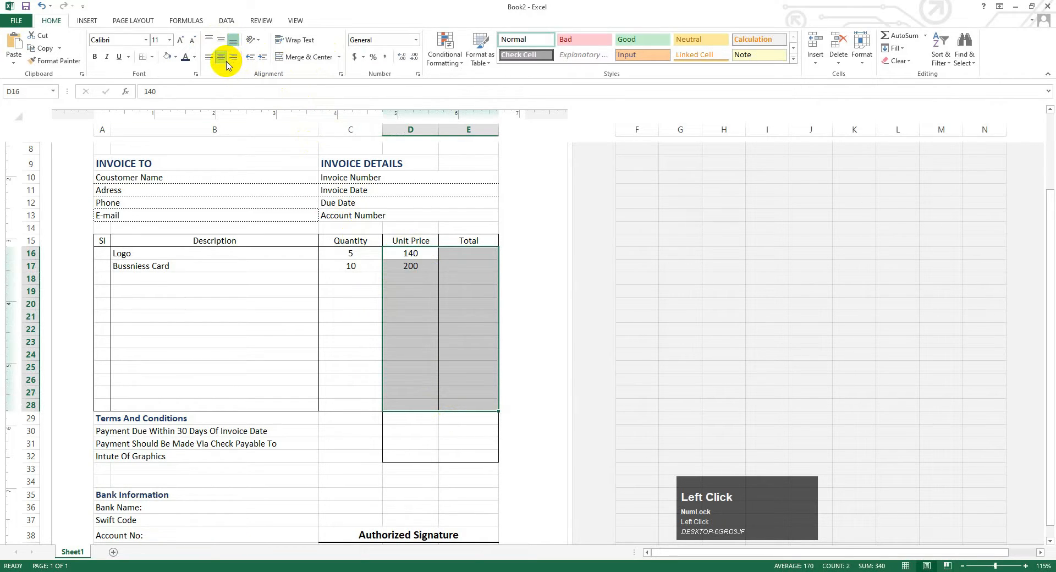
left_click(448, 313)
left_click_drag(397, 406, 410, 392)
scroll(454, 268, "up", 1)
left_click(462, 292)
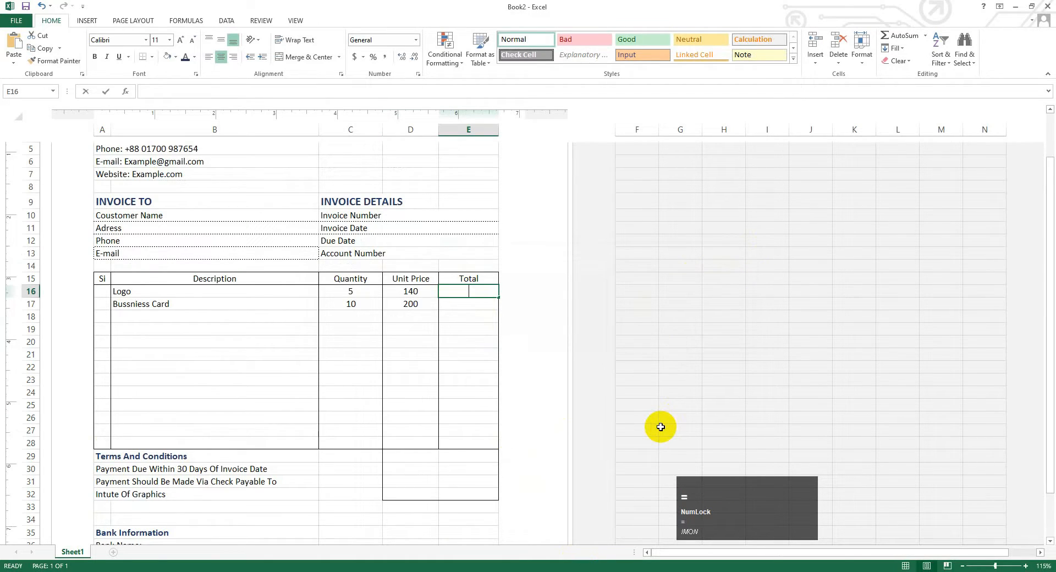
- Start E16's formula with the condition =IF(AND(C16>0,D16>0), testing quantity and unit price
type("=if")
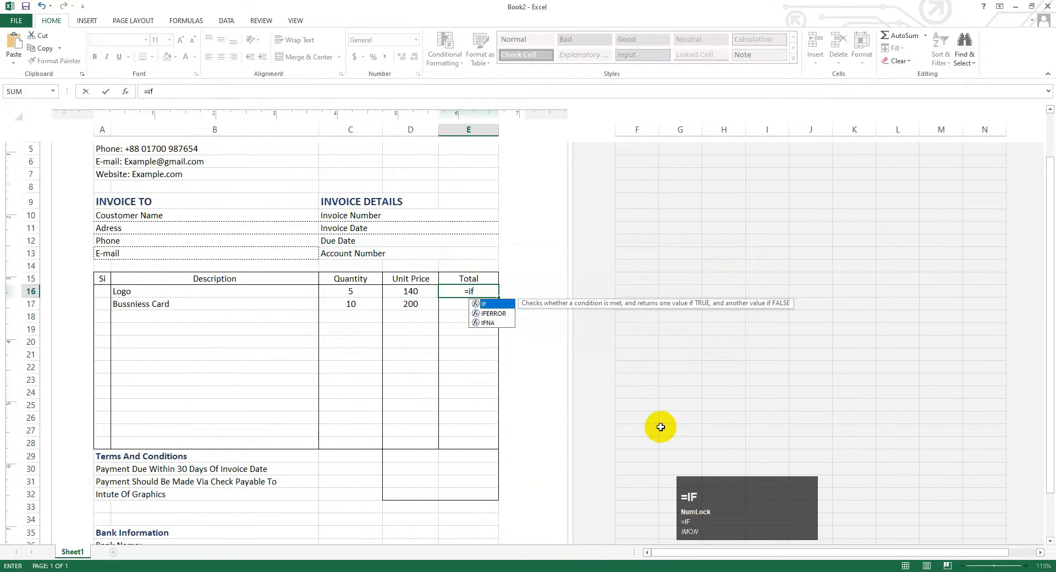
key("shift")
type("(A")
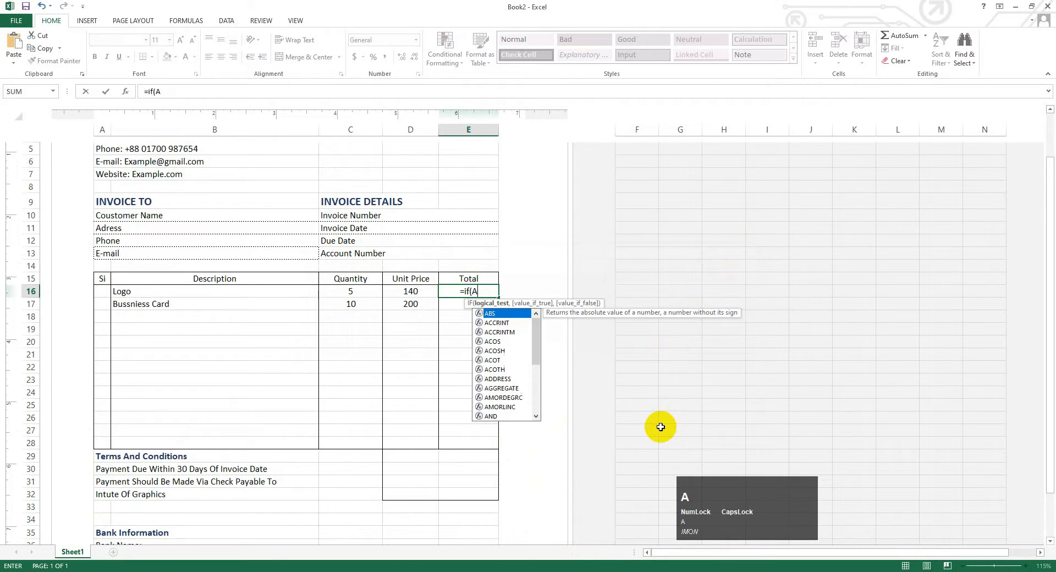
type("ND")
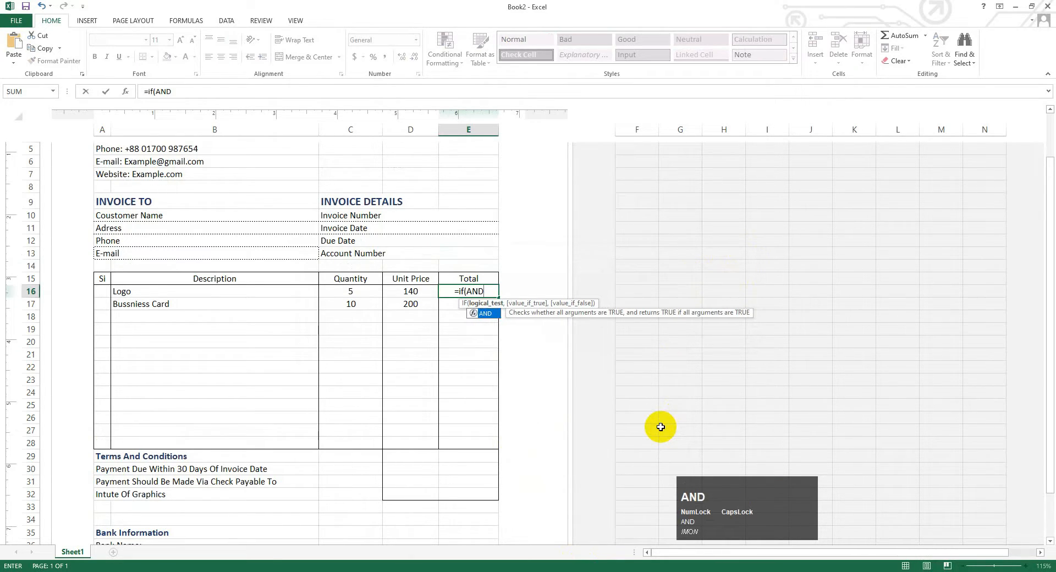
key("Caps_Lock")
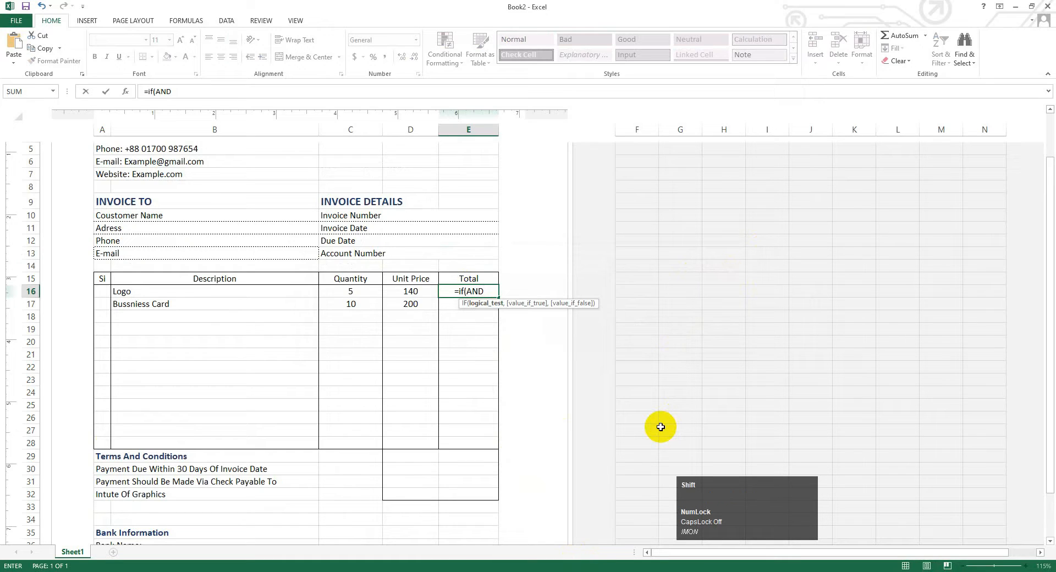
type("(")
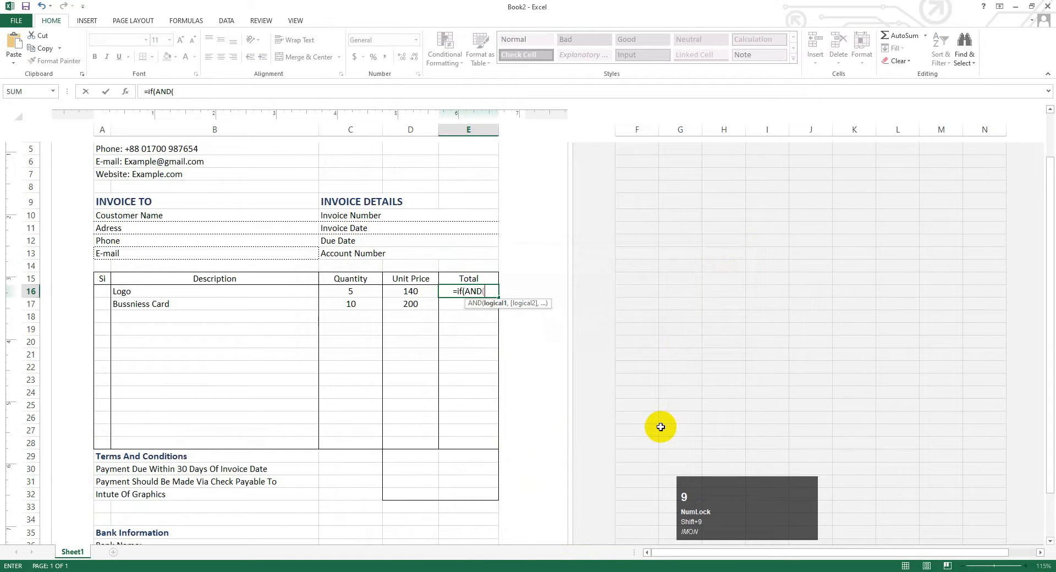
left_click(360, 294)
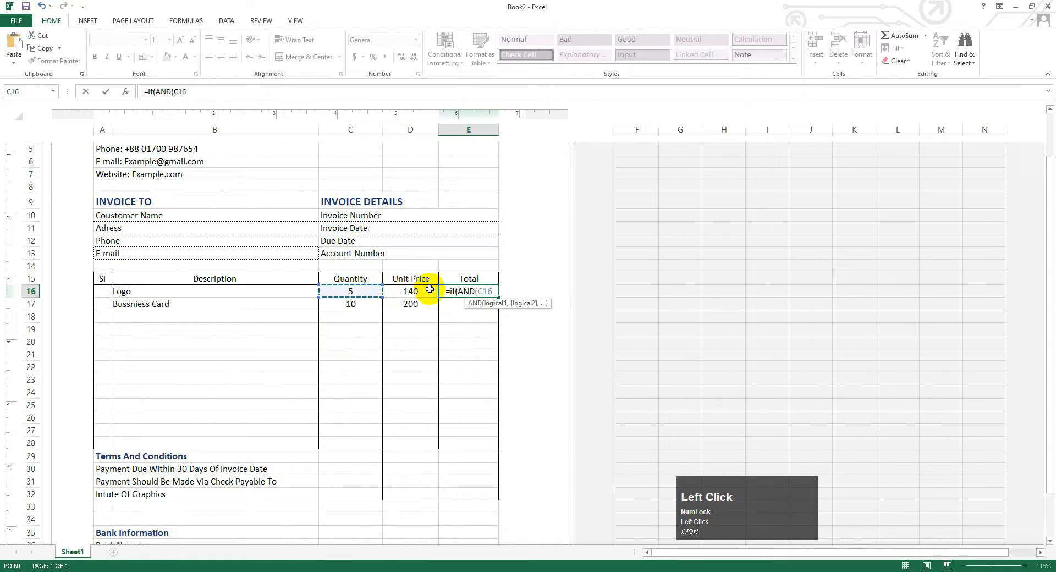
type(">")
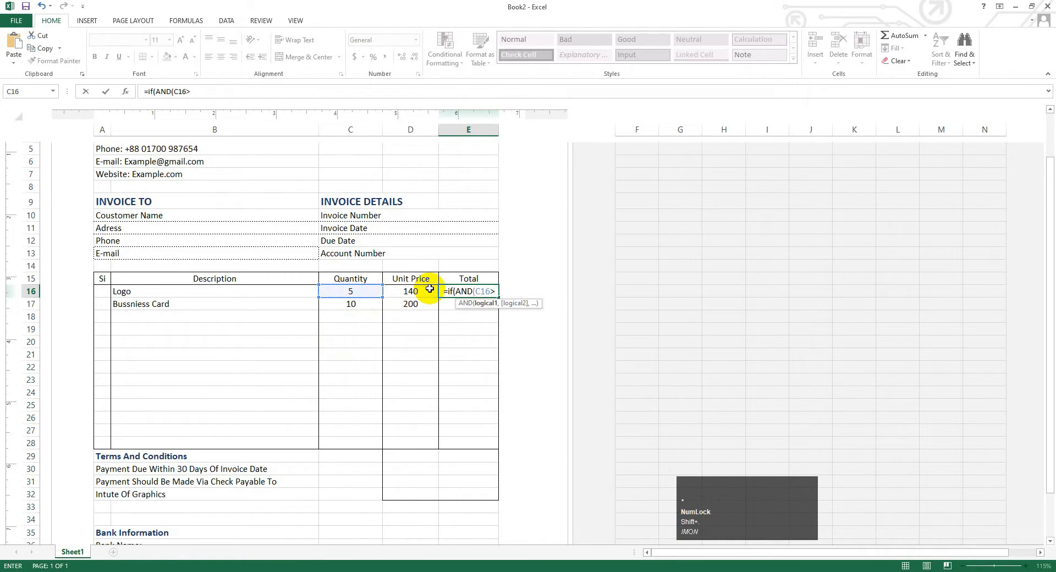
type("0")
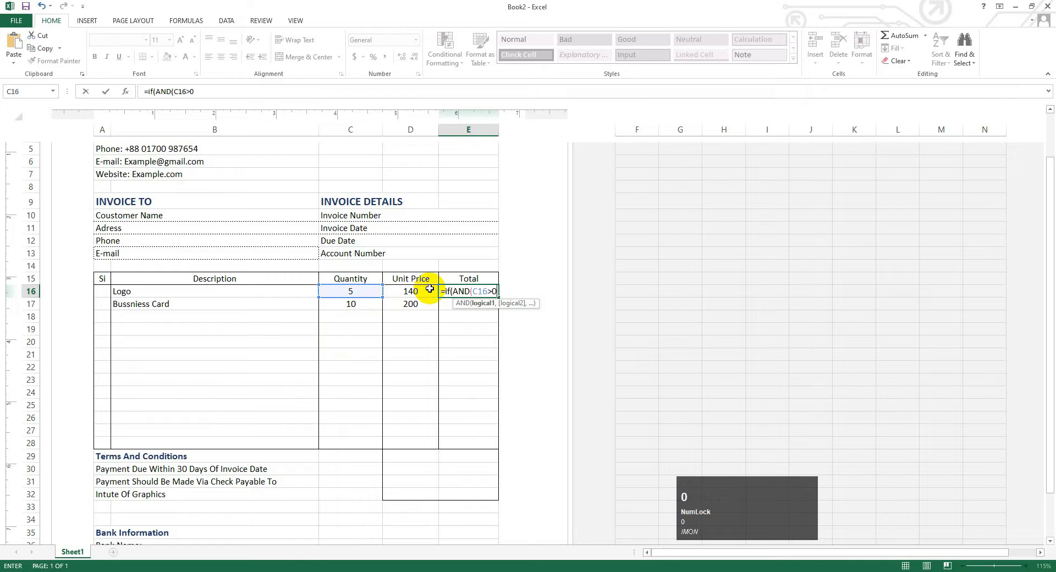
type(",")
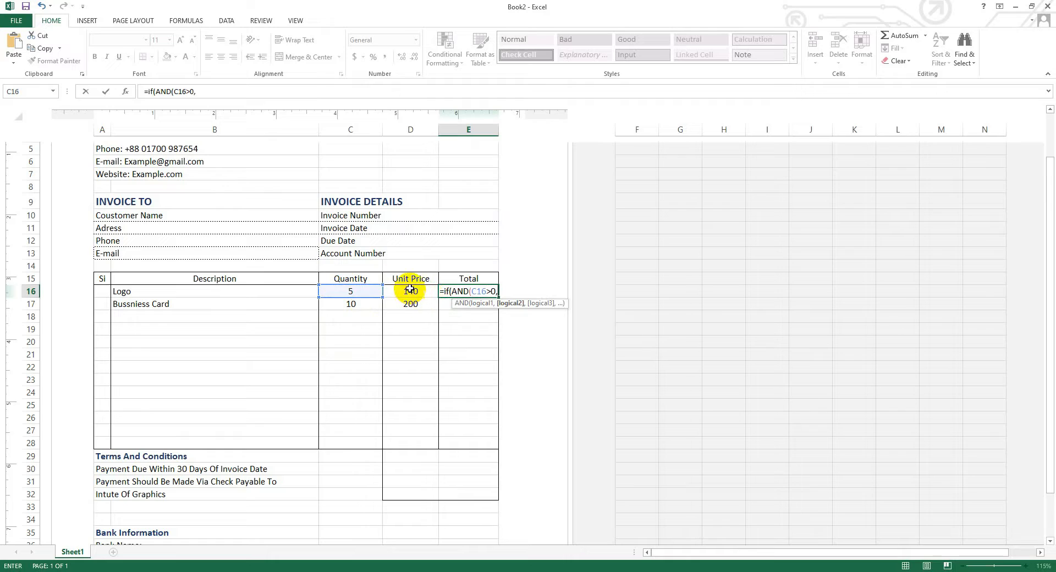
left_click(410, 289)
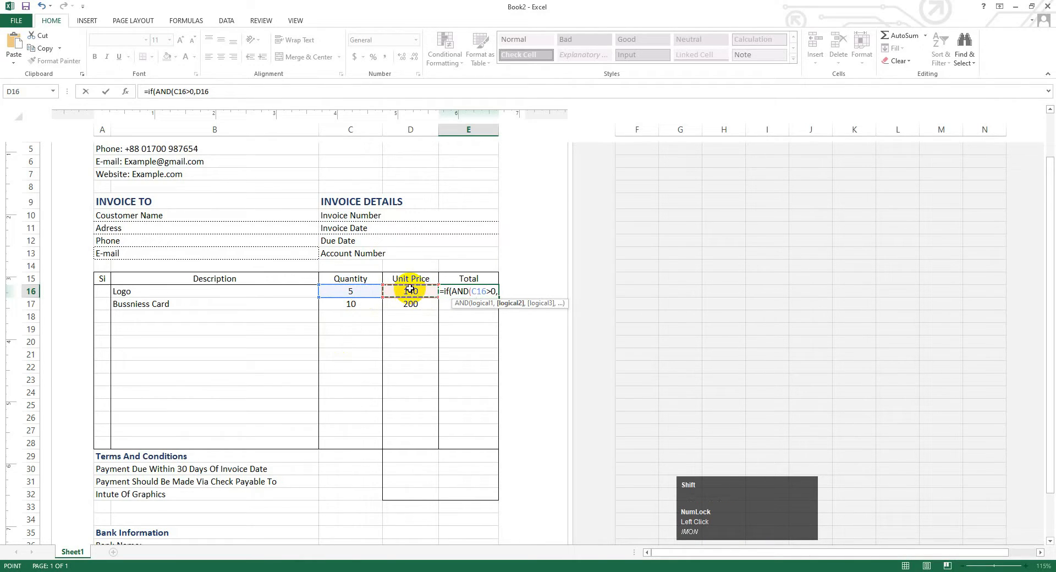
type(">0")
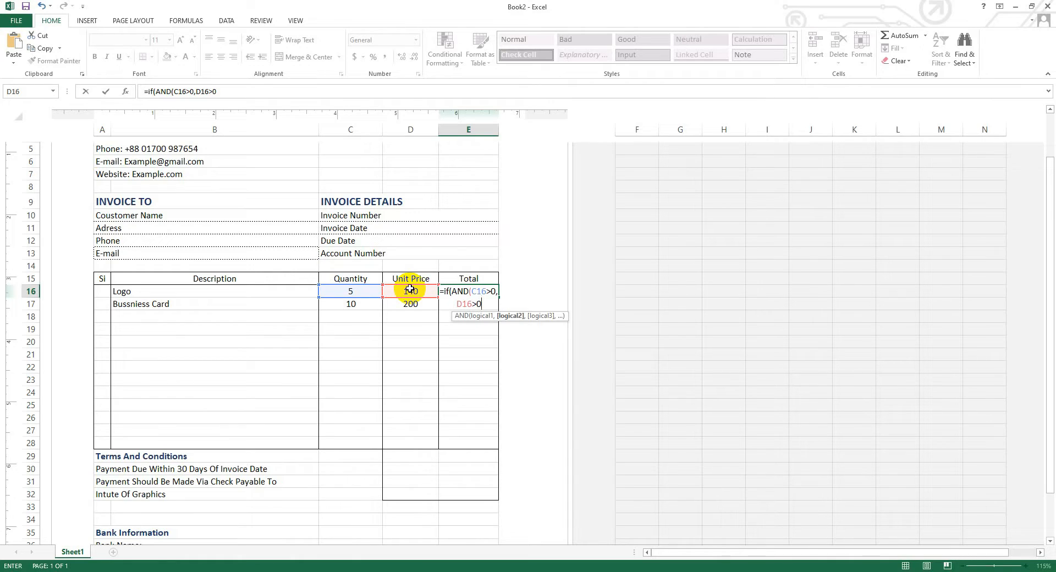
key("shift")
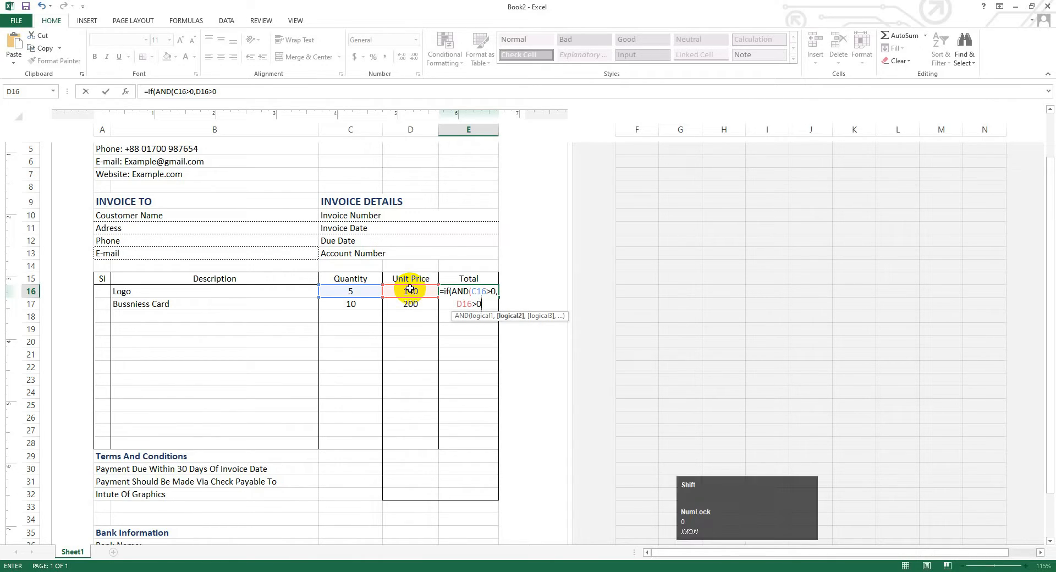
type("),")
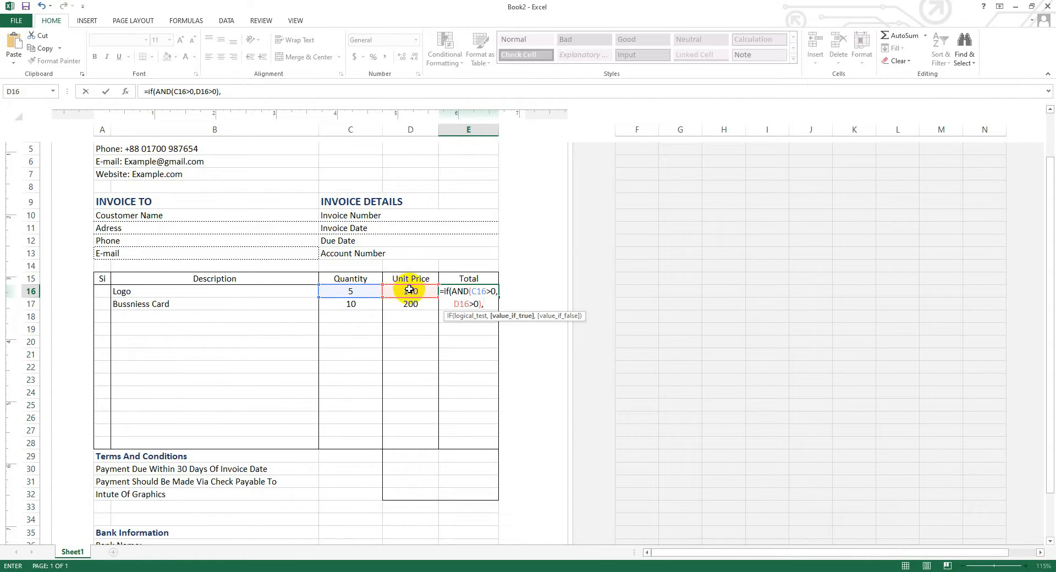
- Finish the IF so it returns C16*D16, showing 700 as the Logo total
left_click(406, 292)
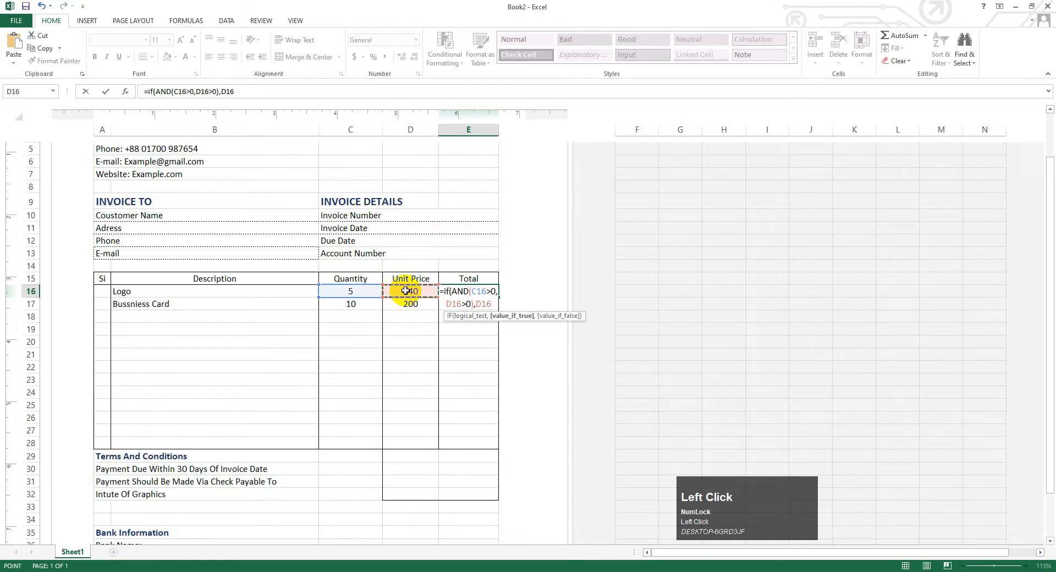
left_click(368, 293)
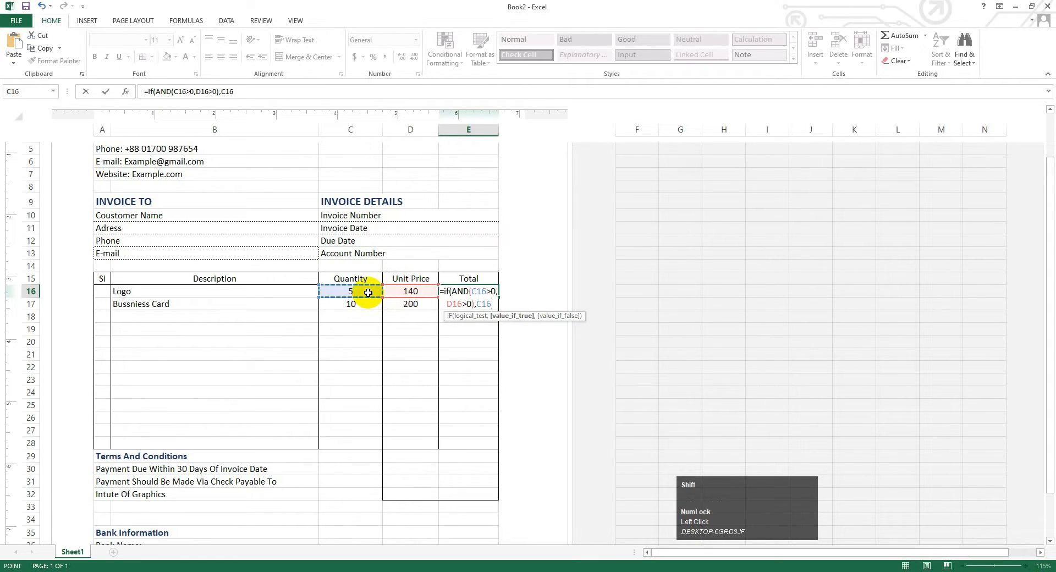
type("*")
left_click(404, 292)
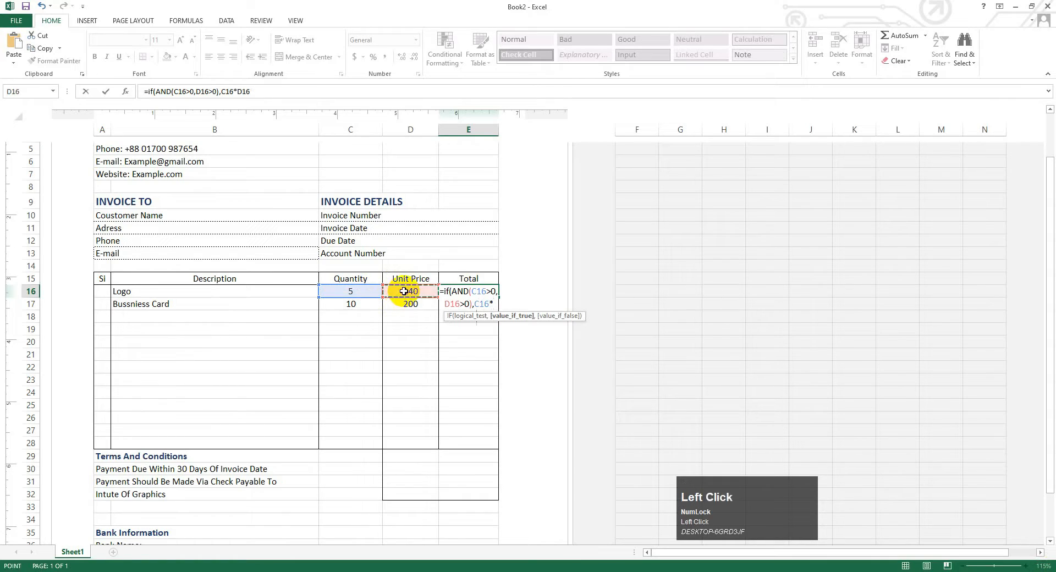
left_click(367, 292)
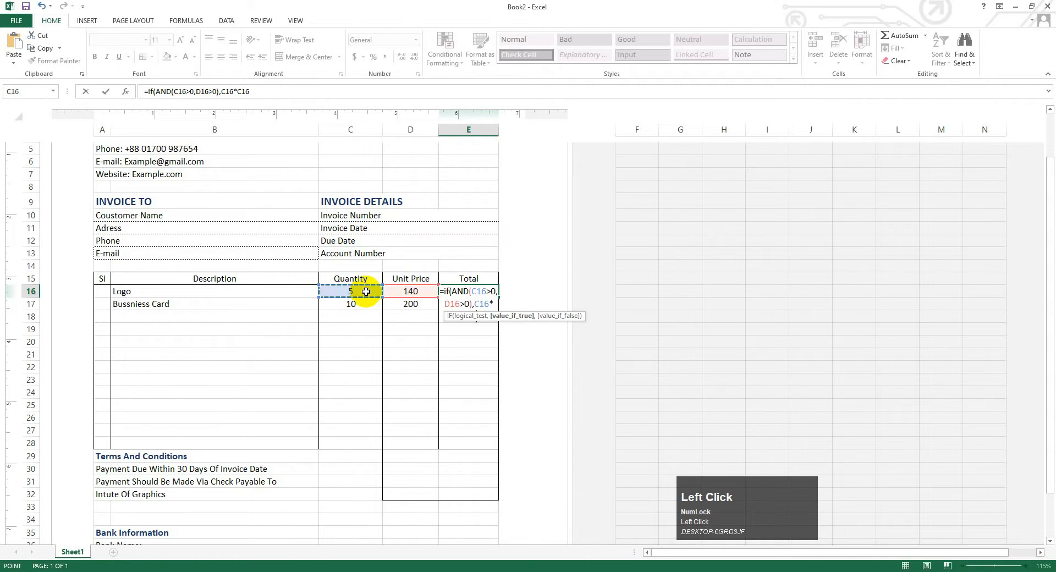
left_click(495, 305)
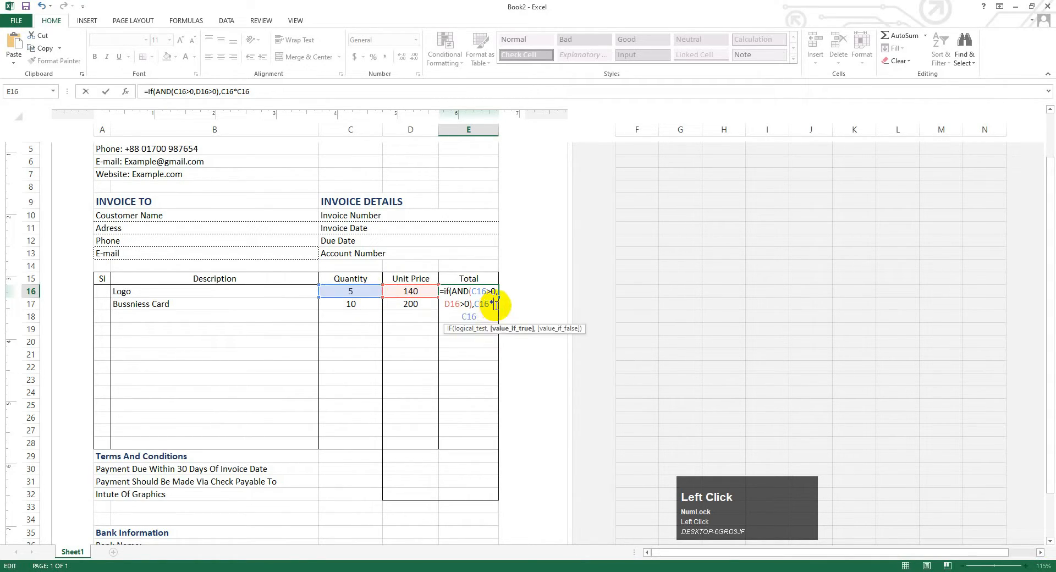
key("BackSpace")
key("BackSpace")
key("BackSpace")
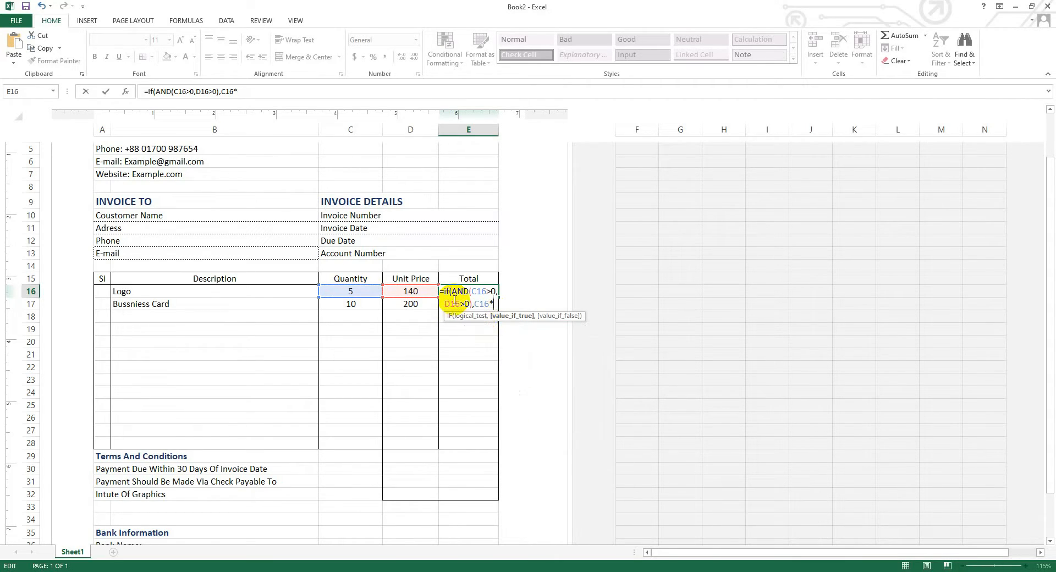
left_click(421, 291)
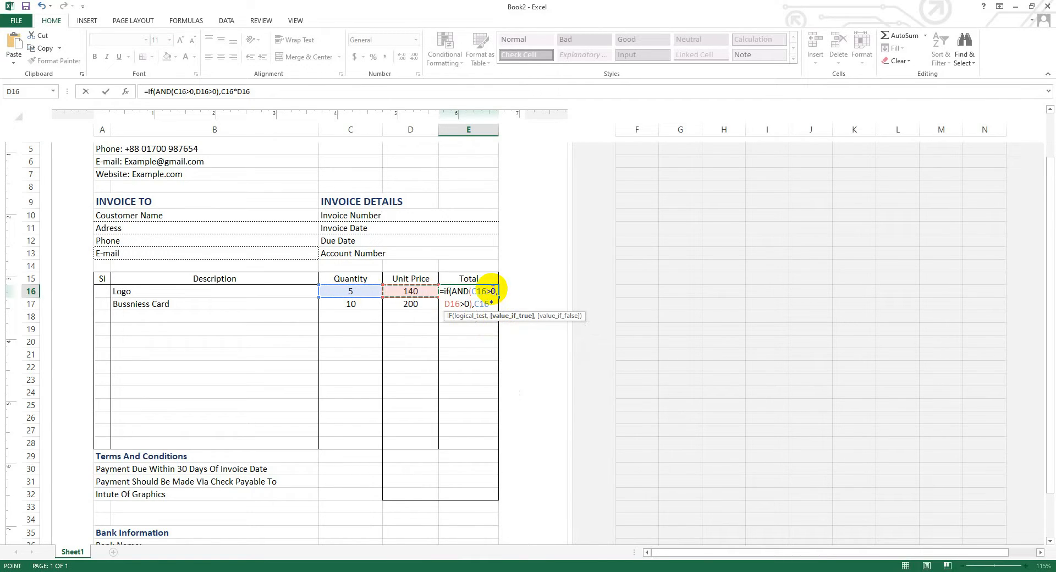
type(",")
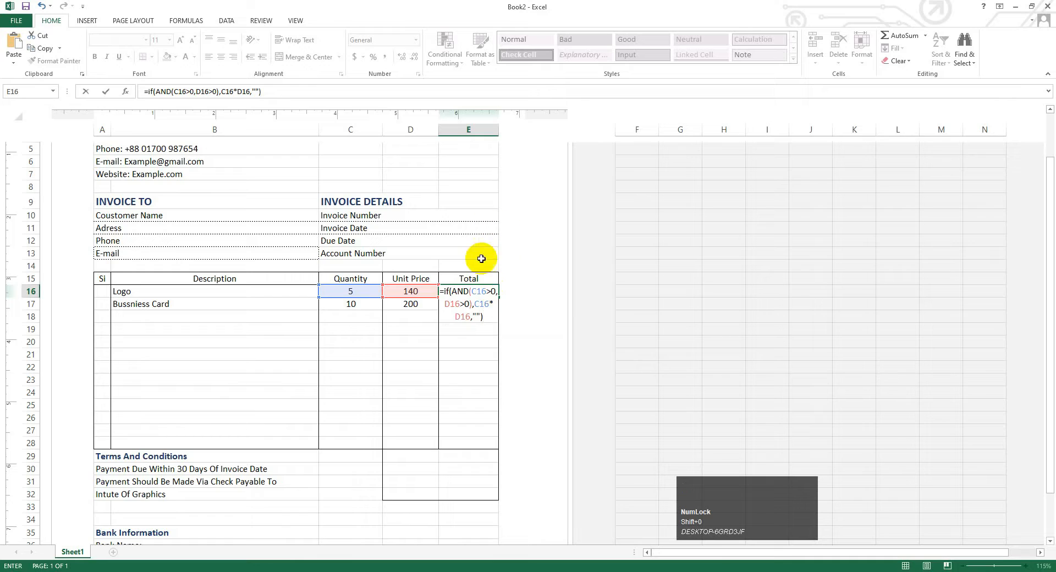
left_click(486, 348)
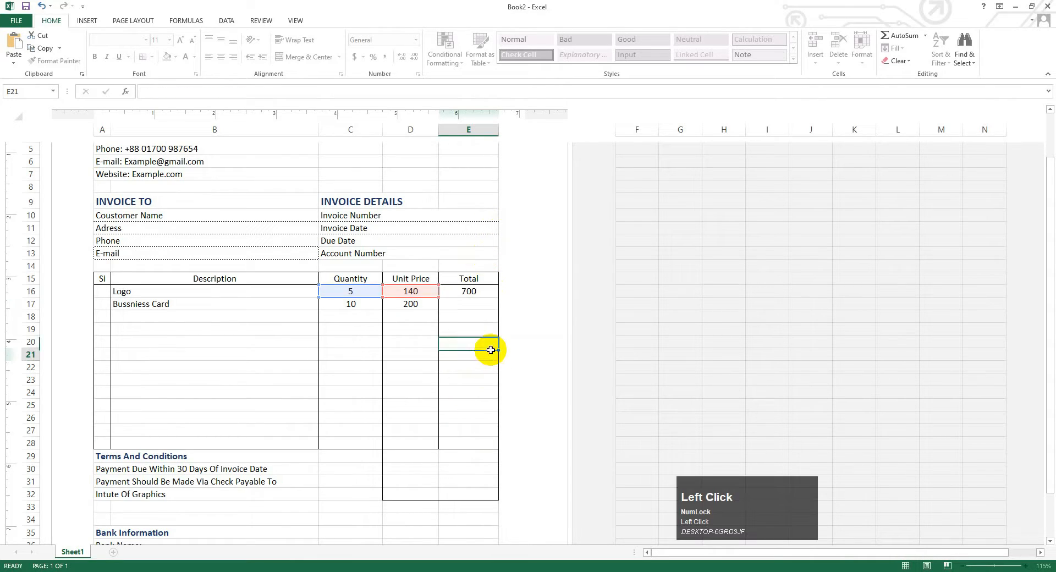
- Copy E16's Total formula down through row 28
left_click(496, 294)
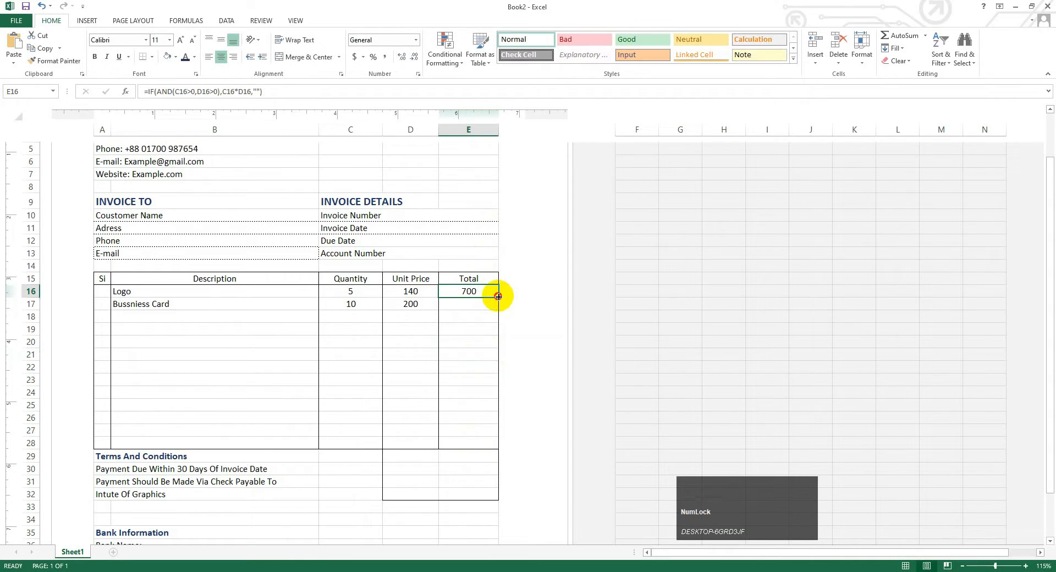
left_click_drag(498, 297, 501, 448)
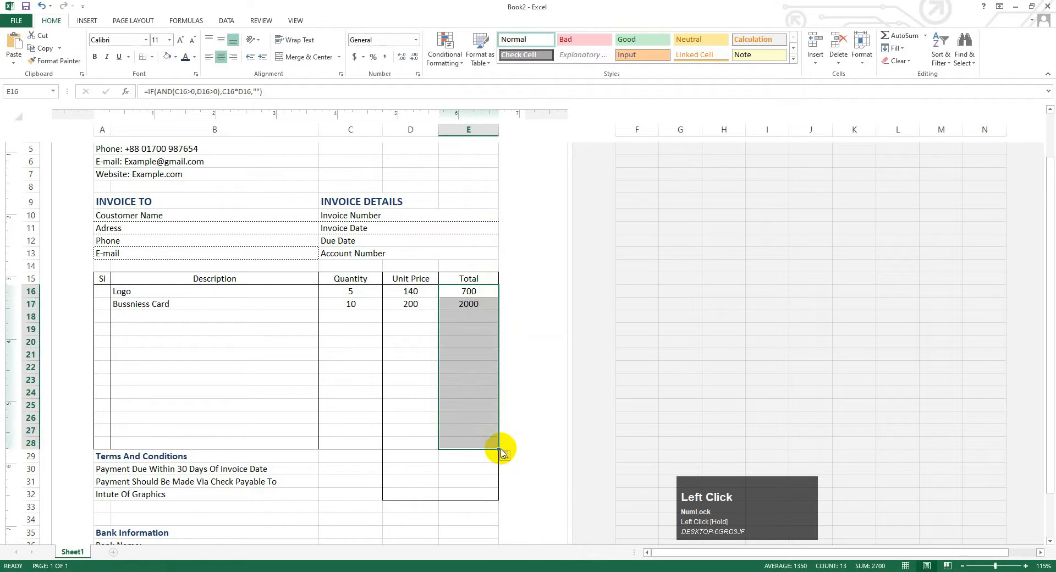
left_click(400, 304)
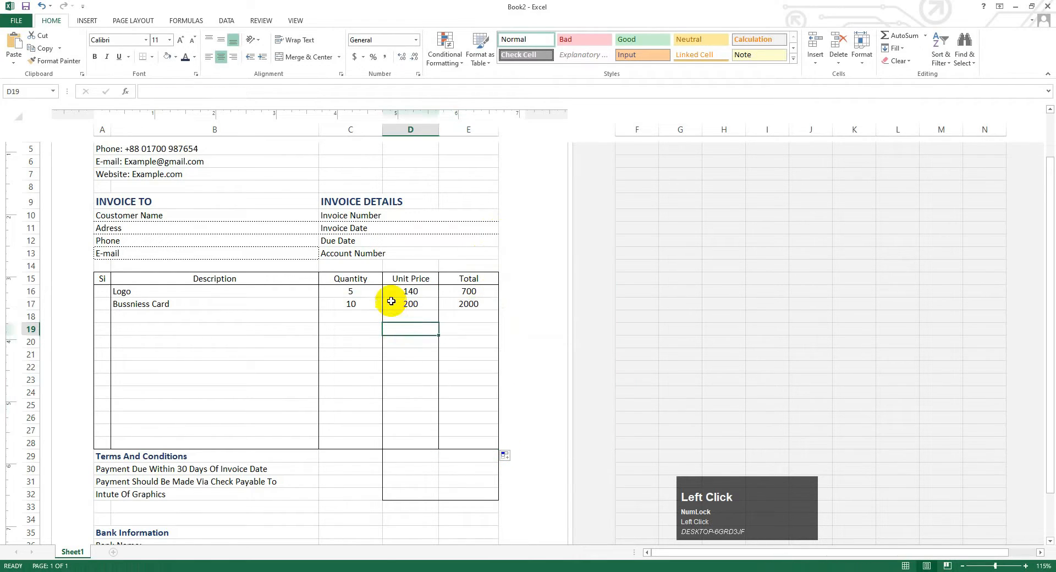
- Format the Unit Price and Total cells D16:E28 as Currency
left_click_drag(349, 290, 499, 424)
left_click(416, 301)
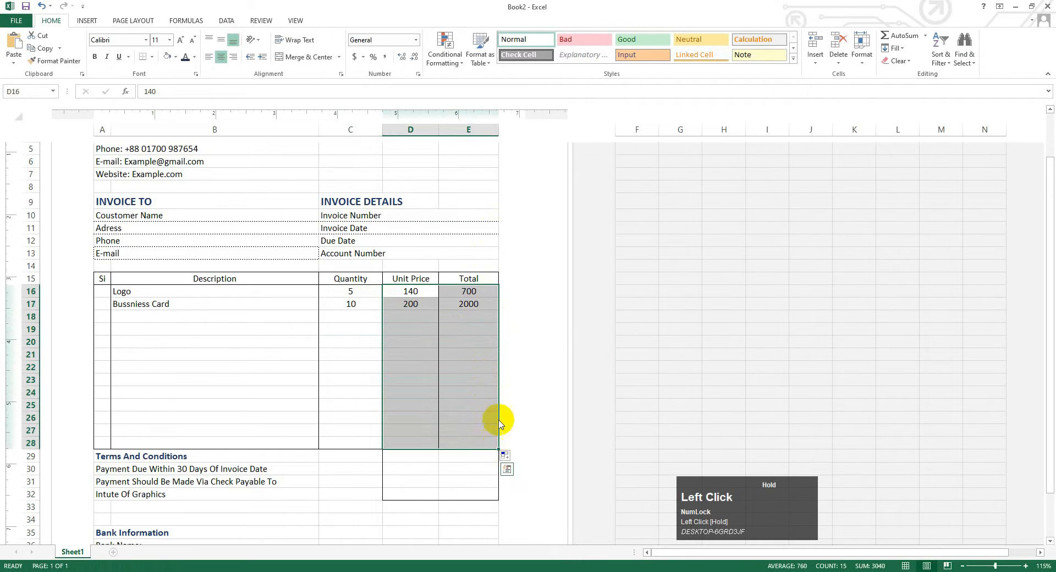
left_click(415, 39)
left_click(408, 105)
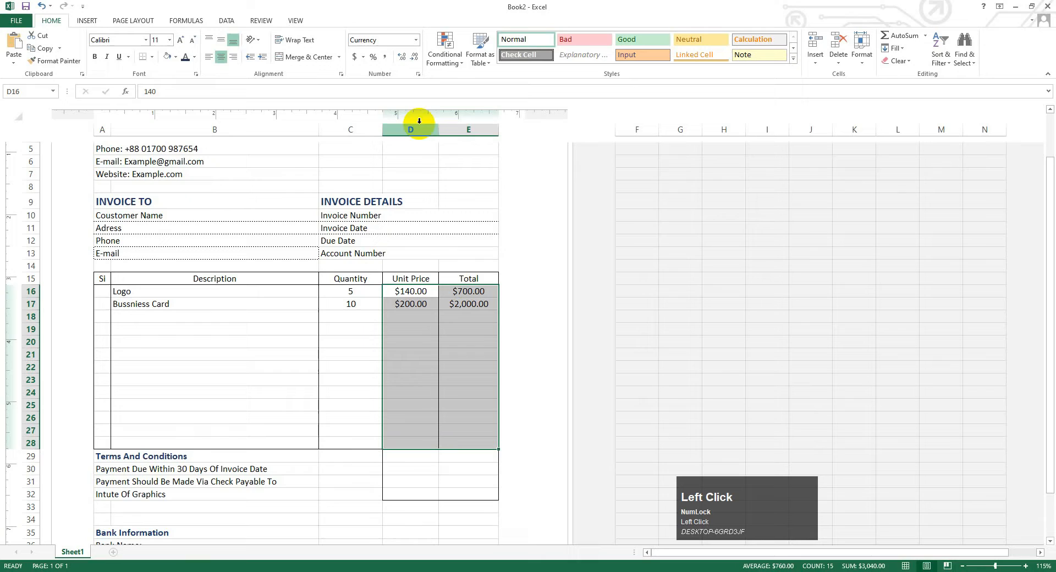
left_click(460, 345)
- Enter a row-18 item: Logo, quantity 4, unit price 57, totalling $228.00
left_click(179, 313)
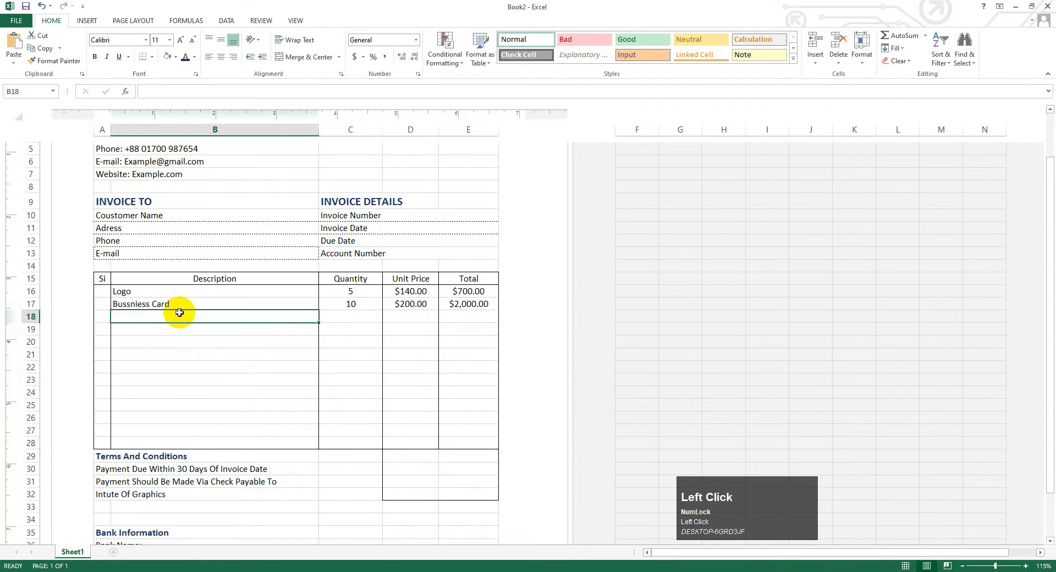
type("Lo")
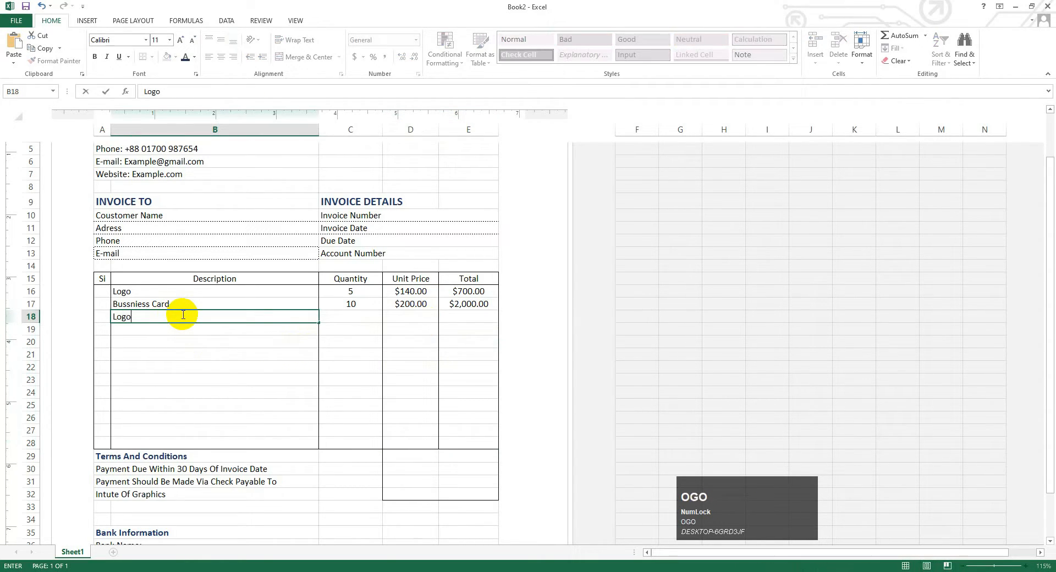
type("go")
left_click(338, 322)
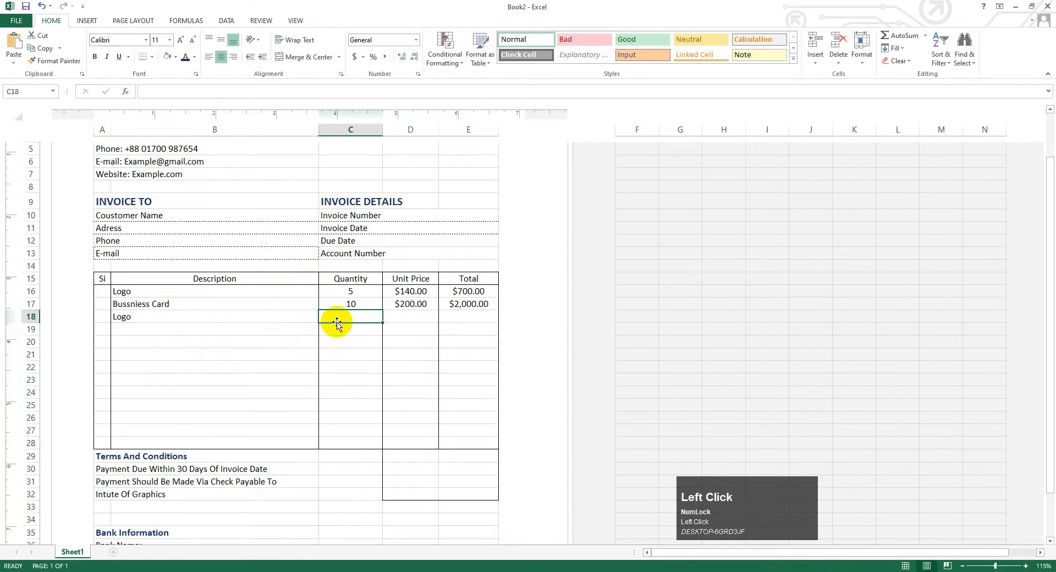
type("4")
left_click(418, 322)
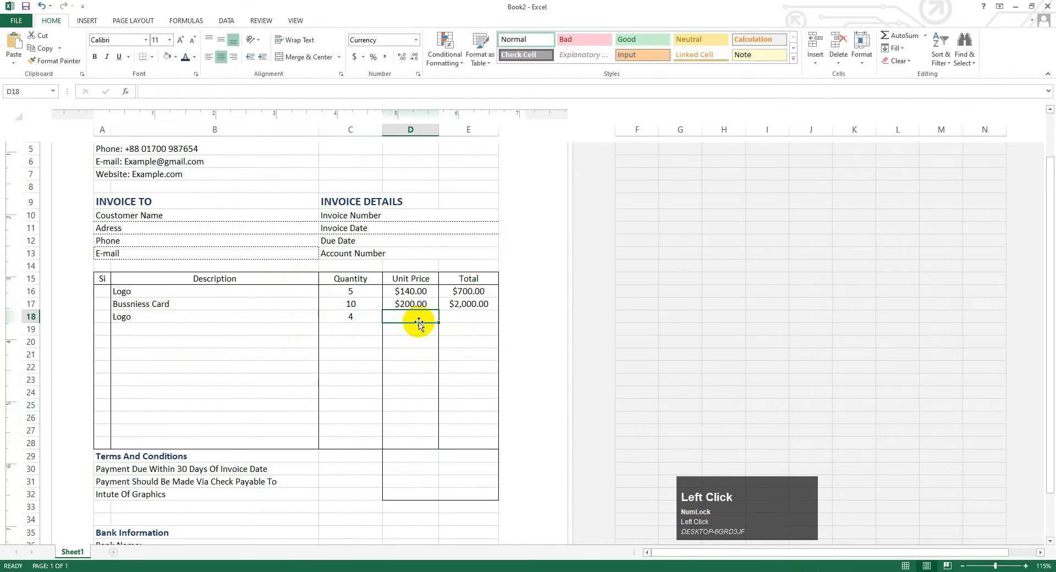
type("5")
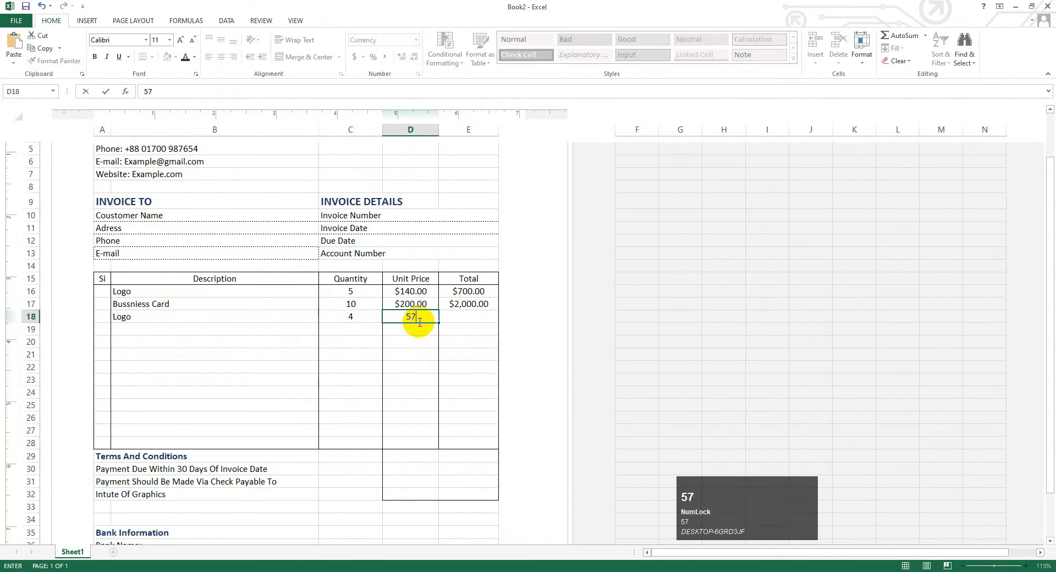
type("7")
left_click(465, 315)
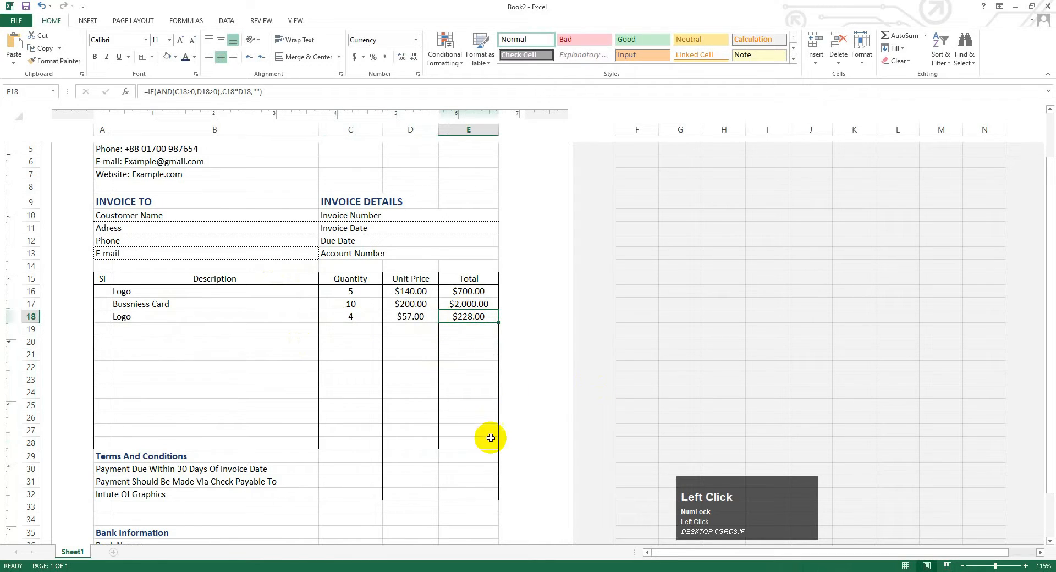
left_click(416, 458)
key("Caps_Lock")
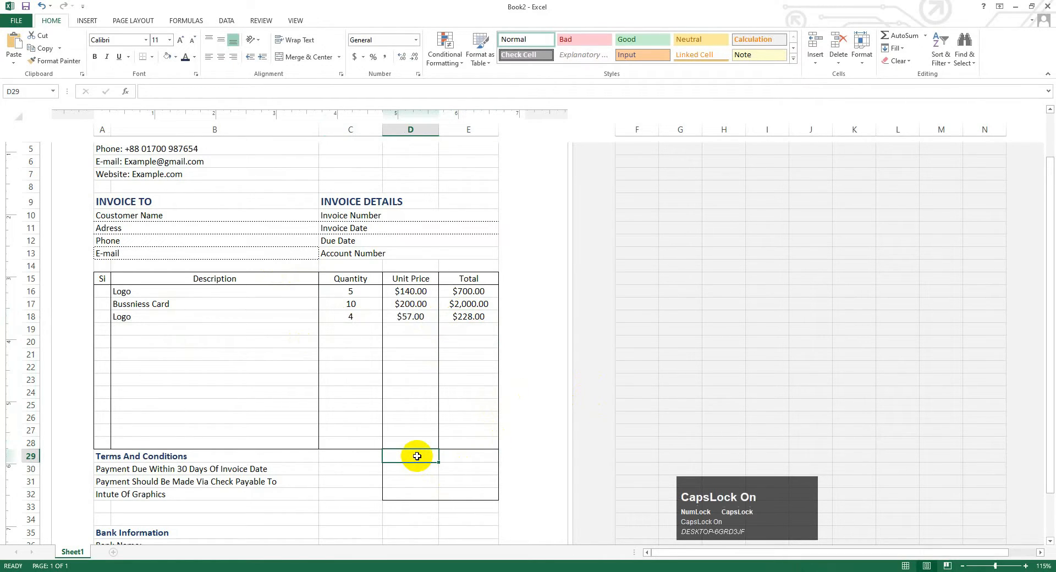
- Type the labels Sub-Total in D29 and Vat/Tax in D30
type("Sub Total")
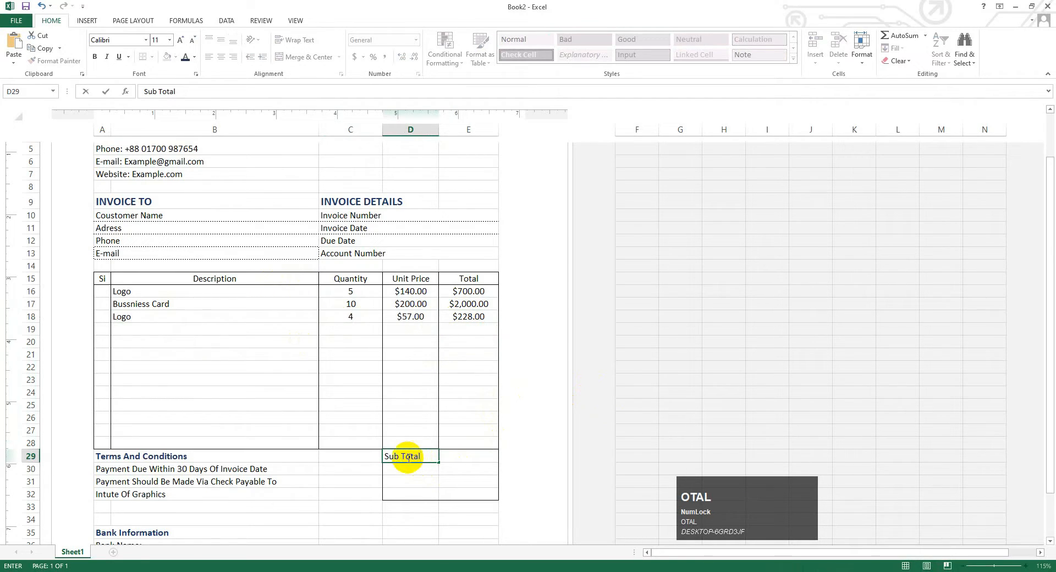
left_click(402, 457)
type("-")
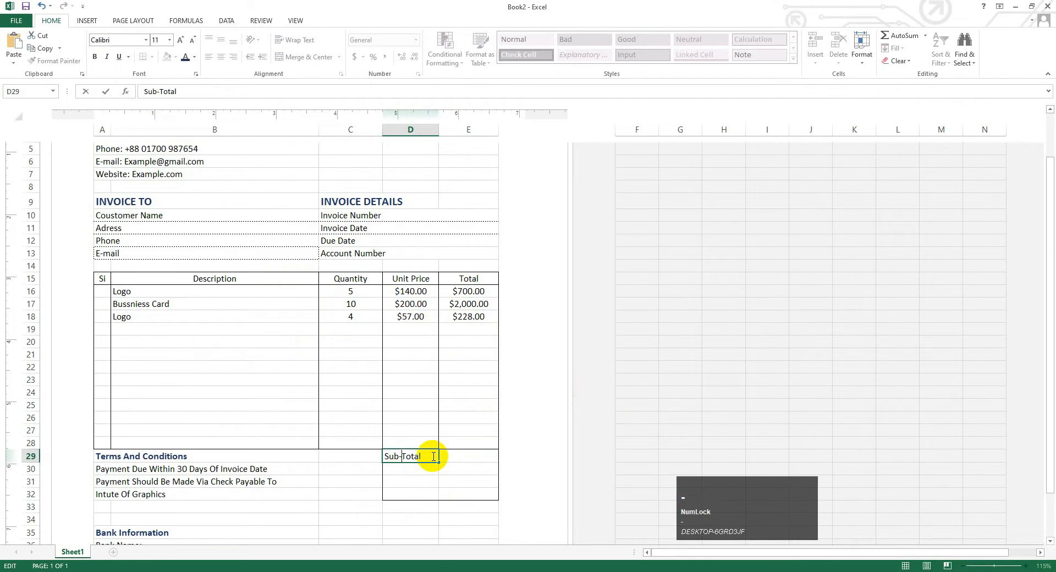
left_click(422, 472)
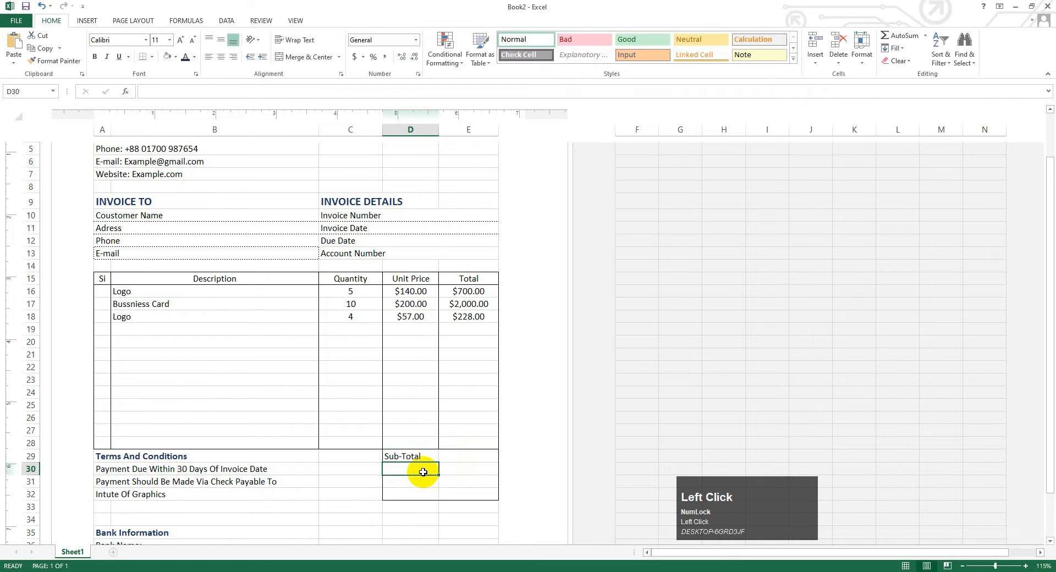
key("Caps_Lock")
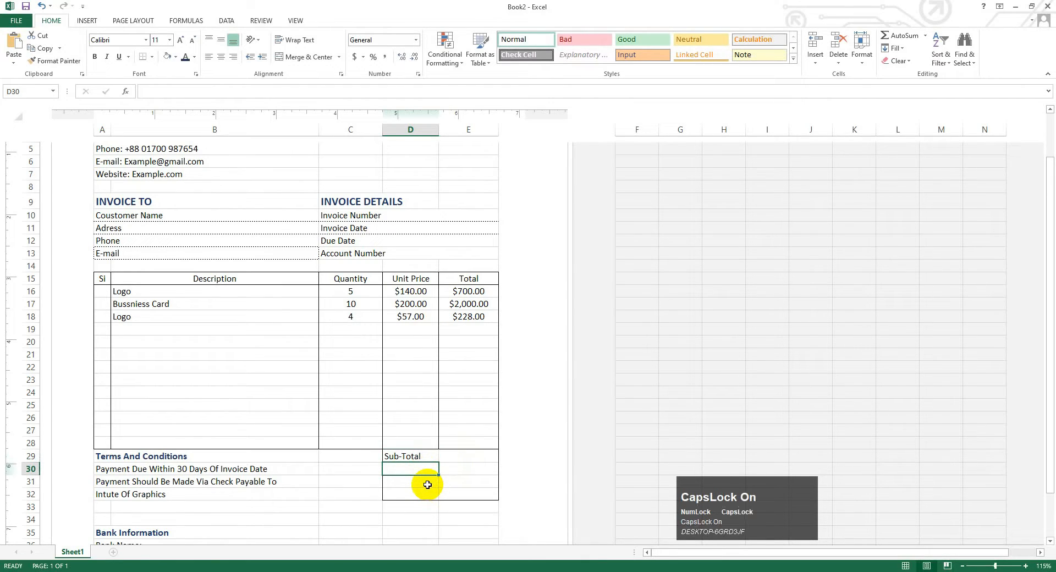
type("V")
key("Caps_Lock")
type("at")
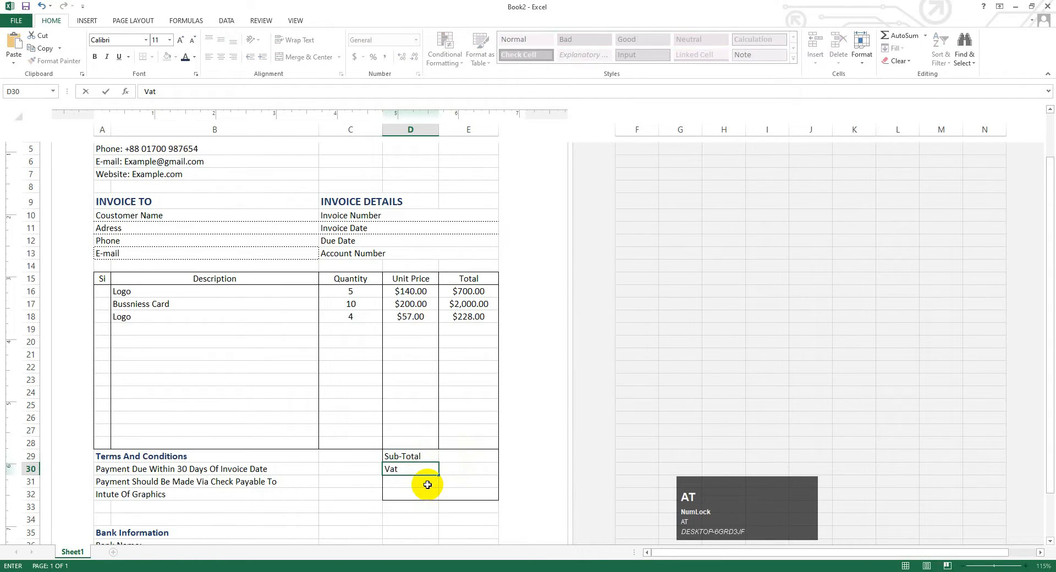
key("Caps_Lock")
type("/")
type("T")
key("Caps_Lock")
type("ax")
left_click(445, 471)
- Type the labels Disscount in D31 and Grand Total in D32
left_click(407, 482)
key("Caps_Lock")
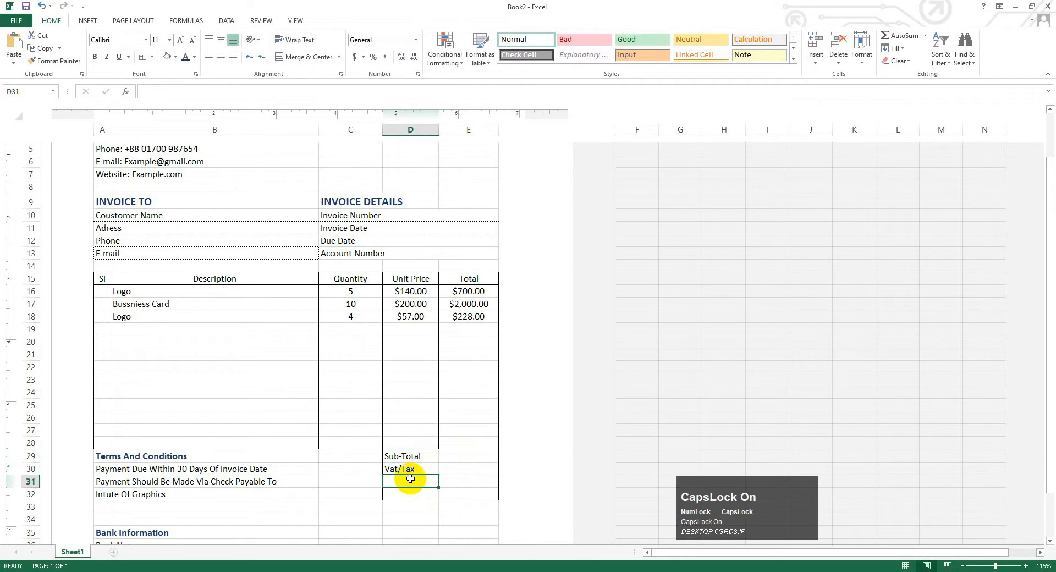
type("D")
key("Caps_Lock")
type("is")
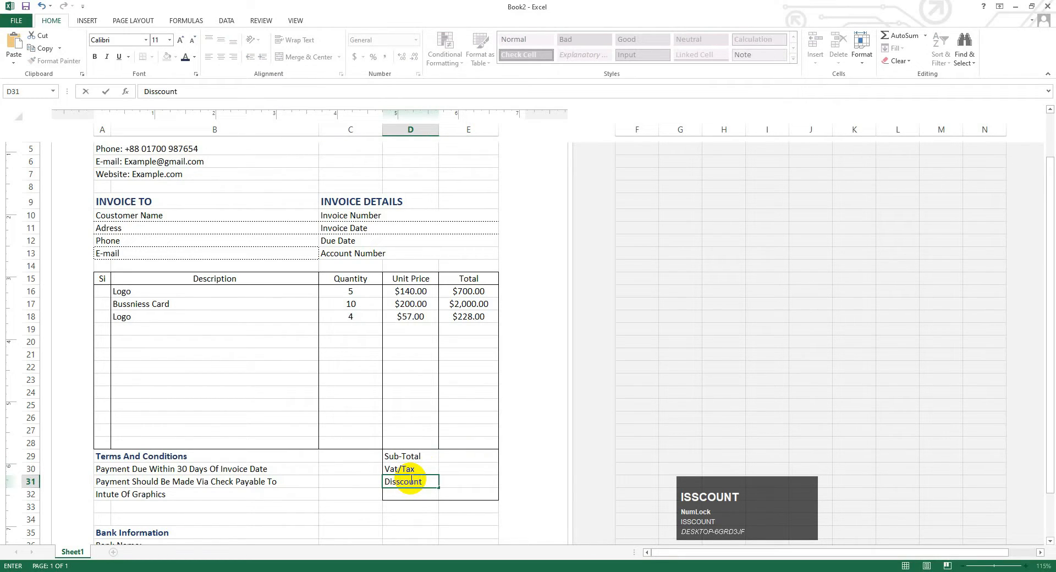
type("scount")
left_click(418, 495)
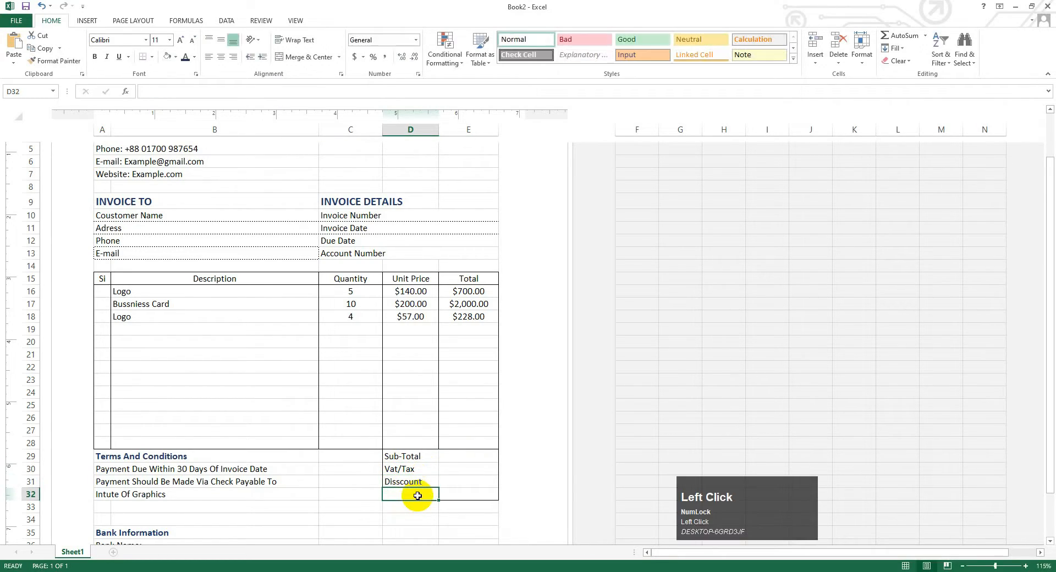
key("Caps_Lock")
type("G")
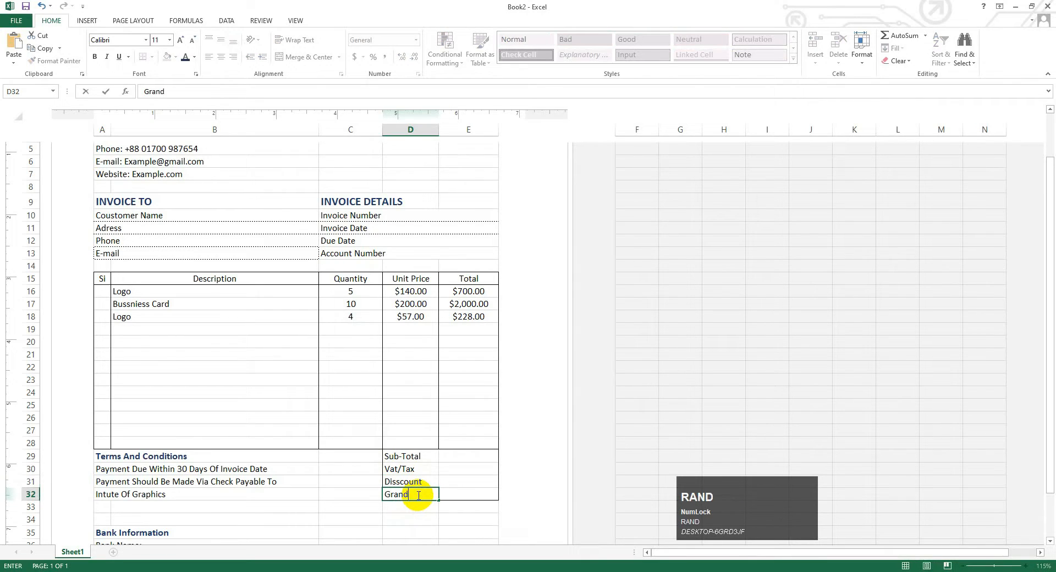
type("rand")
key("Caps_Lock")
type("T")
key("Caps_Lock")
type("otal")
- Right-align the four summary labels in D29:D32
left_click_drag(398, 456, 417, 494)
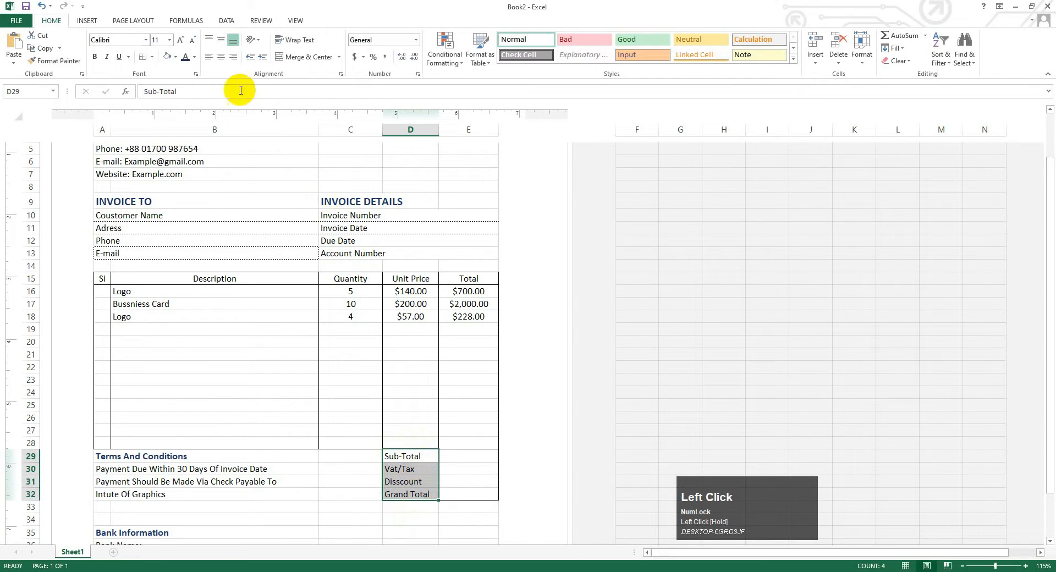
left_click(233, 57)
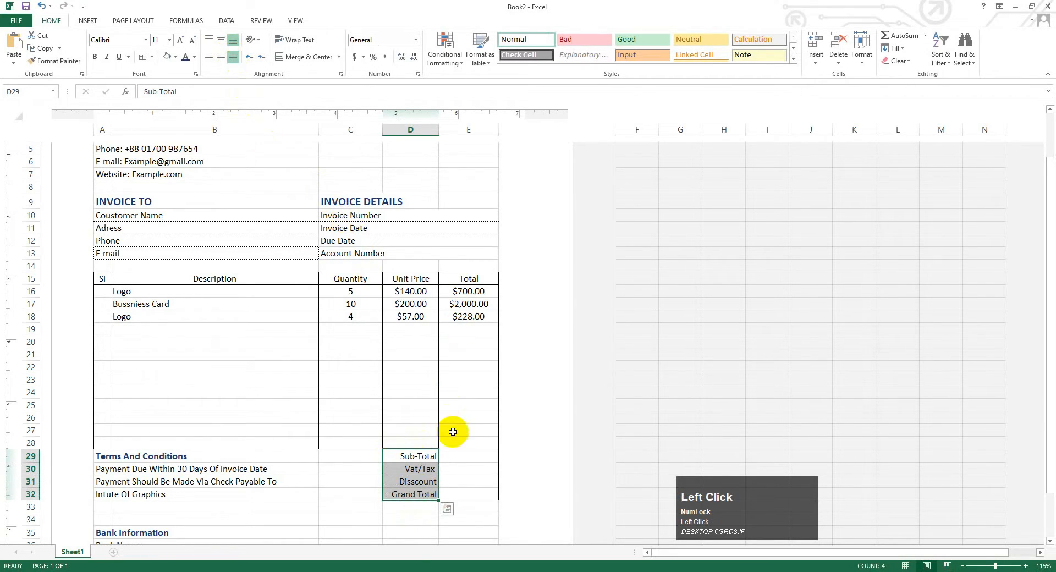
left_click(477, 460)
key("Caps_Lock")
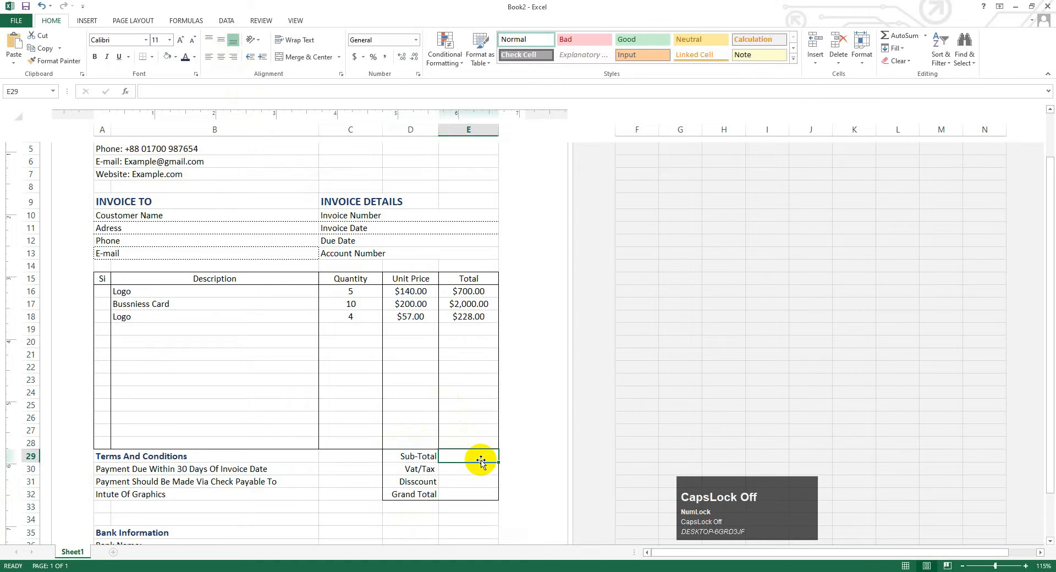
- Enter =SUM(E16:E28) in E29 so the Sub-Total shows $2,928.00
type("=")
key("Caps_Lock")
type("S")
key("Caps_Lock")
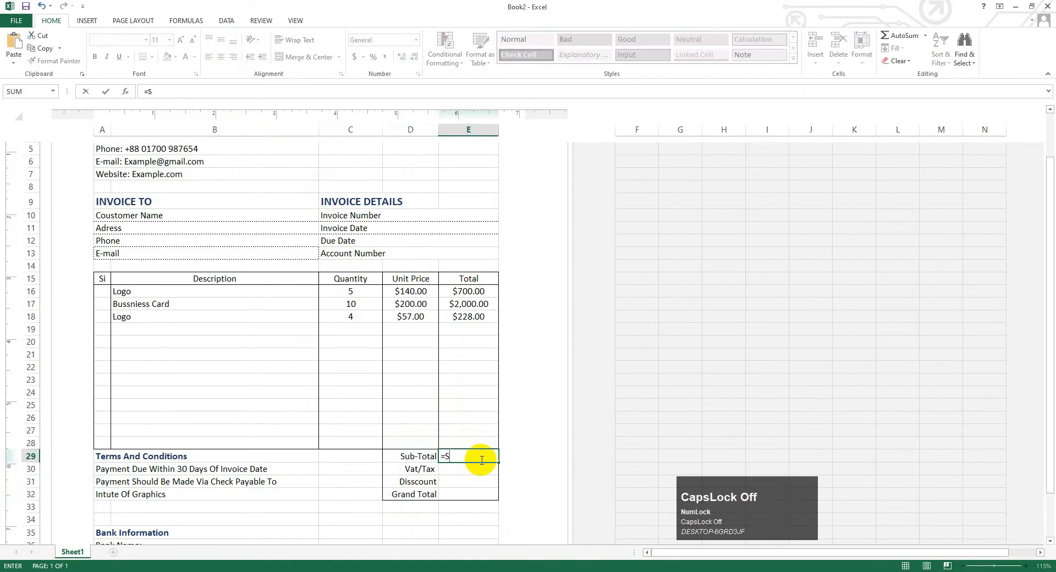
type("um")
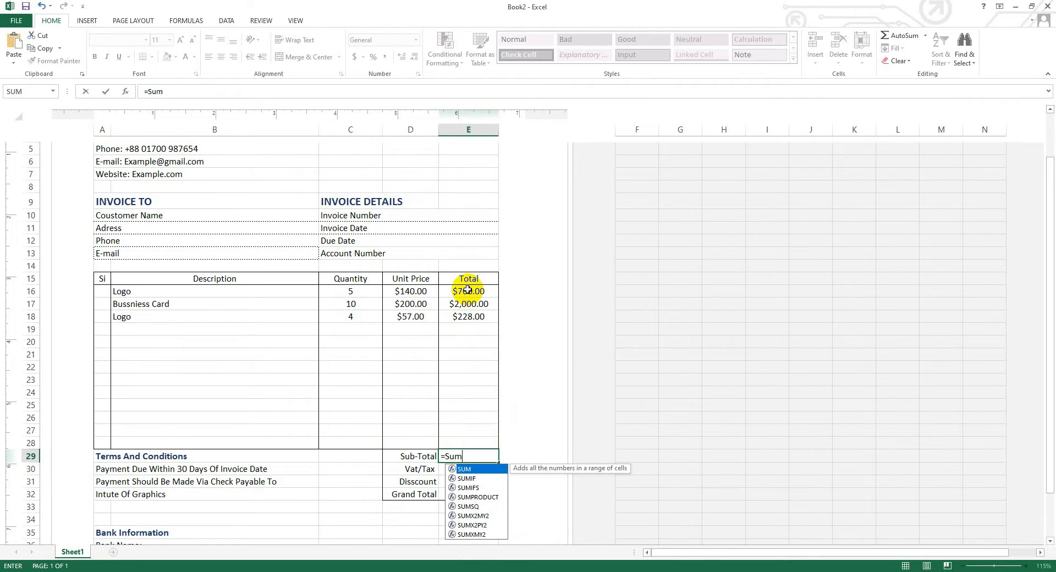
left_click_drag(468, 289, 486, 448)
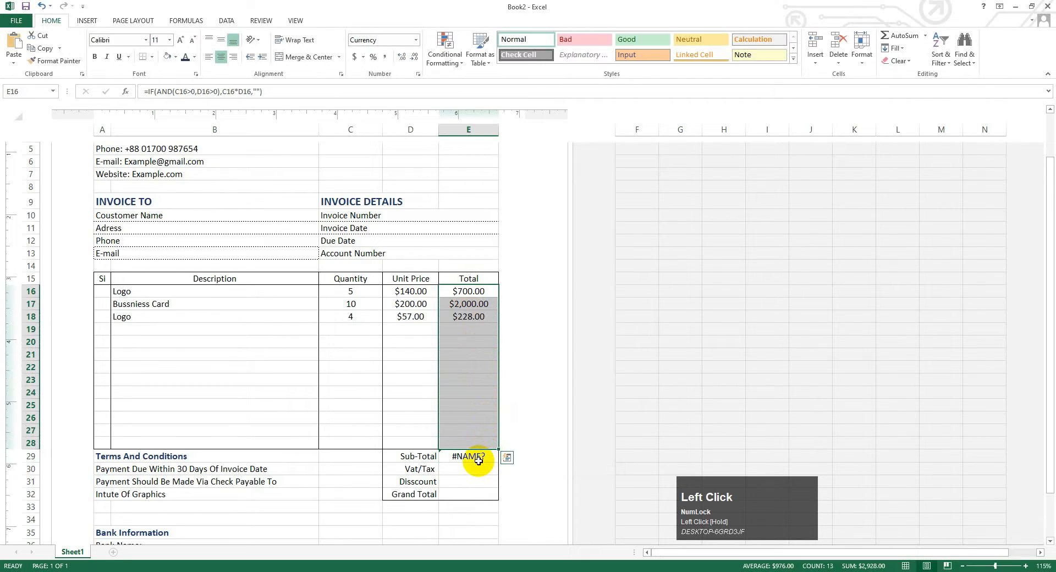
key("BackSpace")
left_click(485, 457)
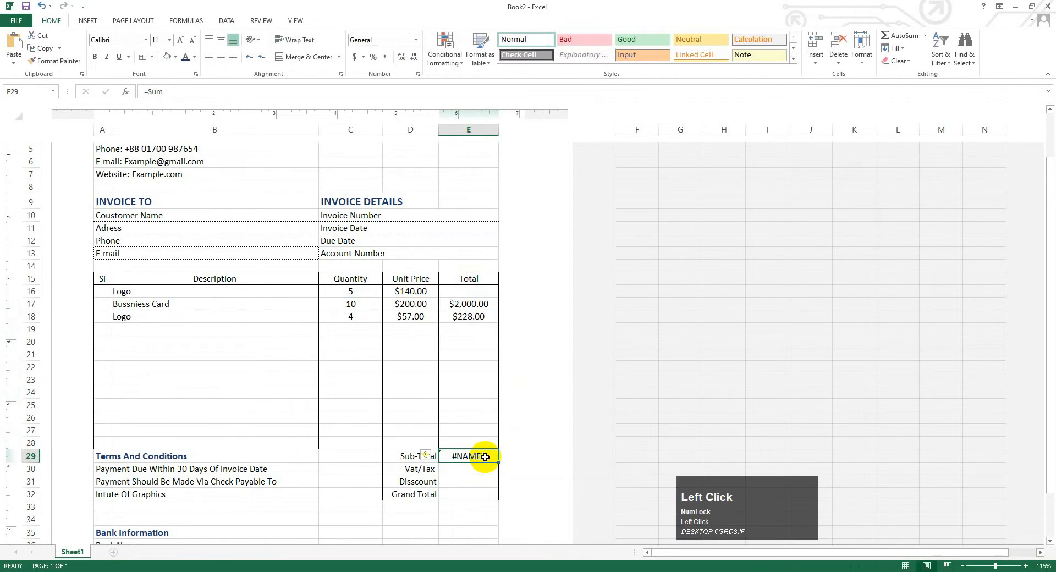
double_click(485, 457)
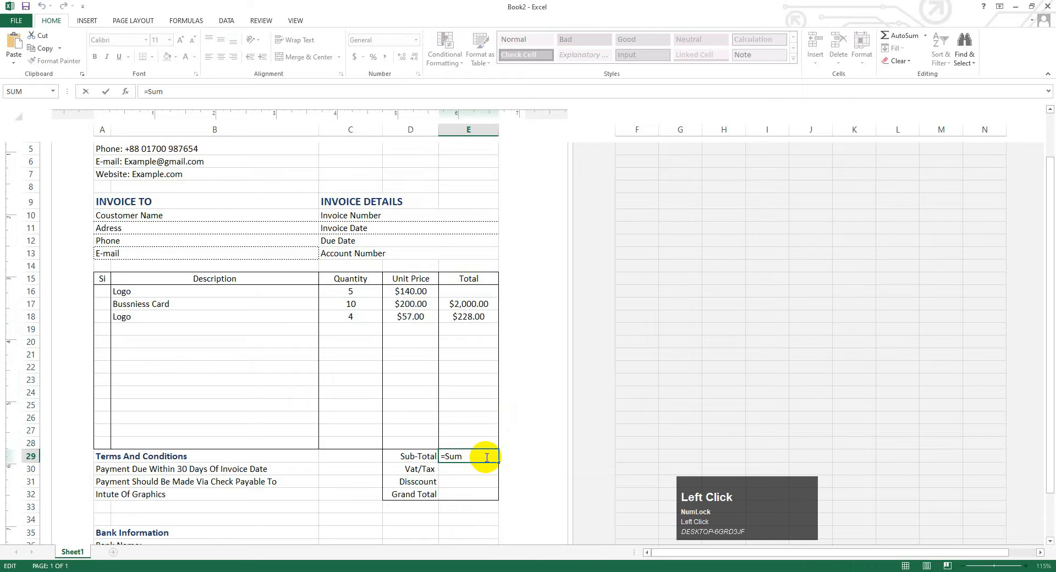
type("(")
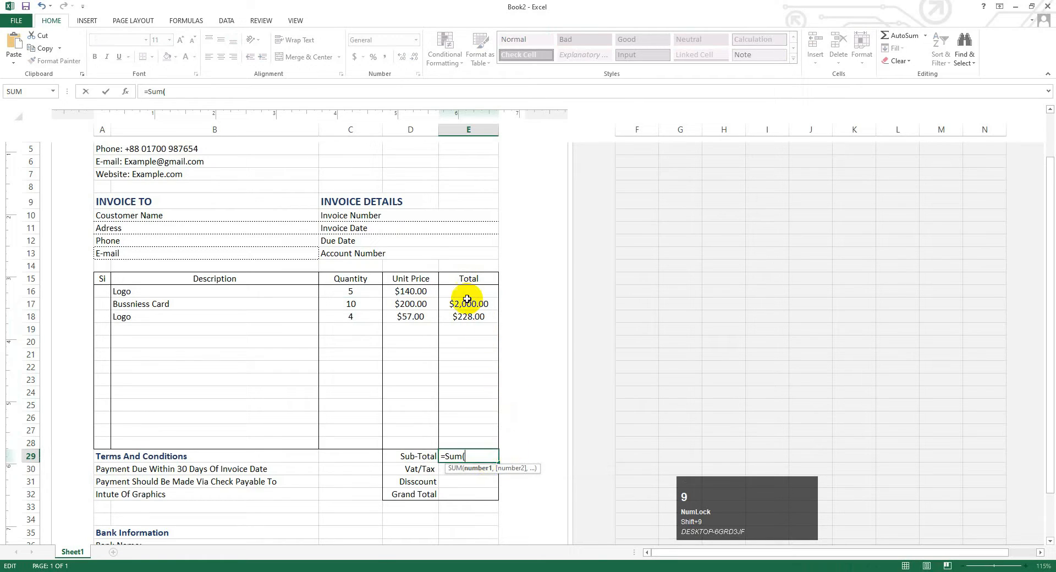
left_click_drag(469, 291, 481, 444)
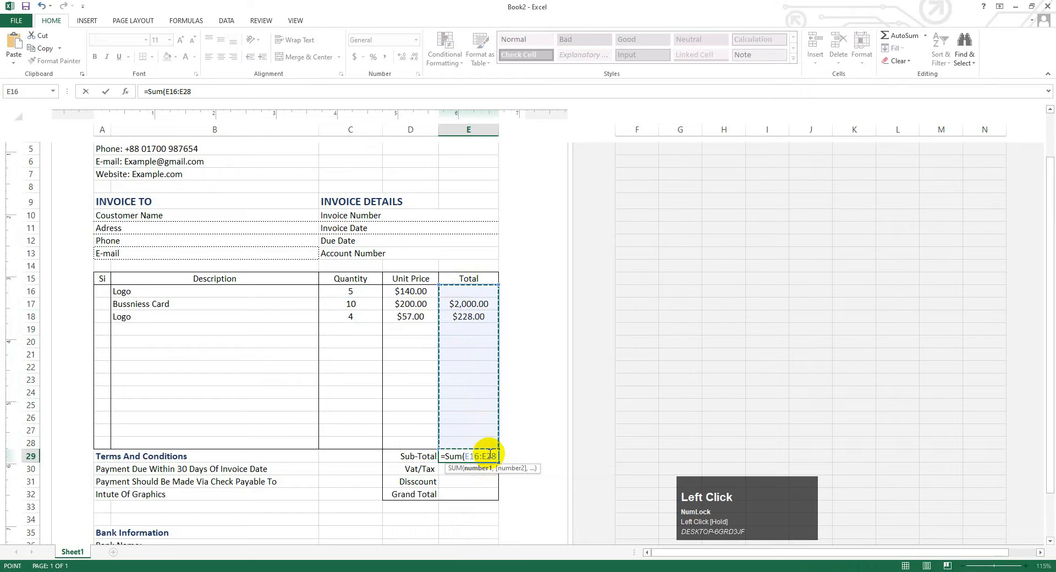
type(")")
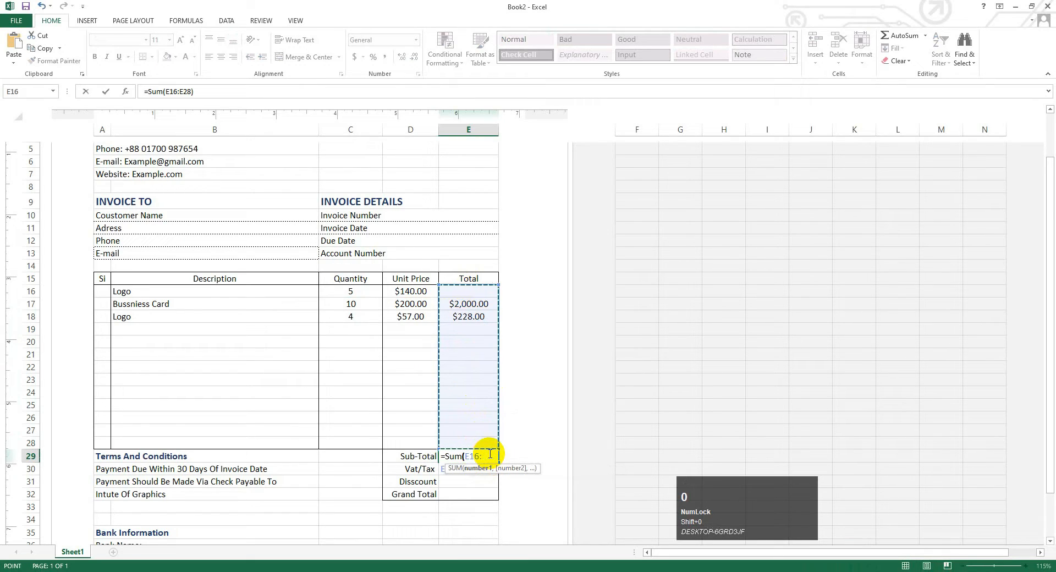
key("Return")
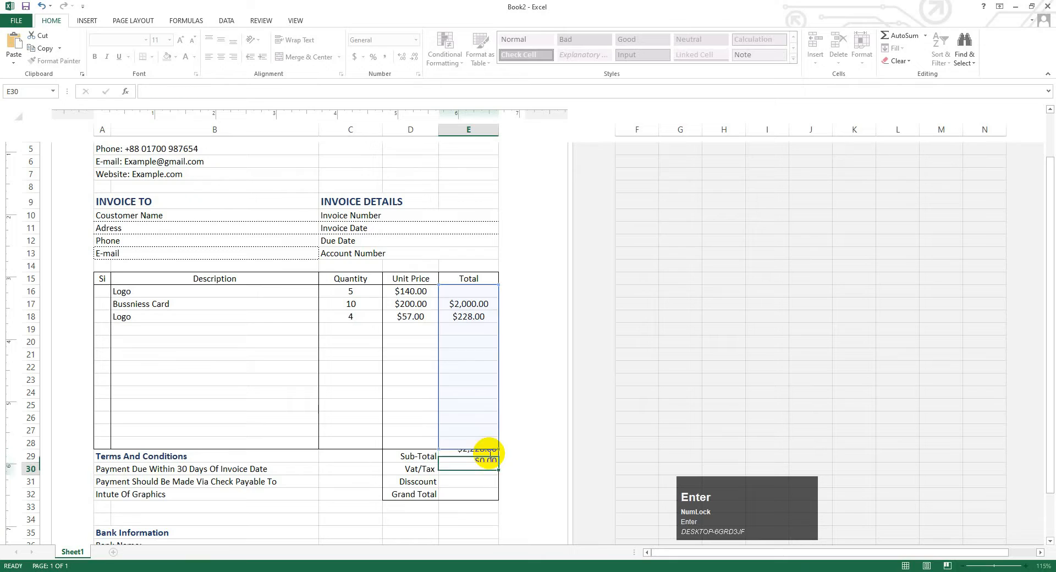
- Restore E16's emptied total by copying E17's formula up, bringing back $700.00
left_click(491, 296)
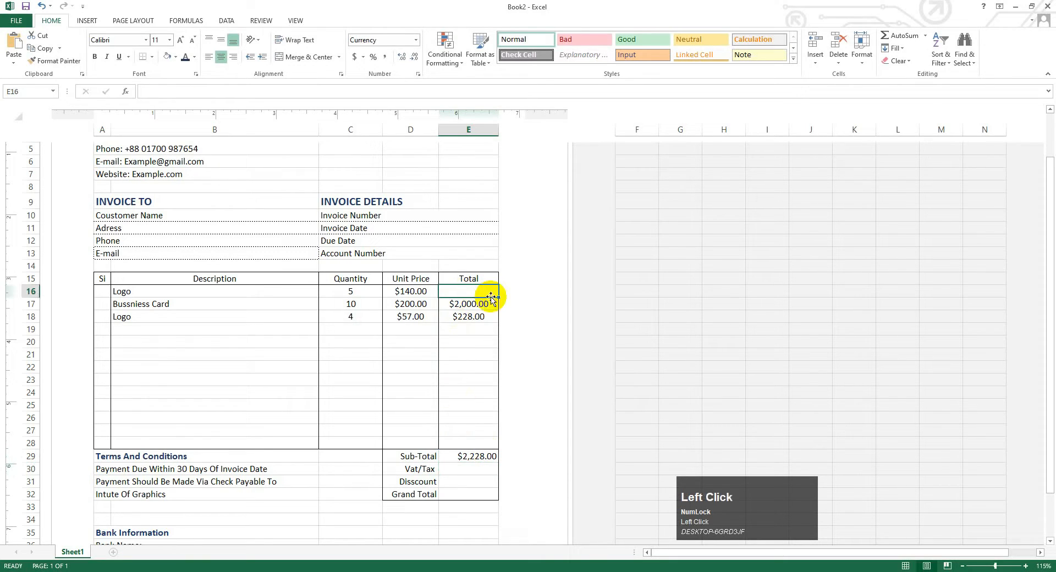
left_click(471, 305)
left_click(454, 293)
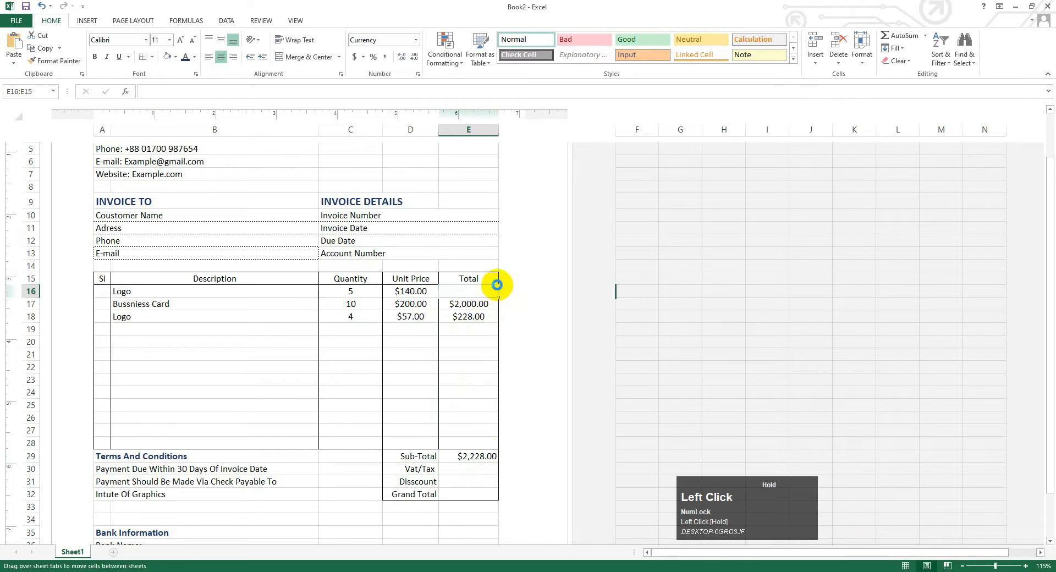
left_click(480, 317)
left_click_drag(484, 444, 470, 320)
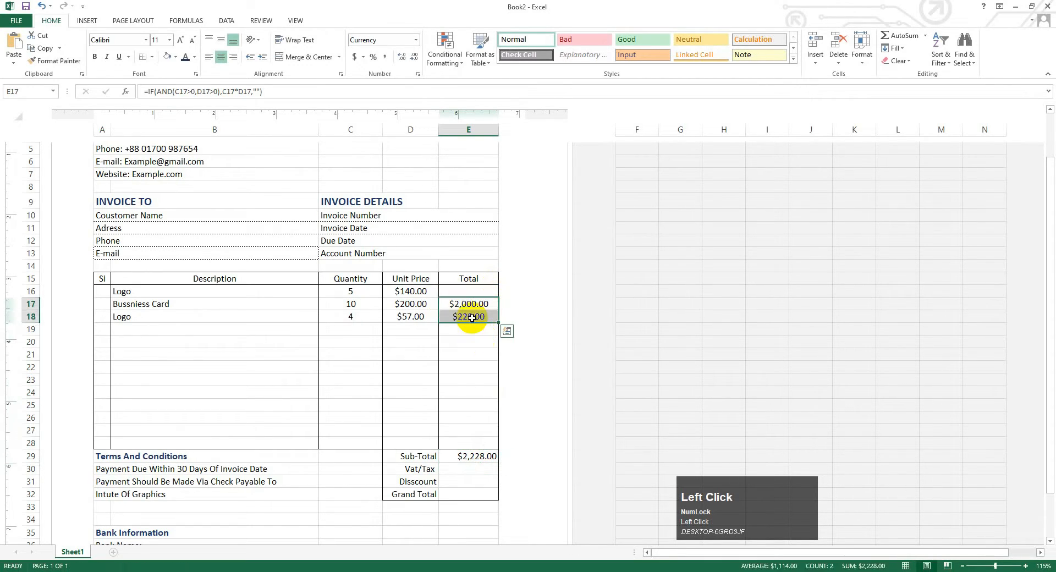
left_click(491, 316)
left_click(483, 351)
left_click(488, 302)
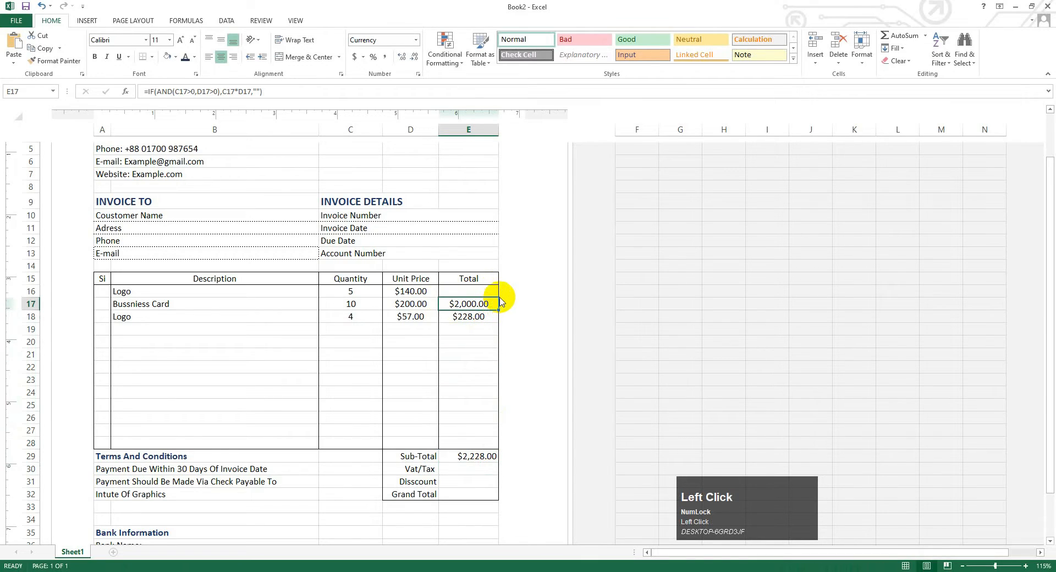
left_click_drag(498, 311, 501, 286)
left_click(479, 366)
left_click(455, 472)
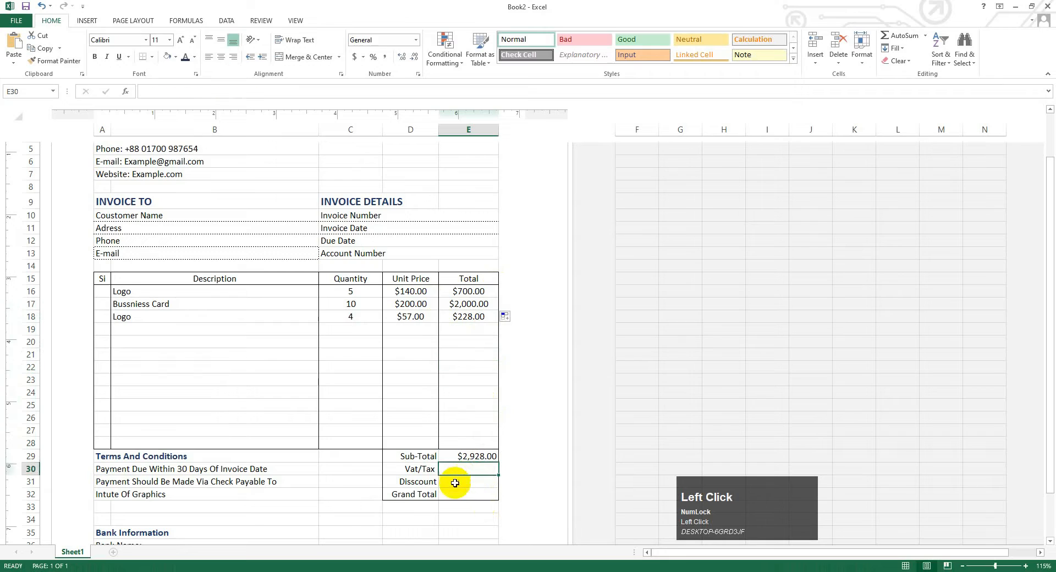
- Enter 15% as the Vat/Tax rate and 5% as the discount
type("15")
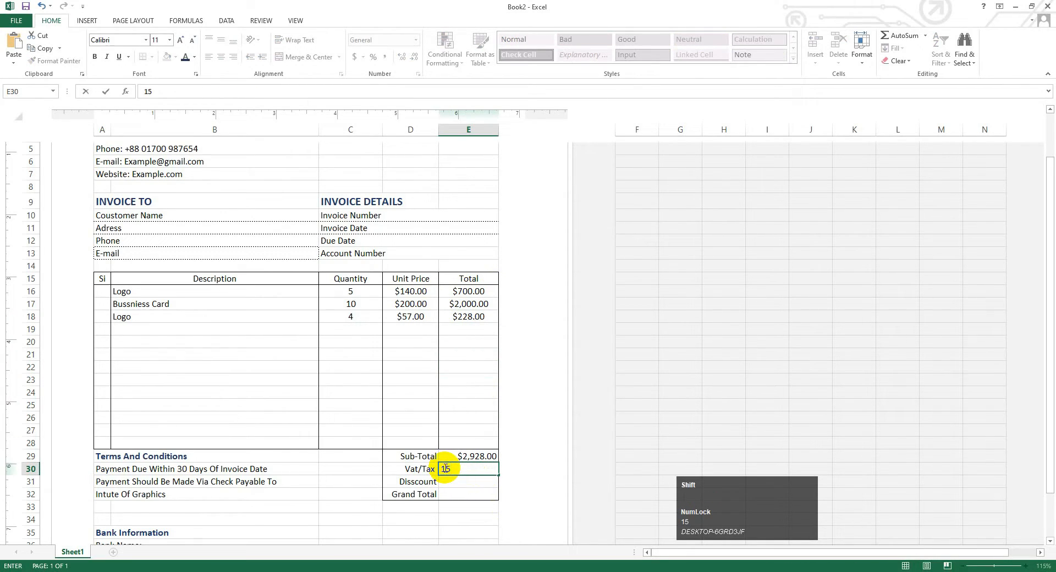
type("%")
left_click(458, 481)
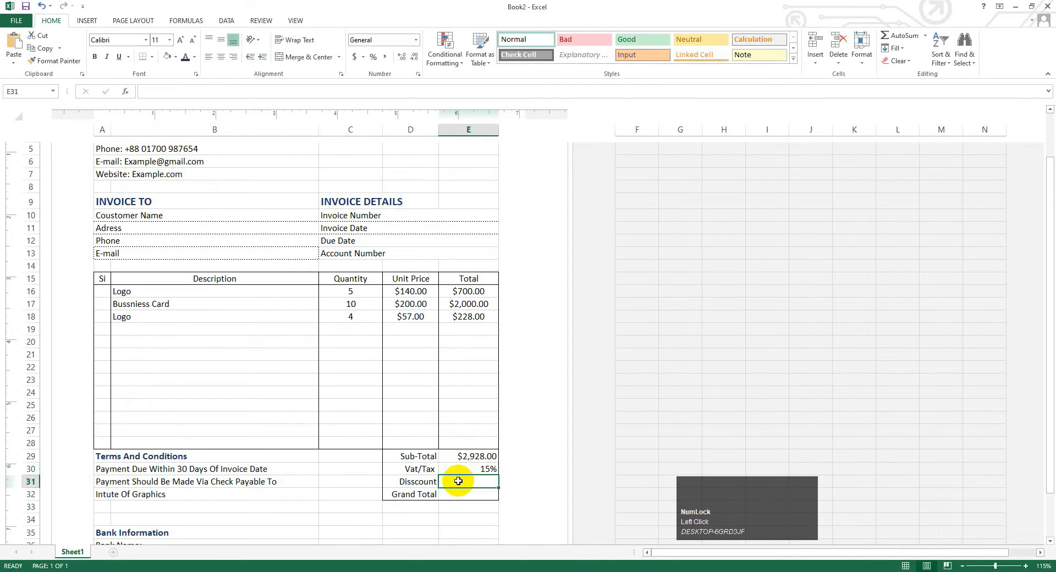
type("5")
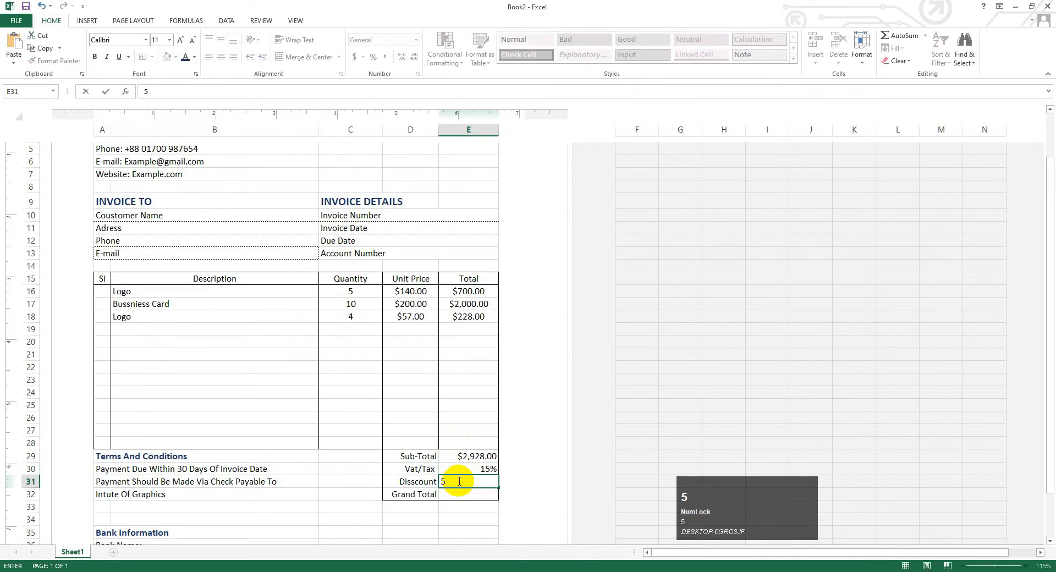
type("%")
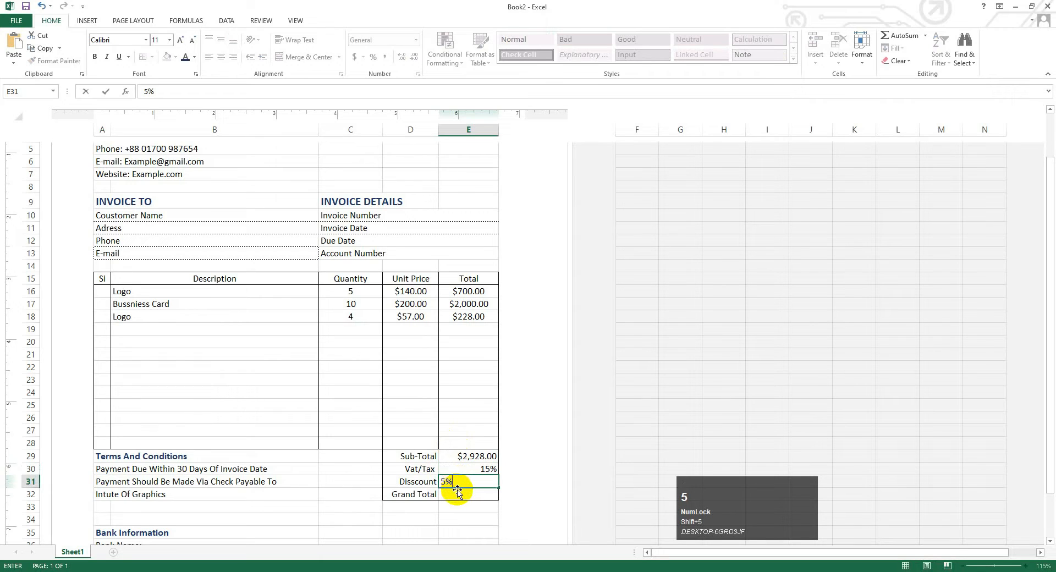
- Begin the Grand Total formula in E32 as =E29-E31+(
left_click(472, 492)
type("=")
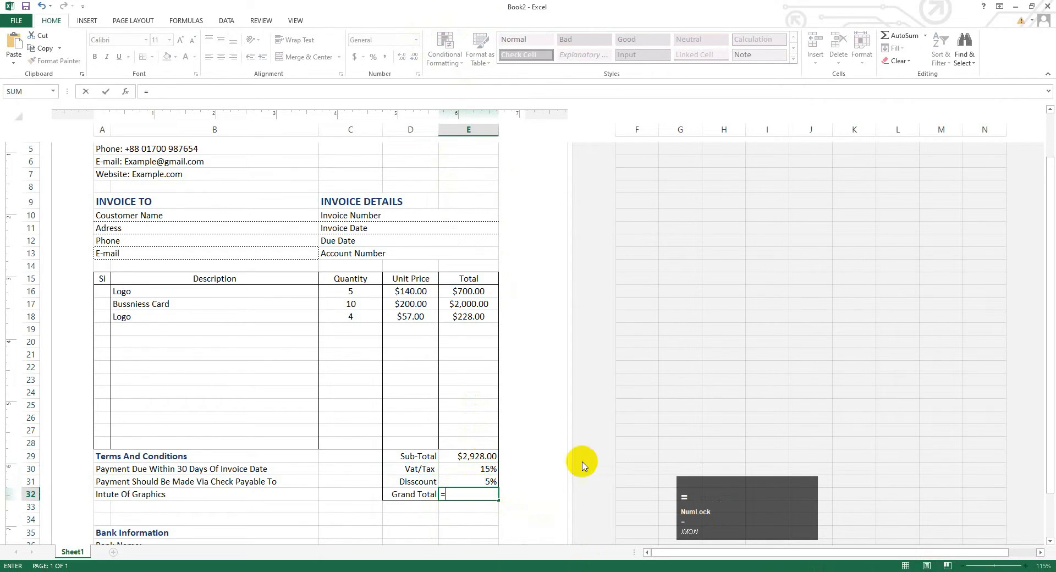
left_click(470, 457)
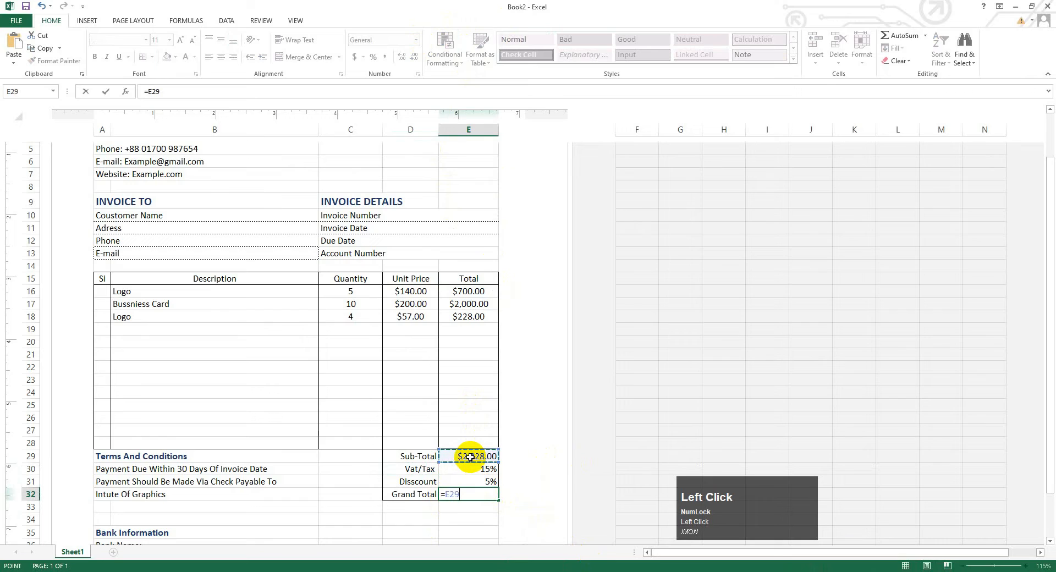
type("-")
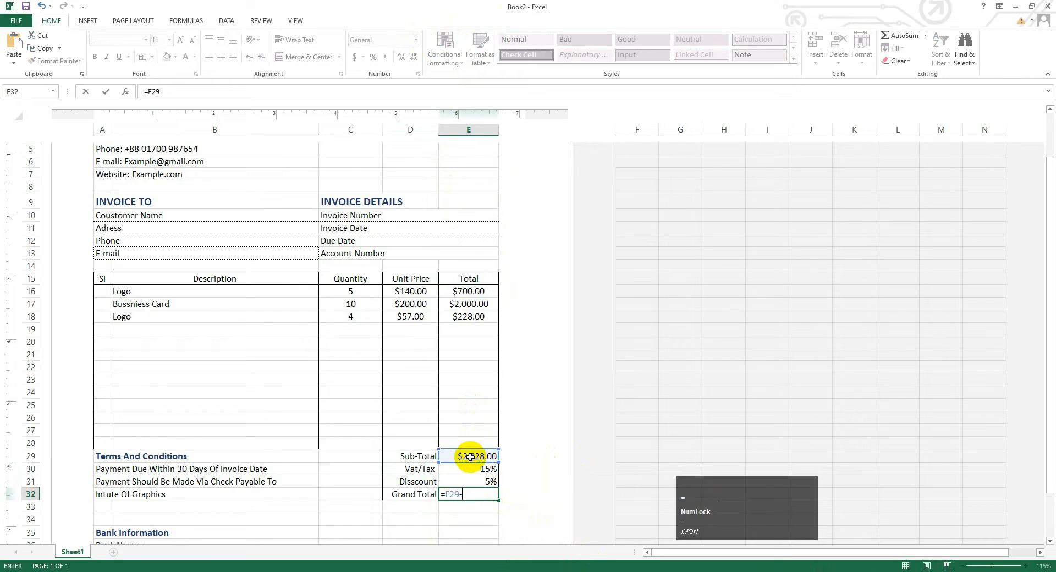
left_click(451, 482)
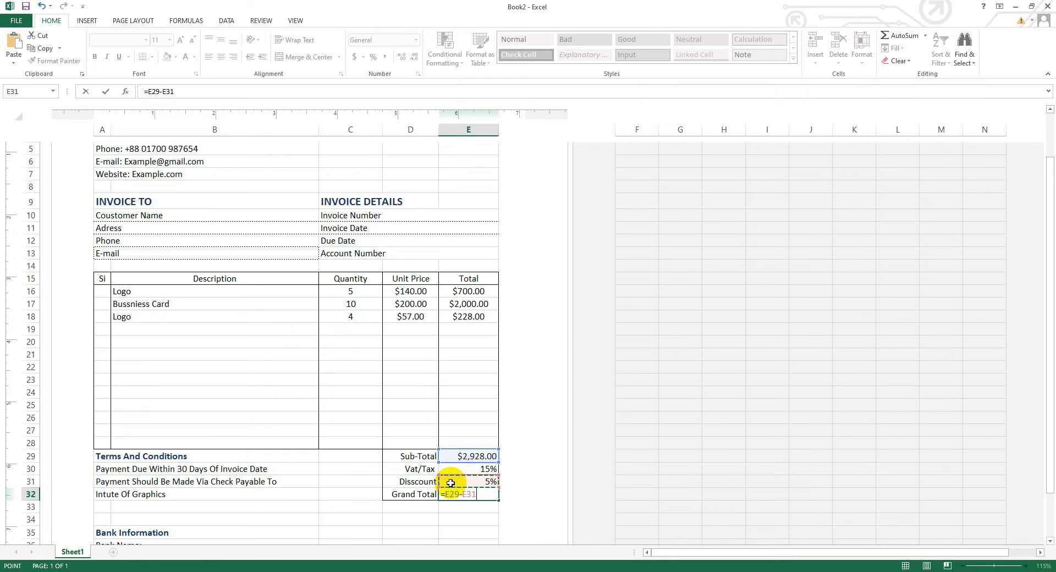
key("shift")
key("shift")
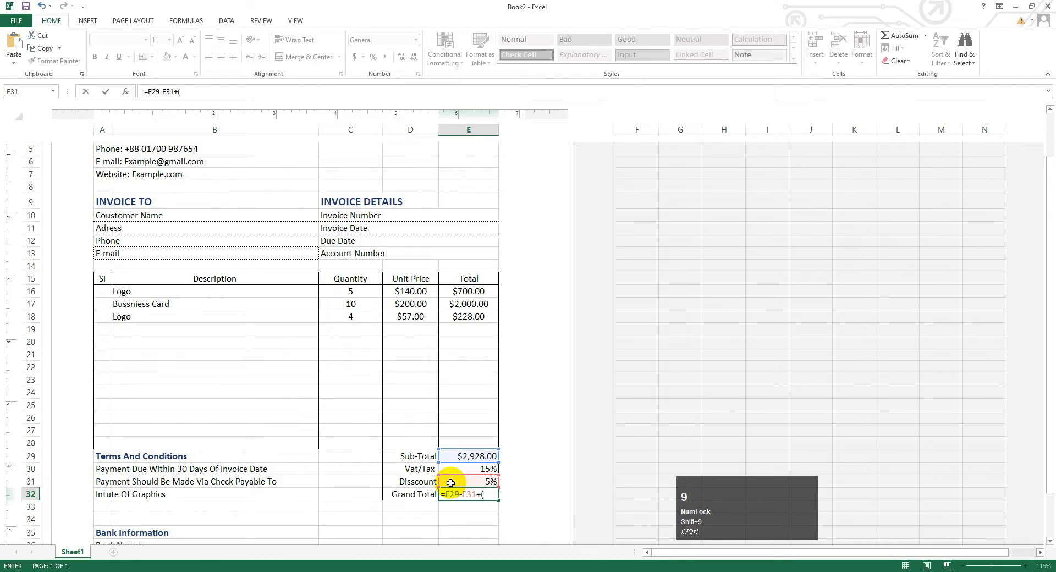
- Complete it with (E29-E31)*E30, giving a Grand Total of 3367.1425
left_click(470, 456)
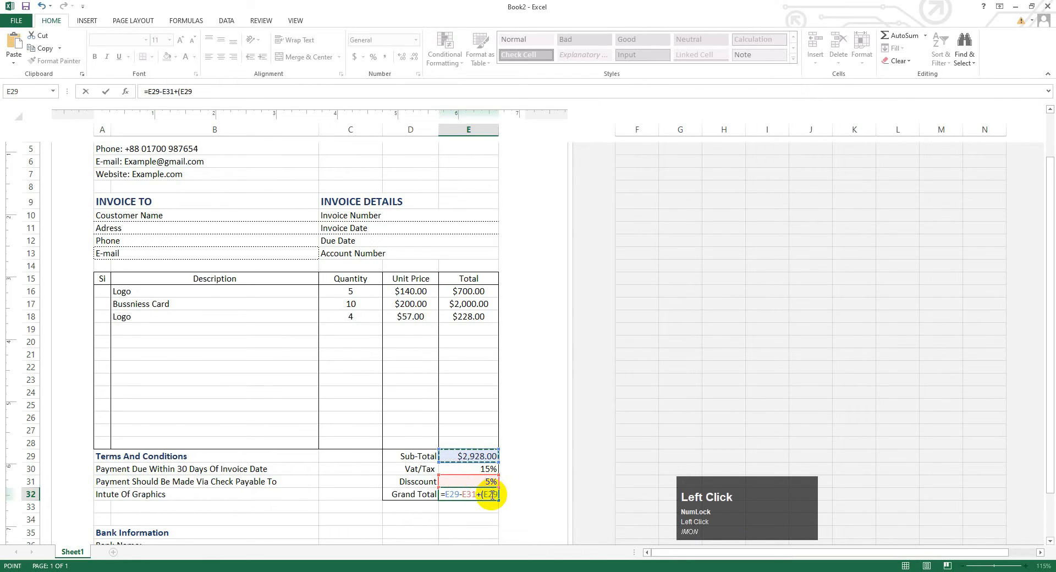
type("-")
left_click(480, 483)
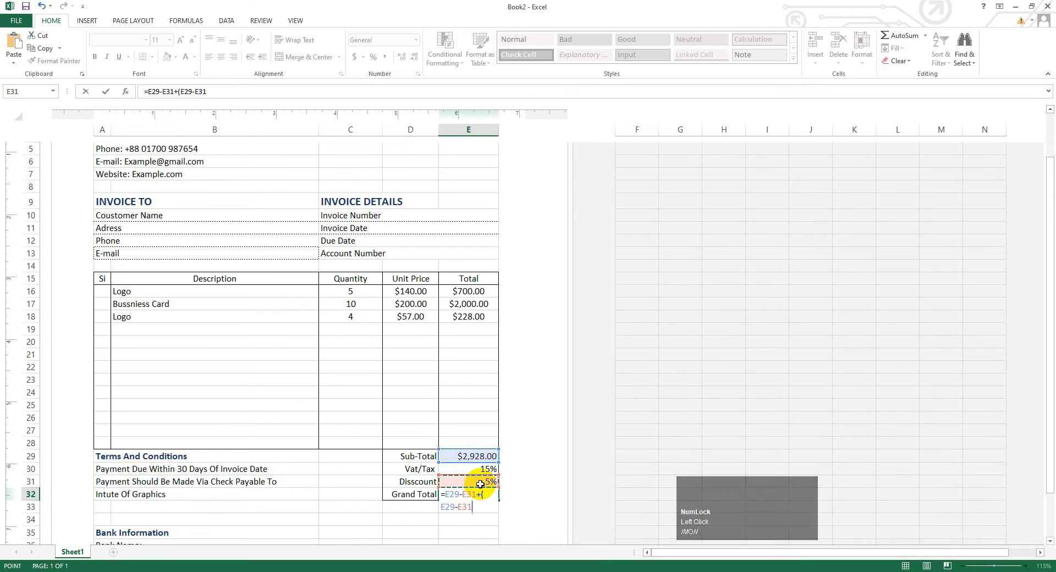
key("Up")
key("Up")
key("Up")
key("Up")
key("Up")
key("Up")
key("Up")
key("Up")
key("Up")
key("Up")
key("Up")
key("Up")
key("Up")
key("Up")
key("Up")
key("Up")
key("Up")
key("Up")
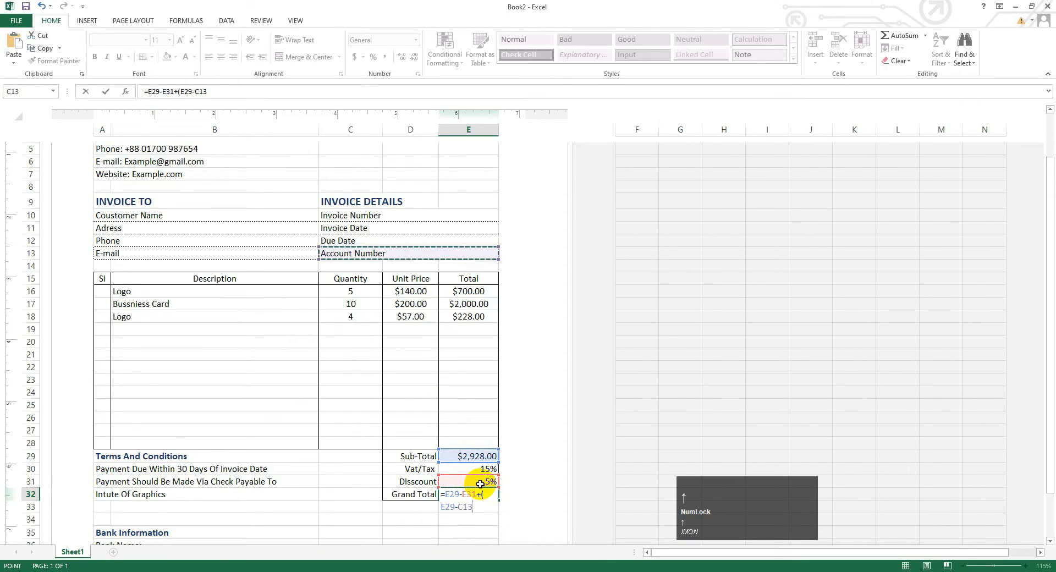
left_click(482, 481)
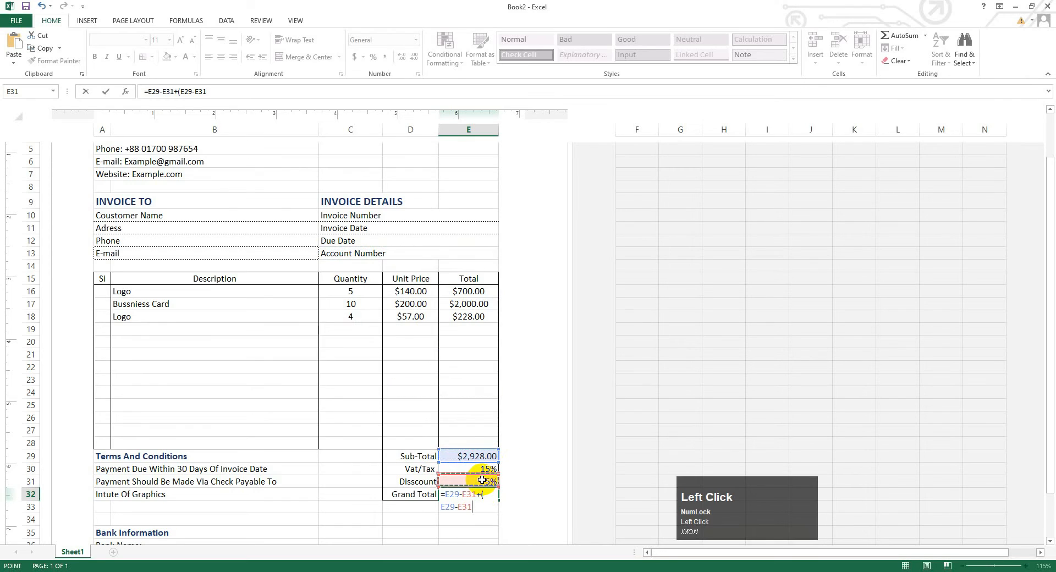
key("shift")
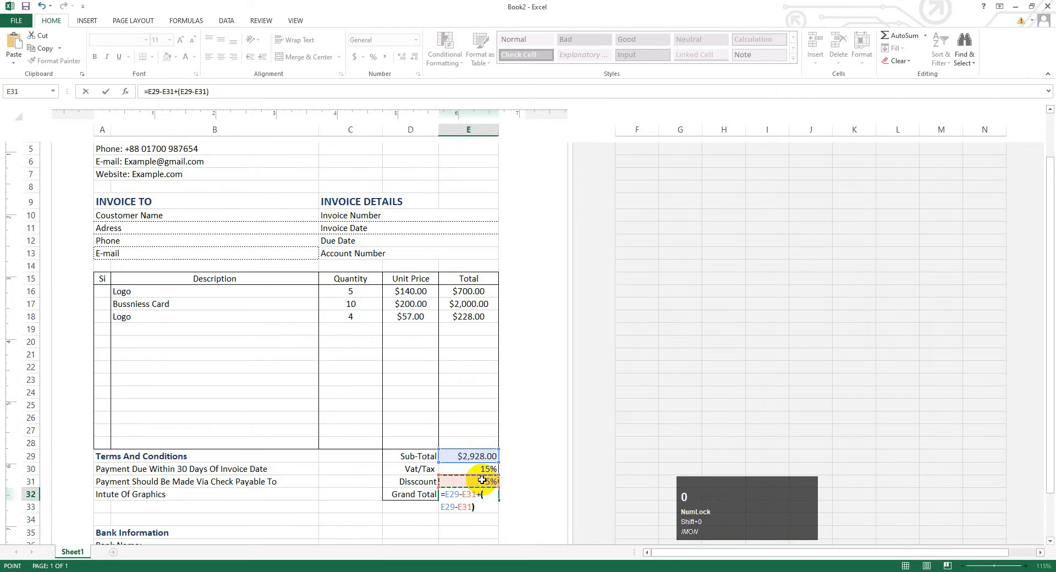
type(")8")
left_click(487, 471)
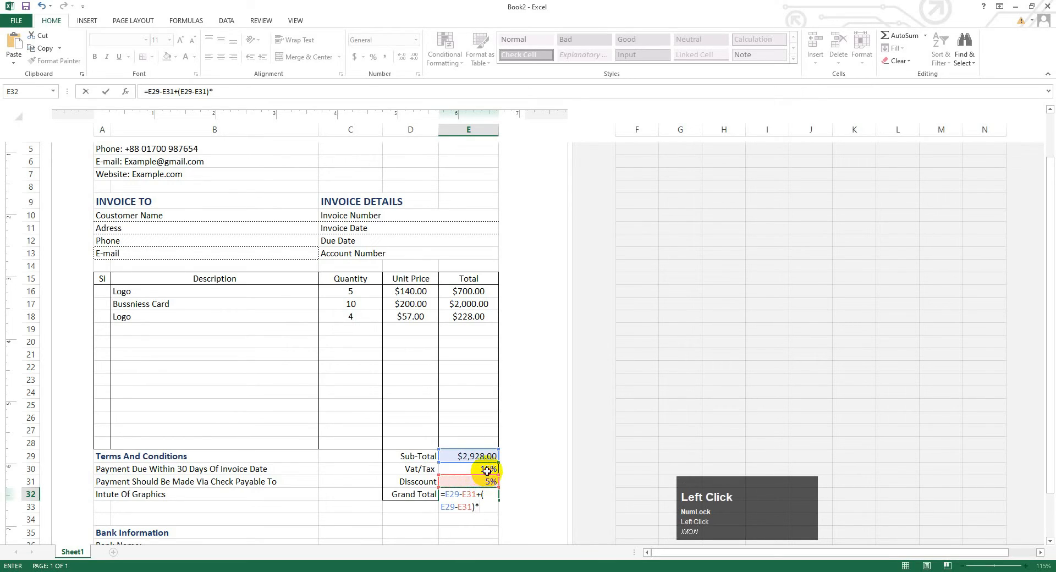
key("Return")
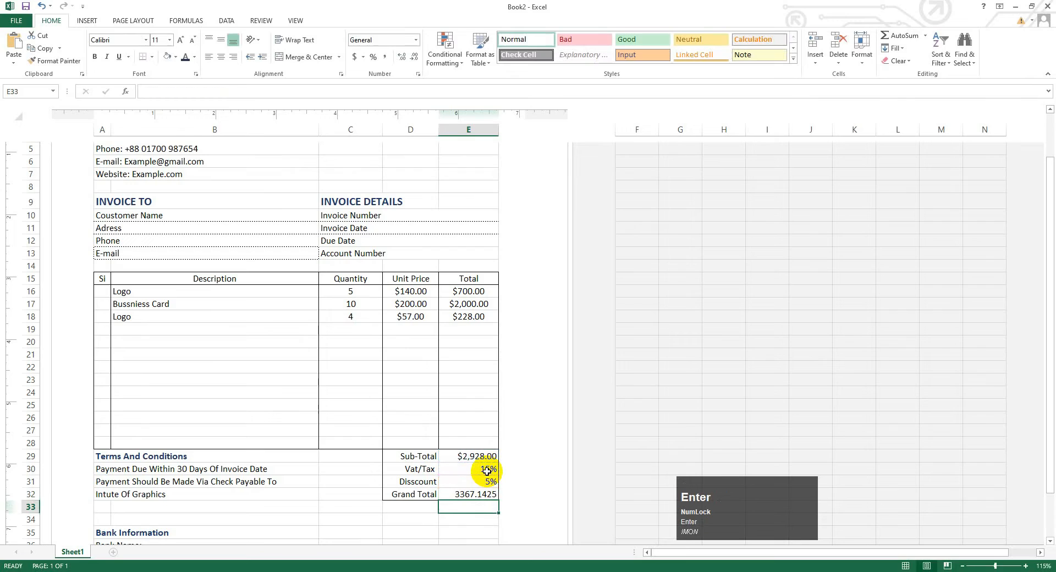
- Add a Flayer item in row 19: quantity 4 at unit price 120
left_click(162, 332)
left_click(163, 330)
key("Caps_Lock")
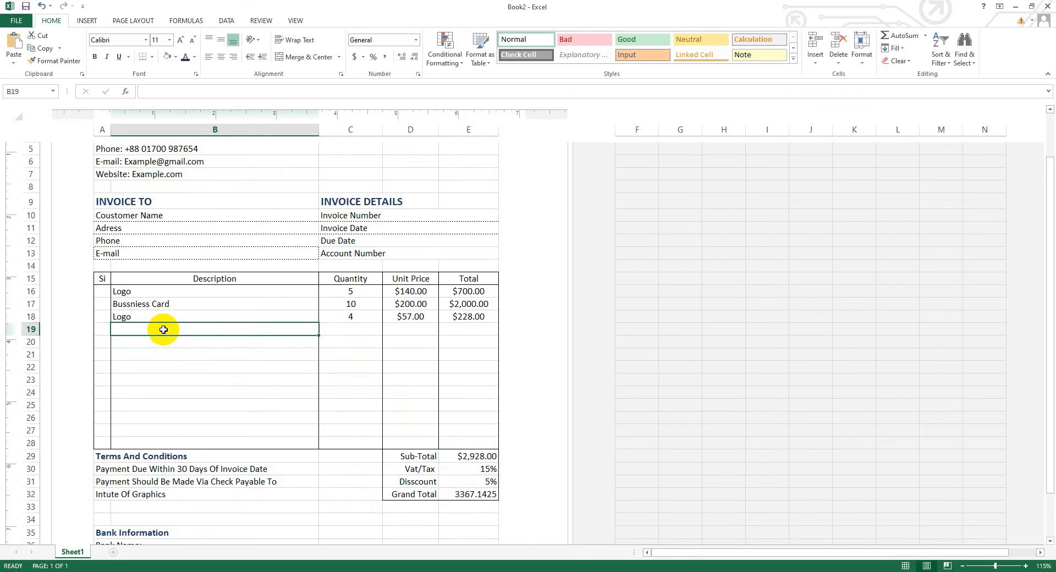
type("F")
key("Caps_Lock")
type("layer")
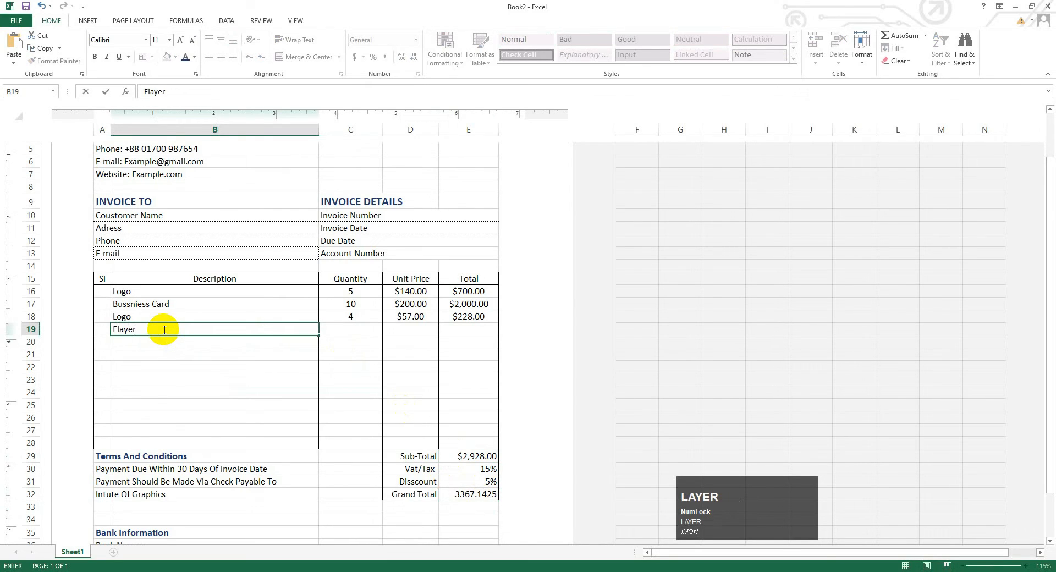
left_click(355, 332)
type("4")
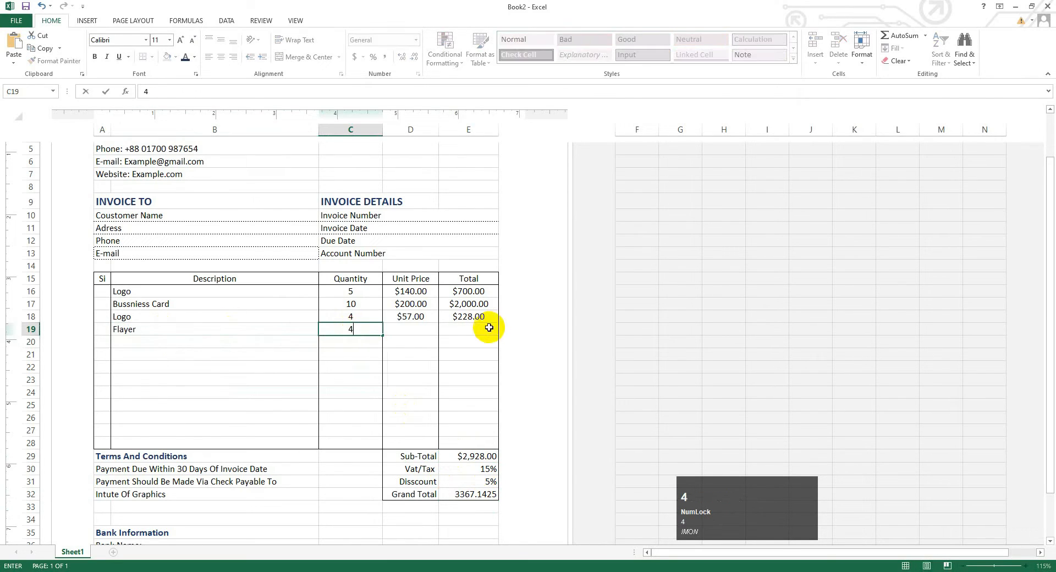
left_click(410, 329)
type("120")
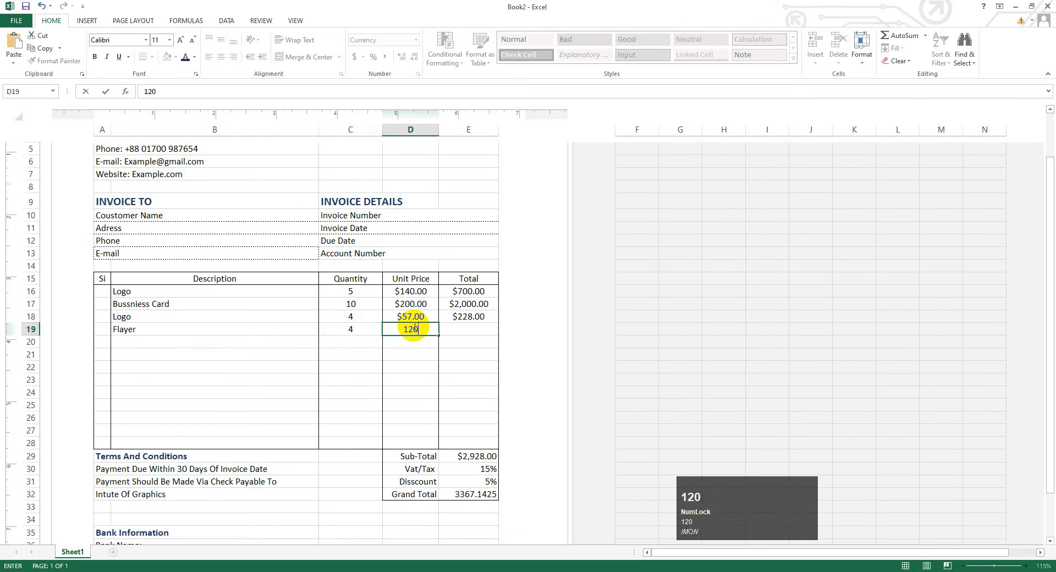
left_click(468, 330)
left_click(386, 492)
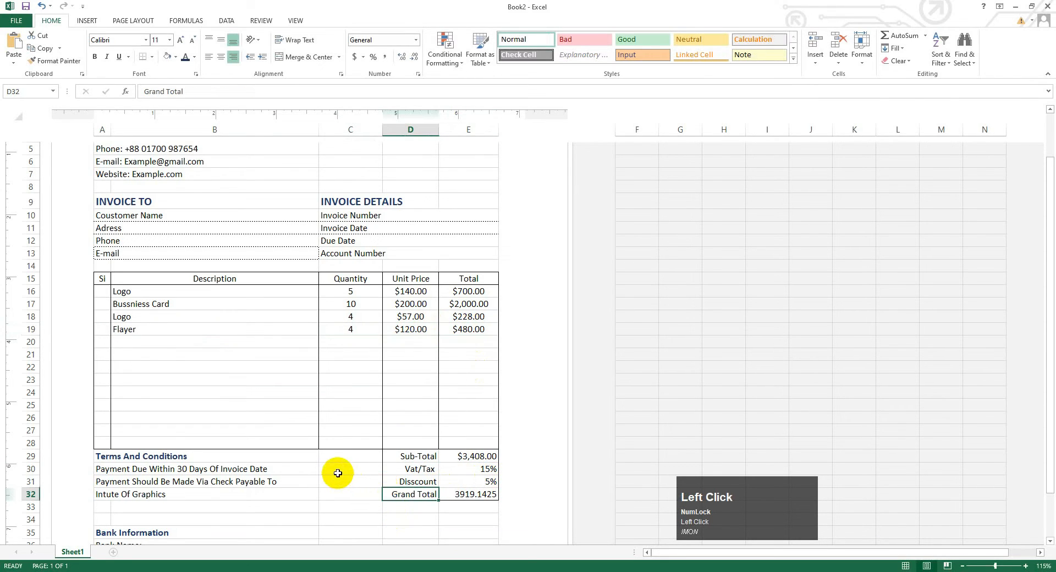
- Review the updated invoice, then go to the workbook's File Info page
scroll(337, 474, "down", 3)
scroll(371, 433, "up", 3)
scroll(371, 433, "up", 2)
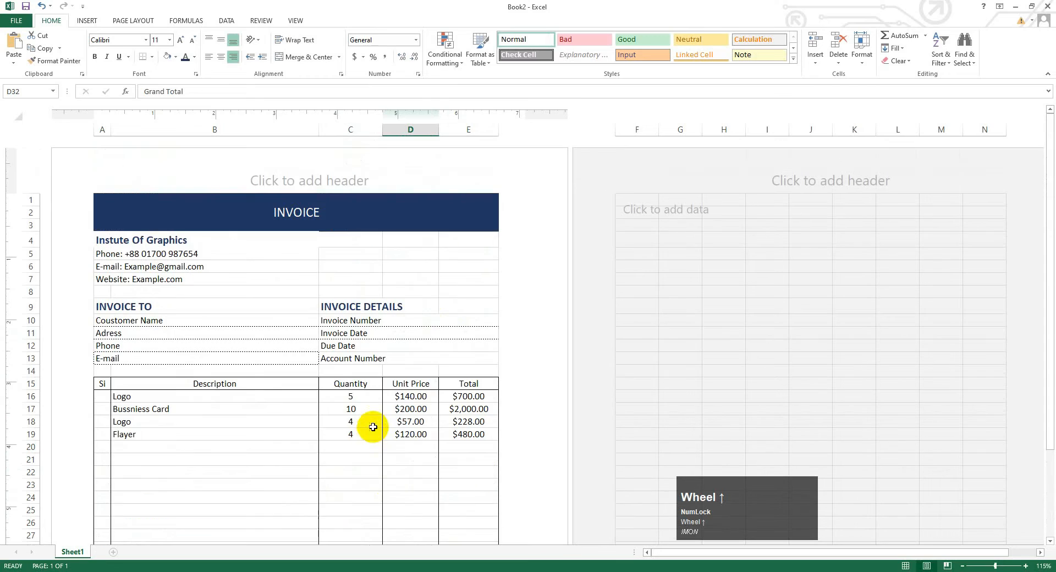
scroll(472, 389, "down", 1, "ctrl")
key("alt")
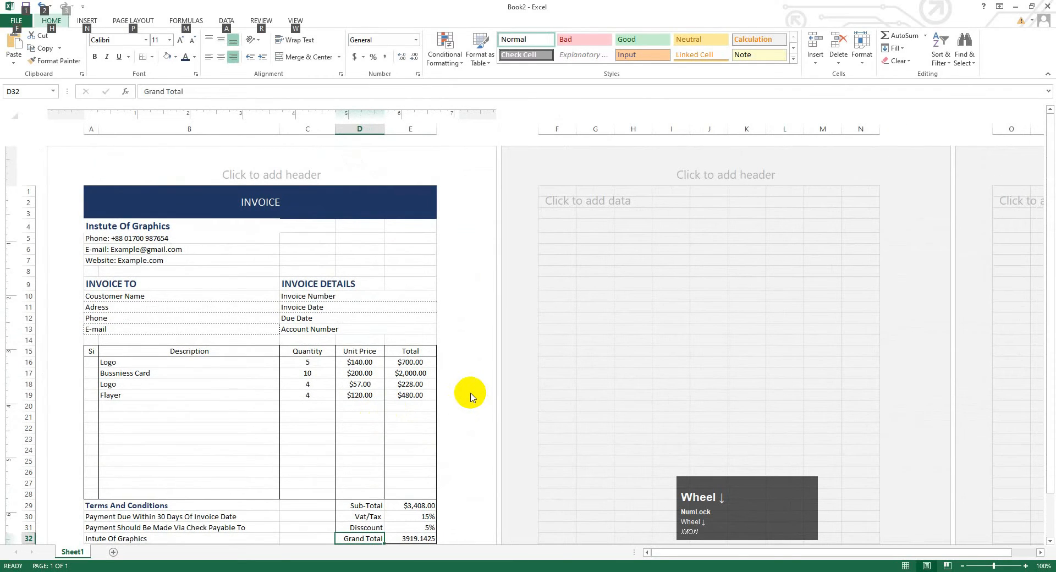
scroll(472, 396, "down", 1, "ctrl+alt")
left_click(472, 396)
scroll(471, 395, "down", 1, "ctrl")
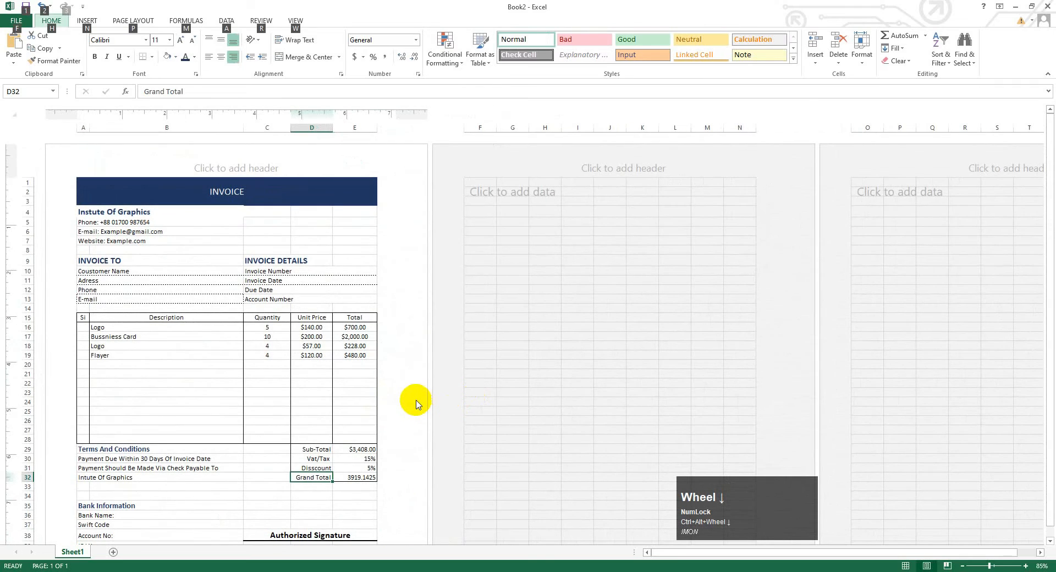
scroll(414, 400, "down", 3)
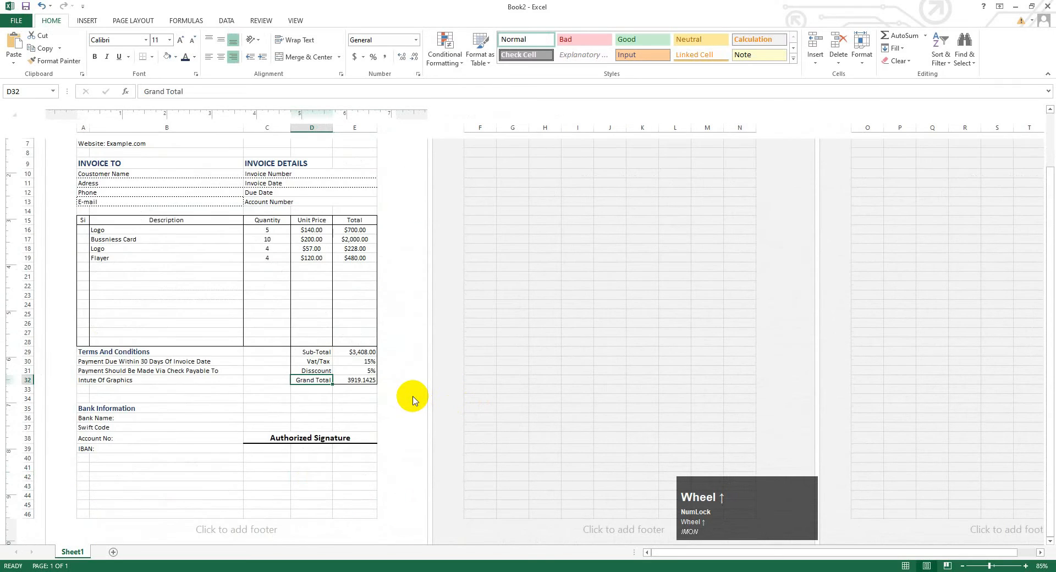
scroll(414, 400, "up", 3)
scroll(414, 400, "down", 2)
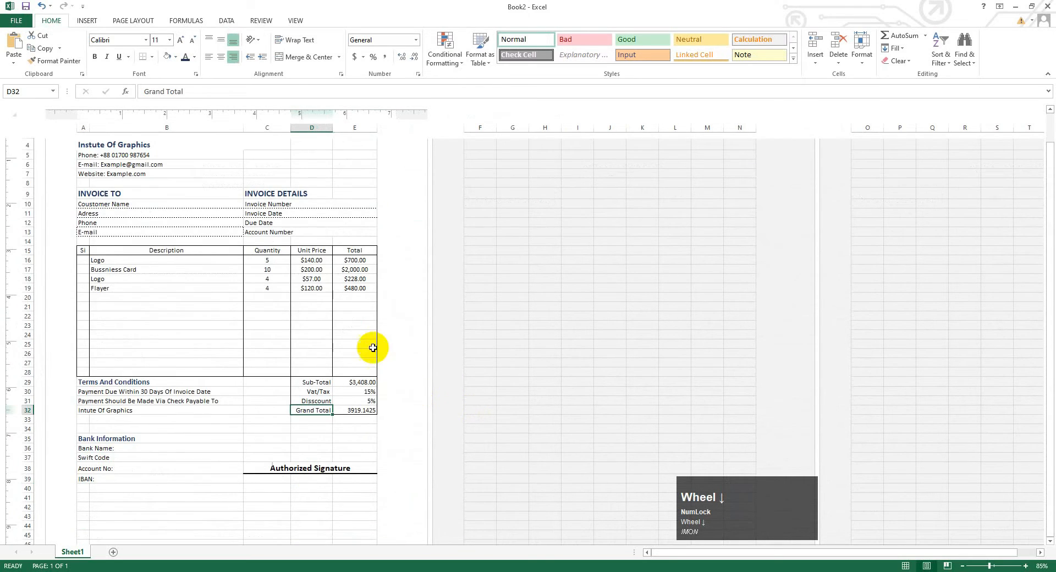
left_click(16, 20)
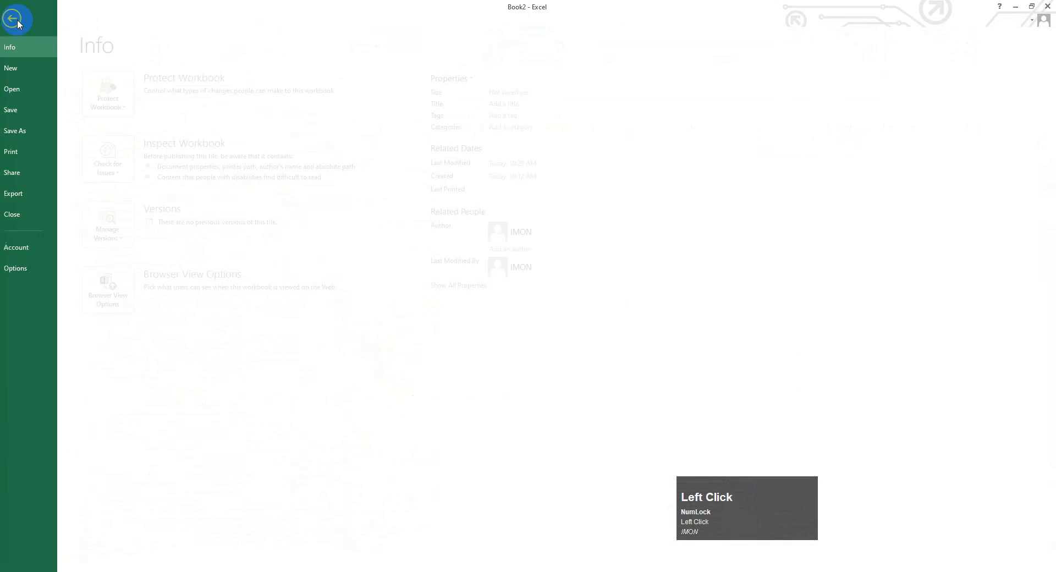
- Display the one-page print preview of the finished invoice
left_click(32, 152)
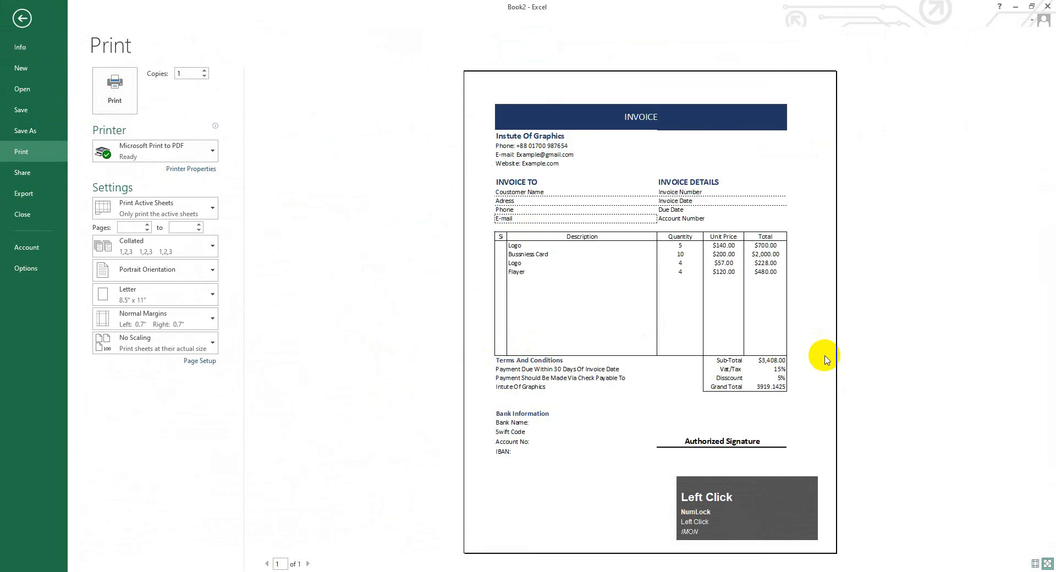
scroll(823, 353, "down", 1)
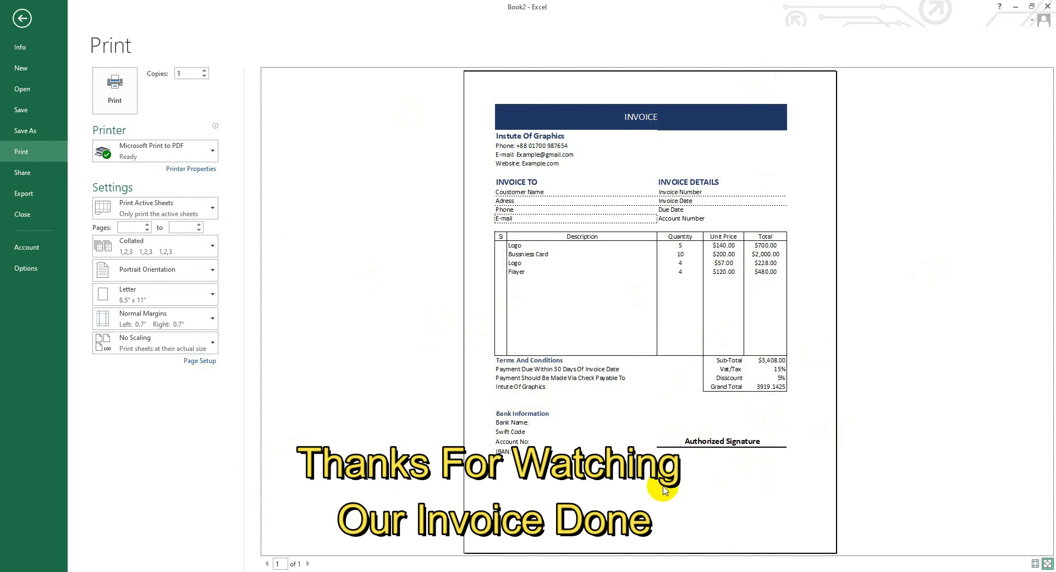
left_click(722, 157)
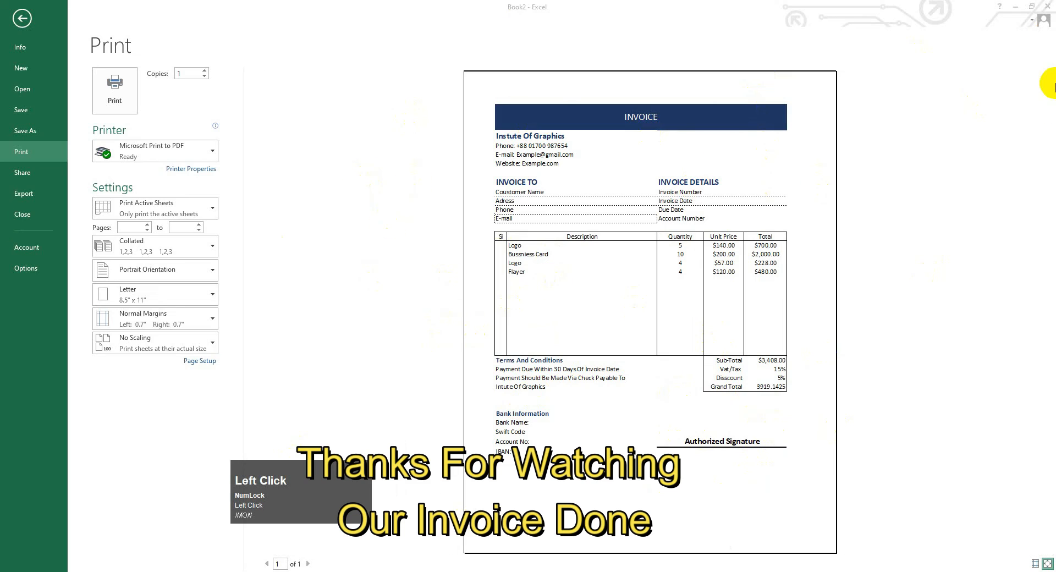